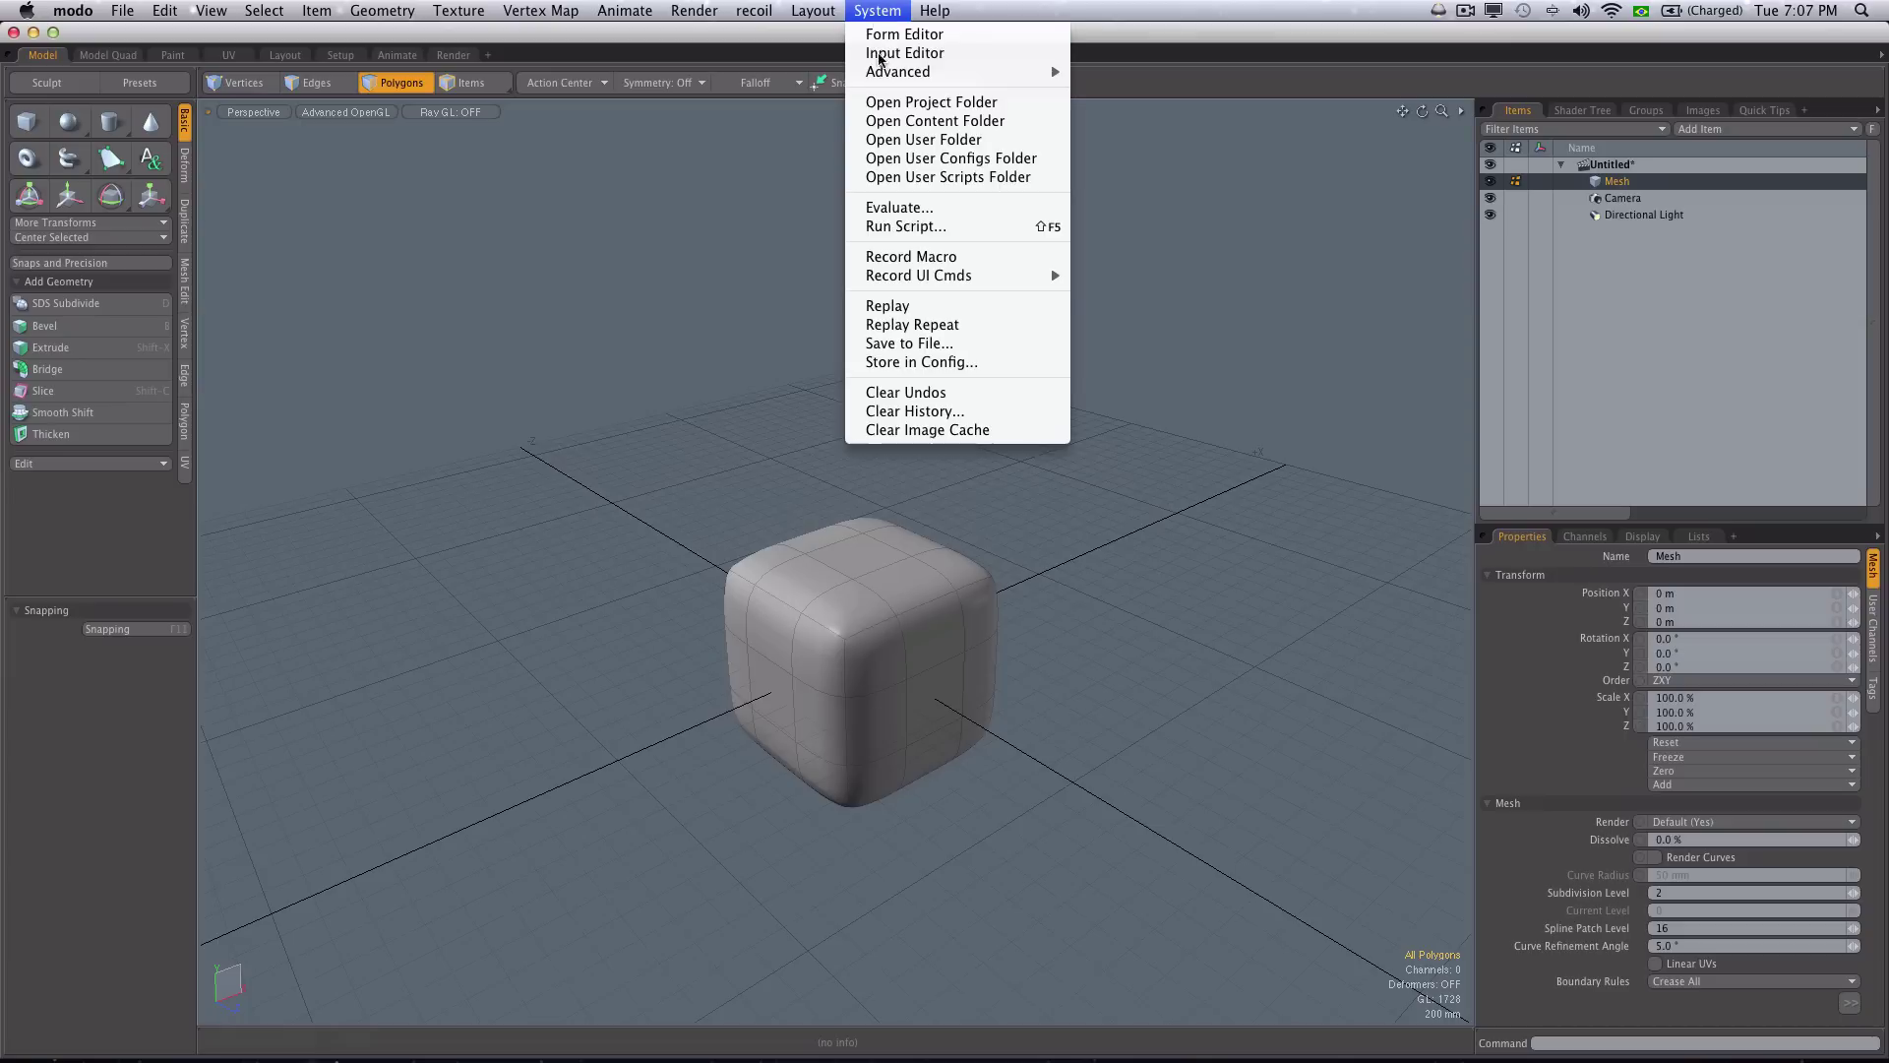
- Run the jj_superspherize.pl script on the cube mesh
click(920, 224)
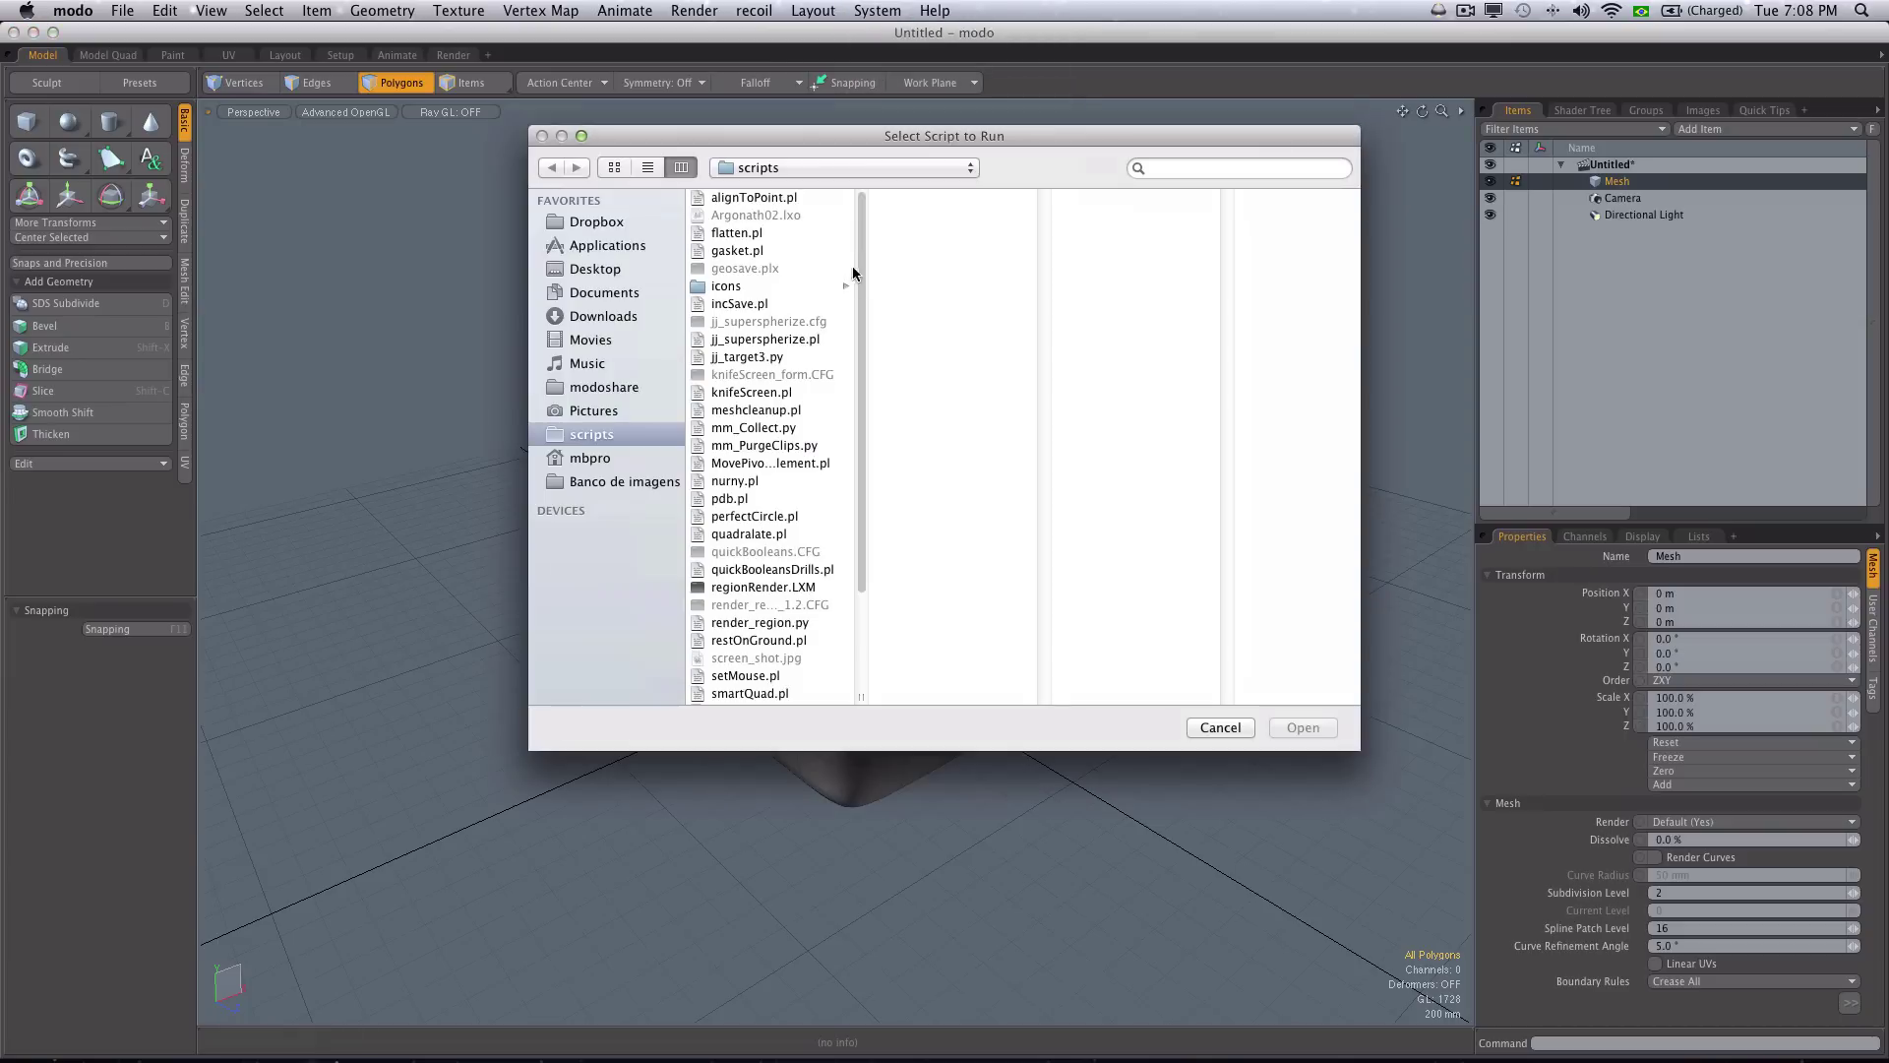
click(771, 340)
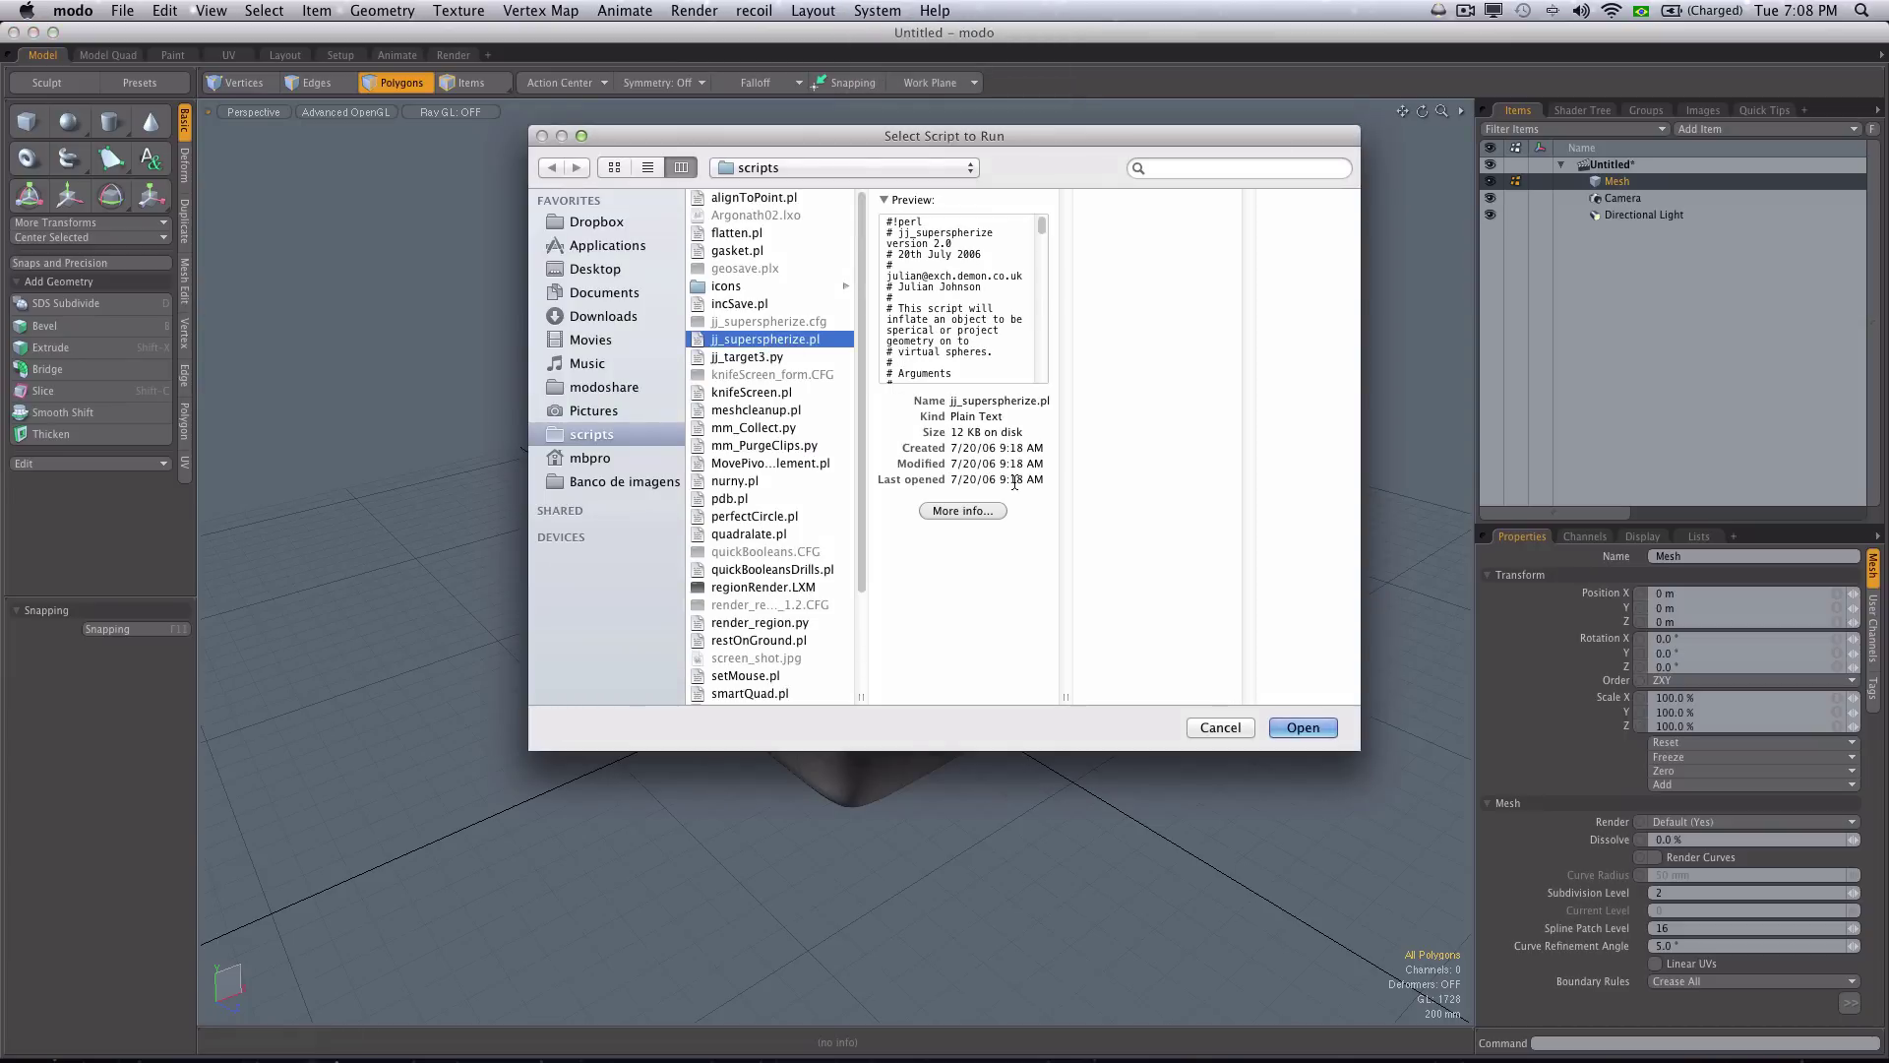
click(1301, 728)
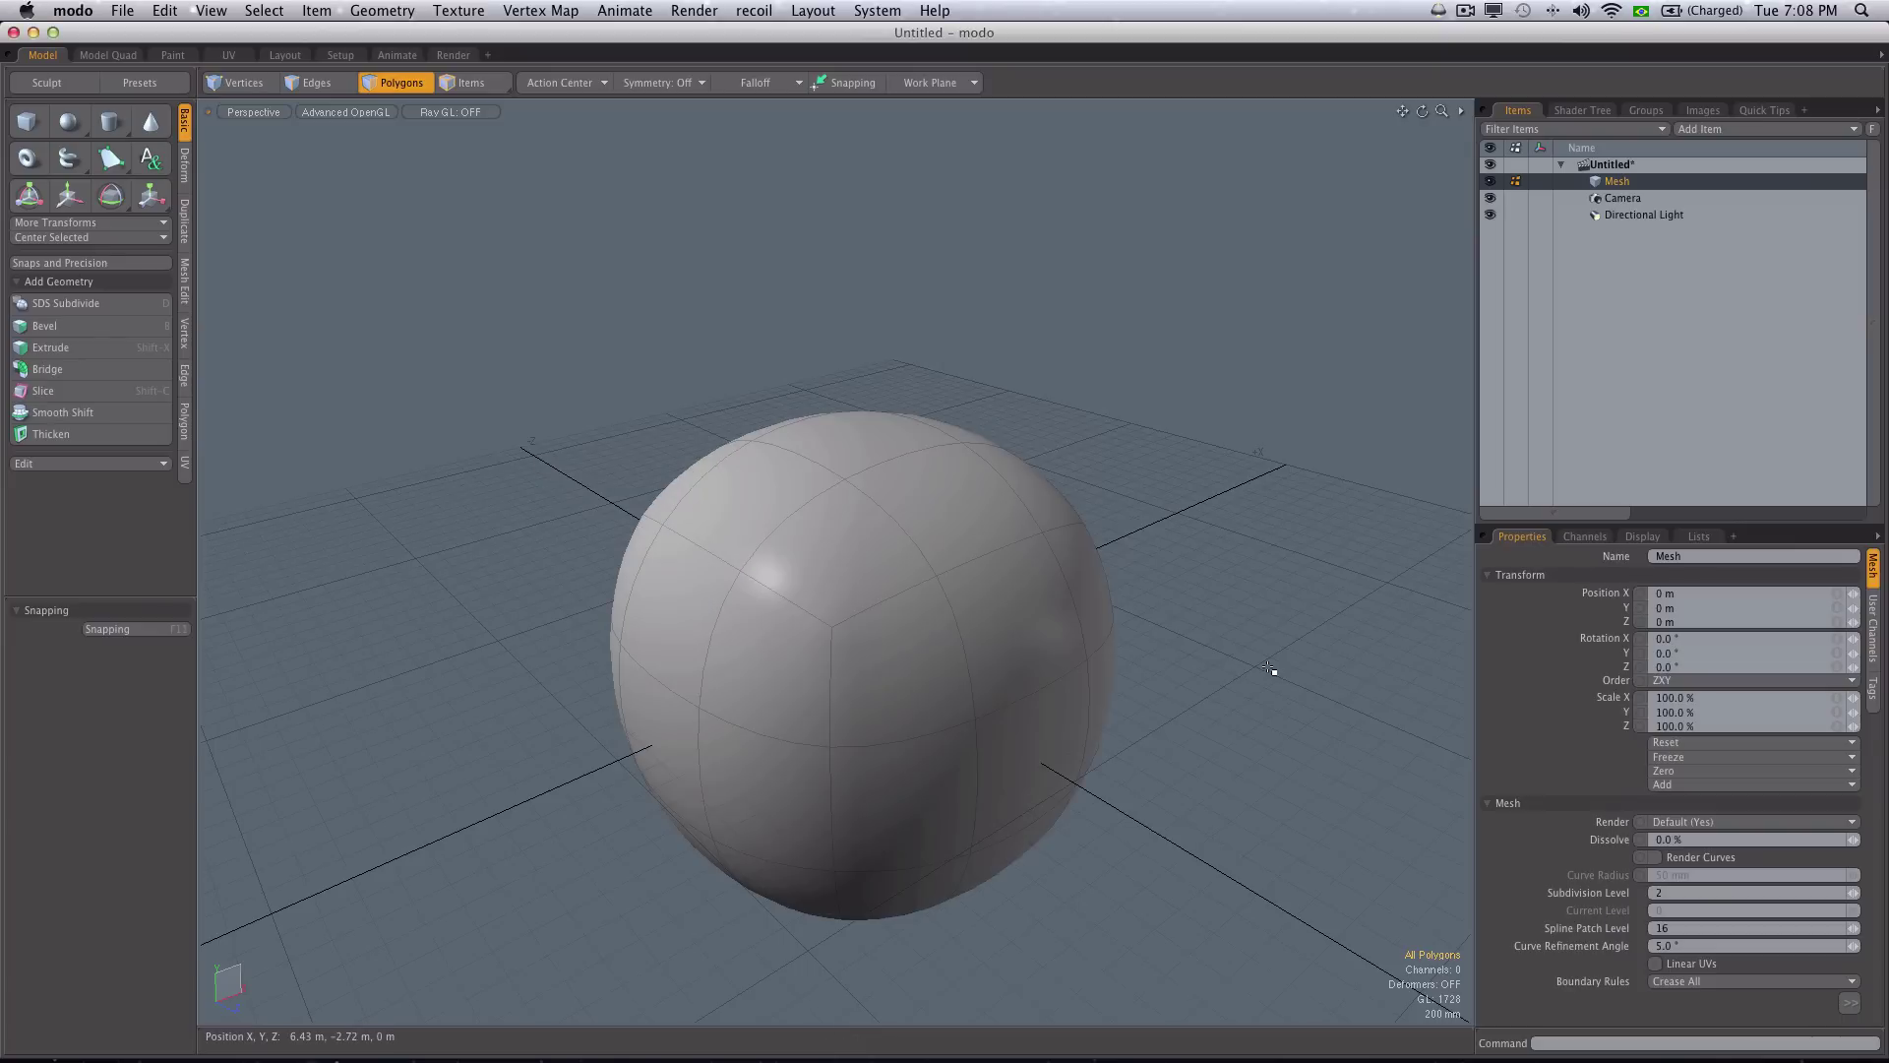
- Select the middle strip of three polygons on top of the ball and start a new macro recording, discarding the unsaved one
alt+drag(1269, 669, 994, 512)
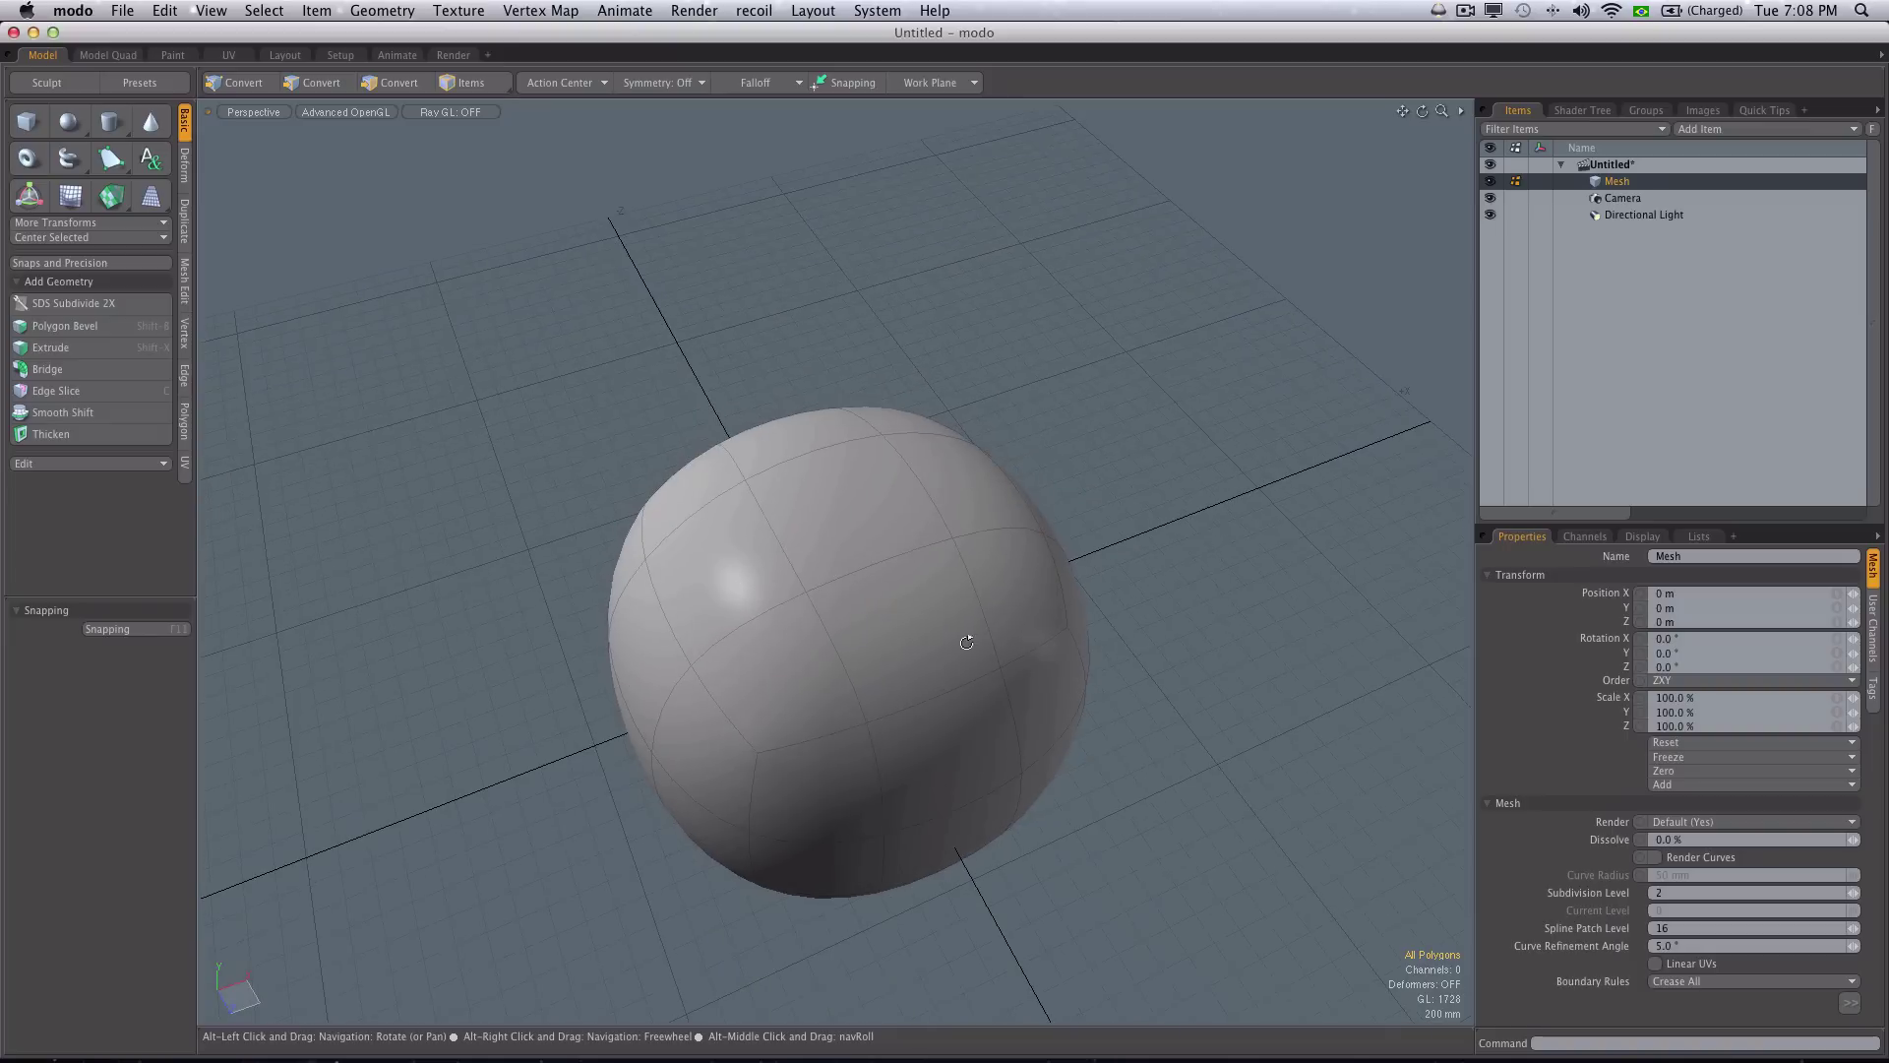
click(806, 454)
drag(806, 453, 858, 604)
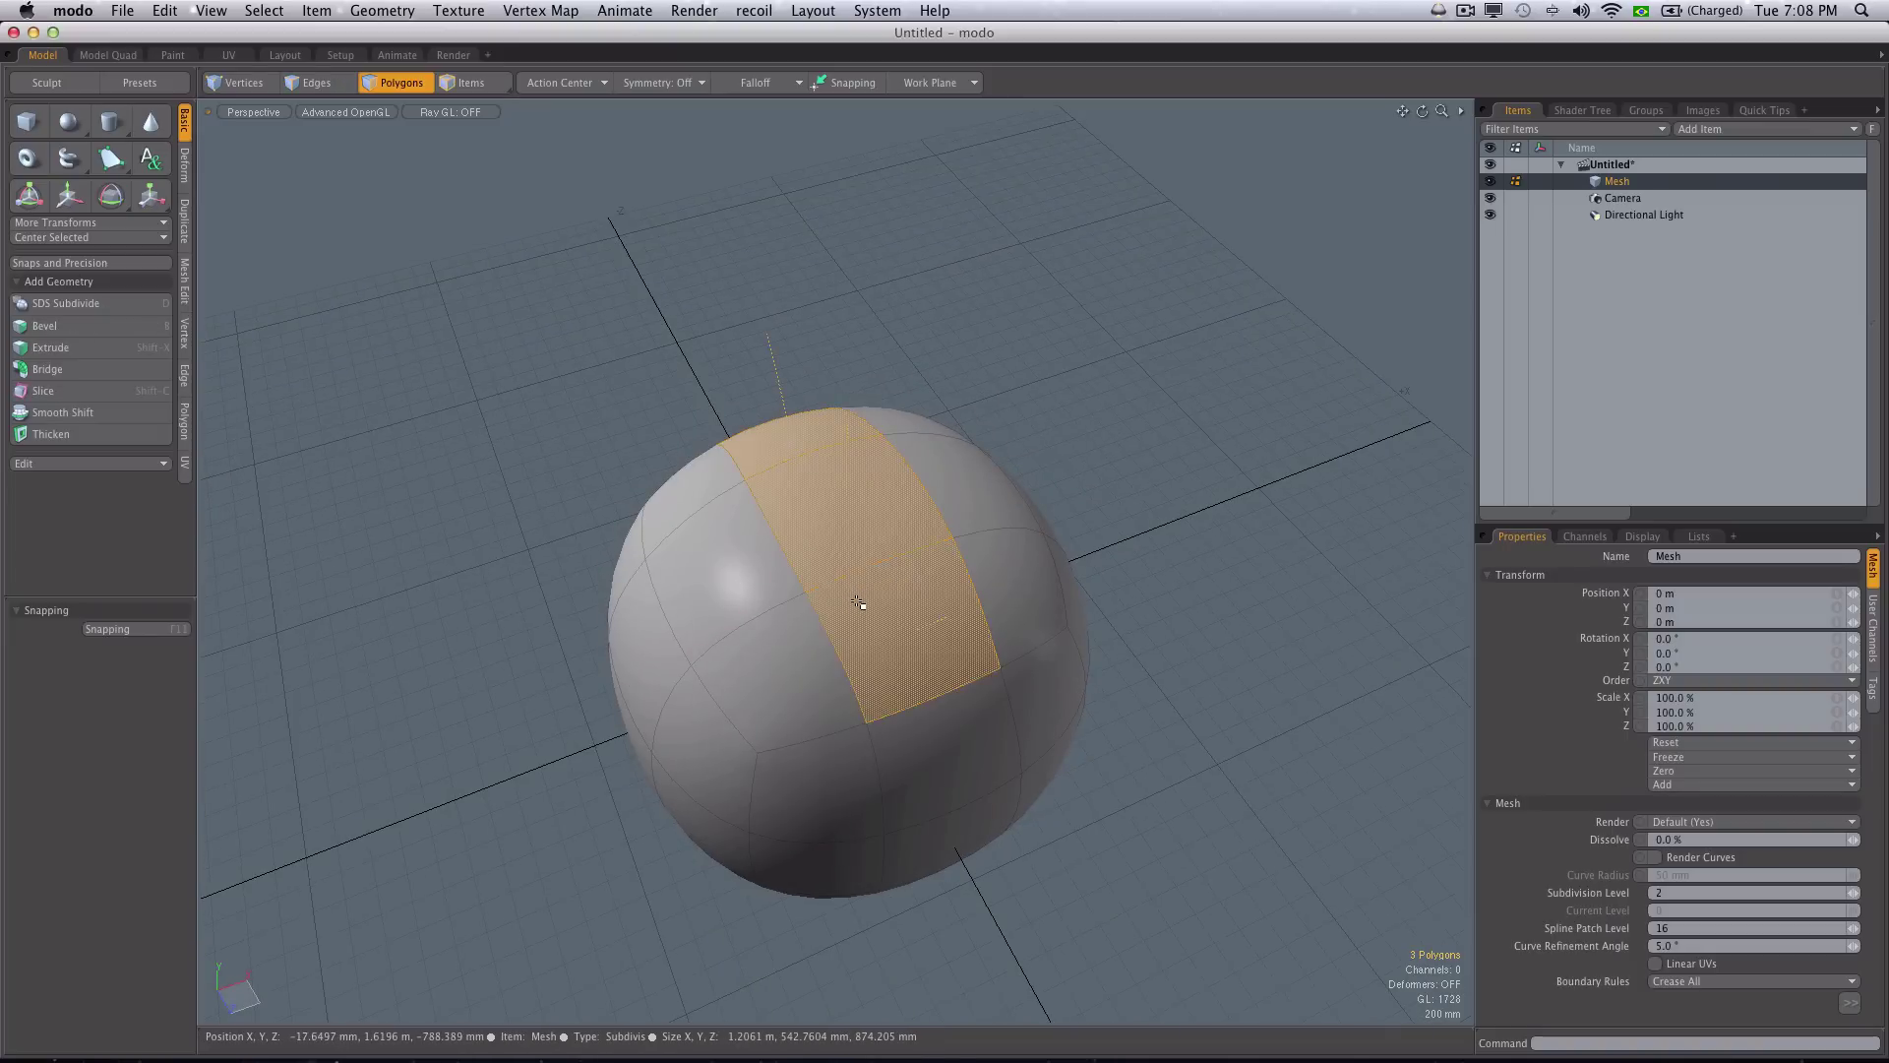
click(875, 12)
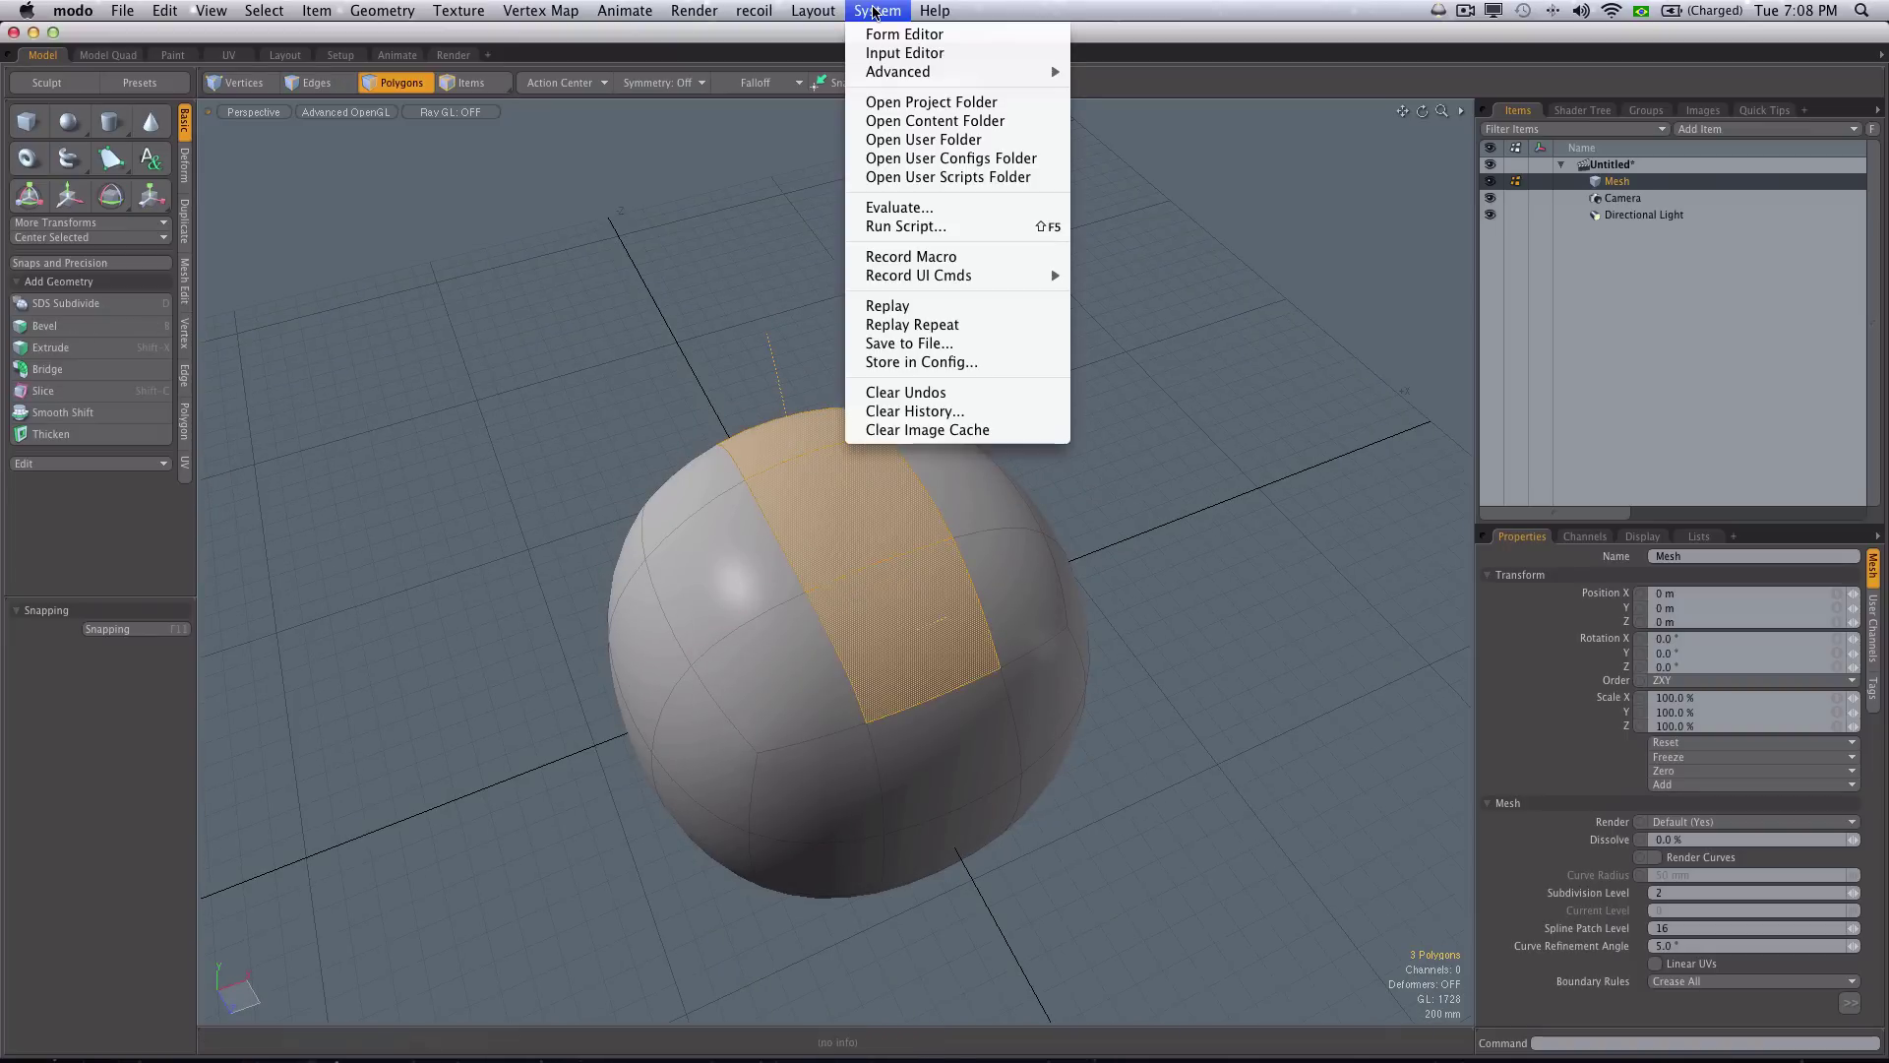
click(953, 258)
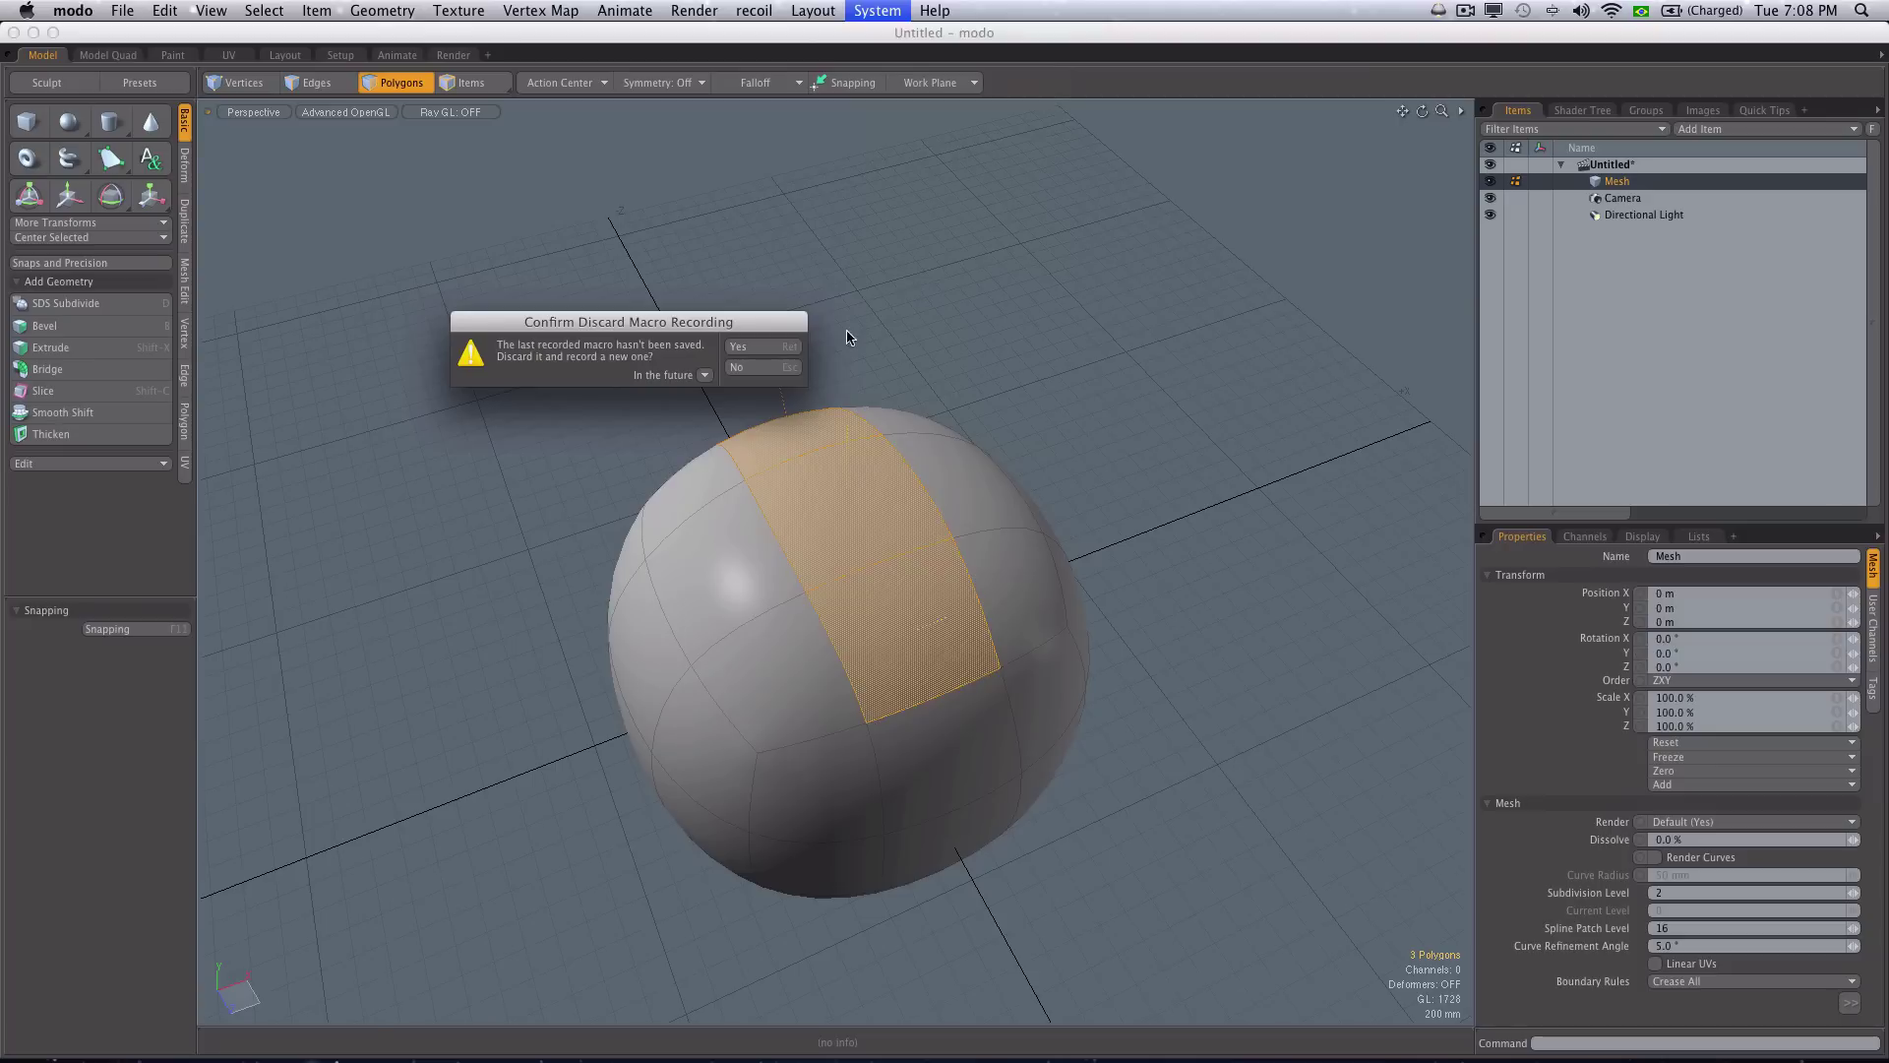
click(752, 350)
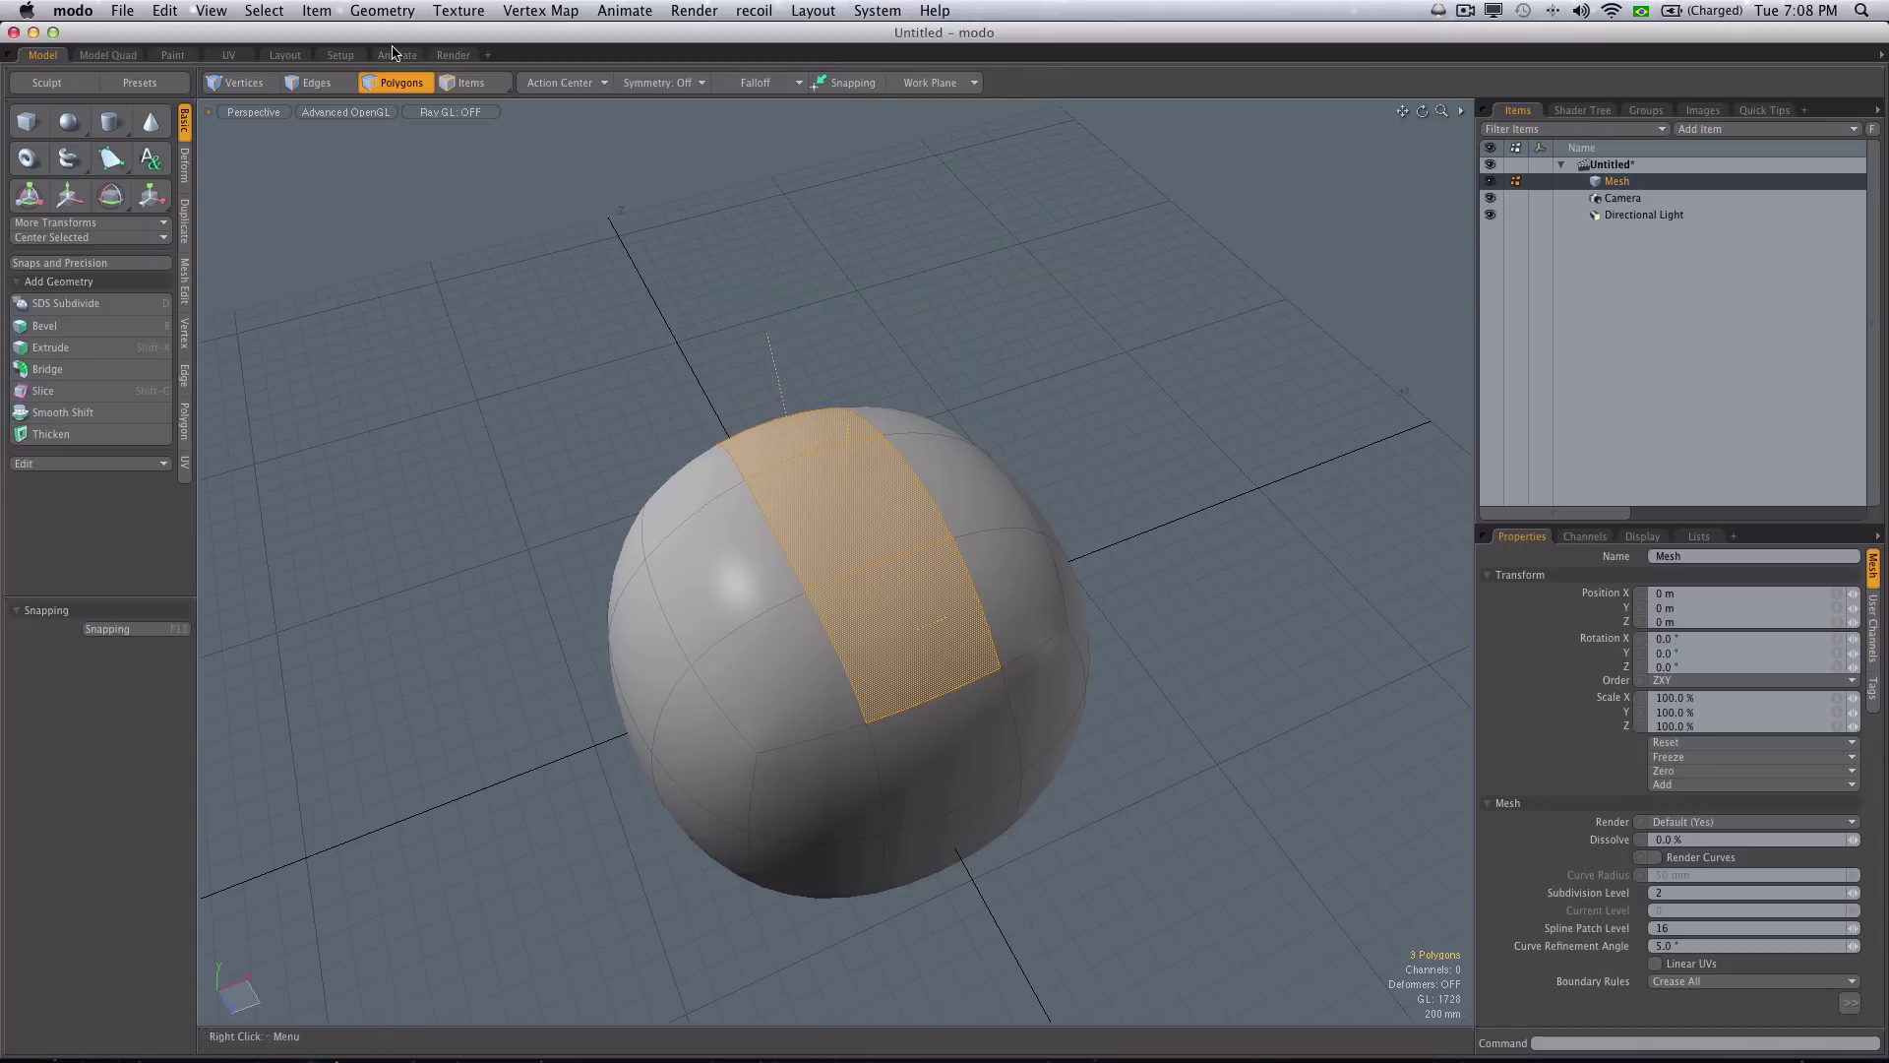
- Extrude the selected strip slightly outward and drop the selection, ending the macro recording there
click(375, 10)
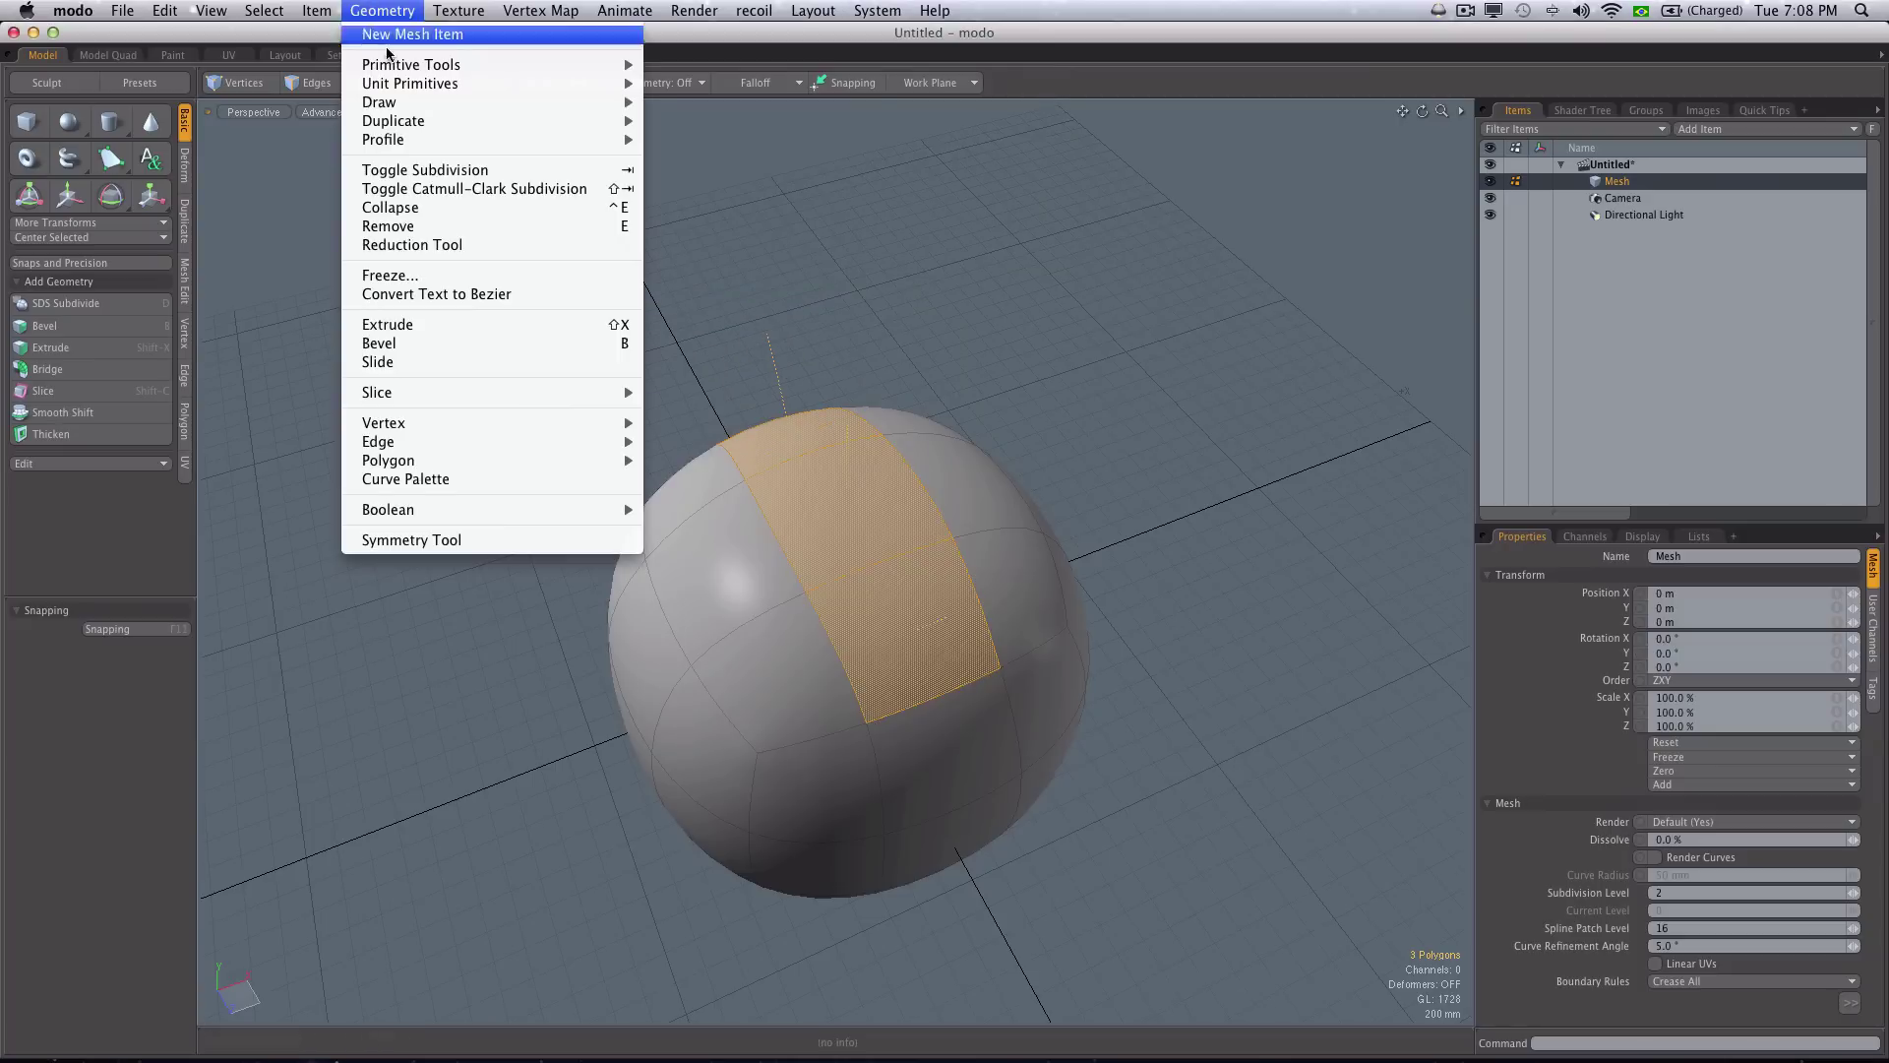
click(528, 326)
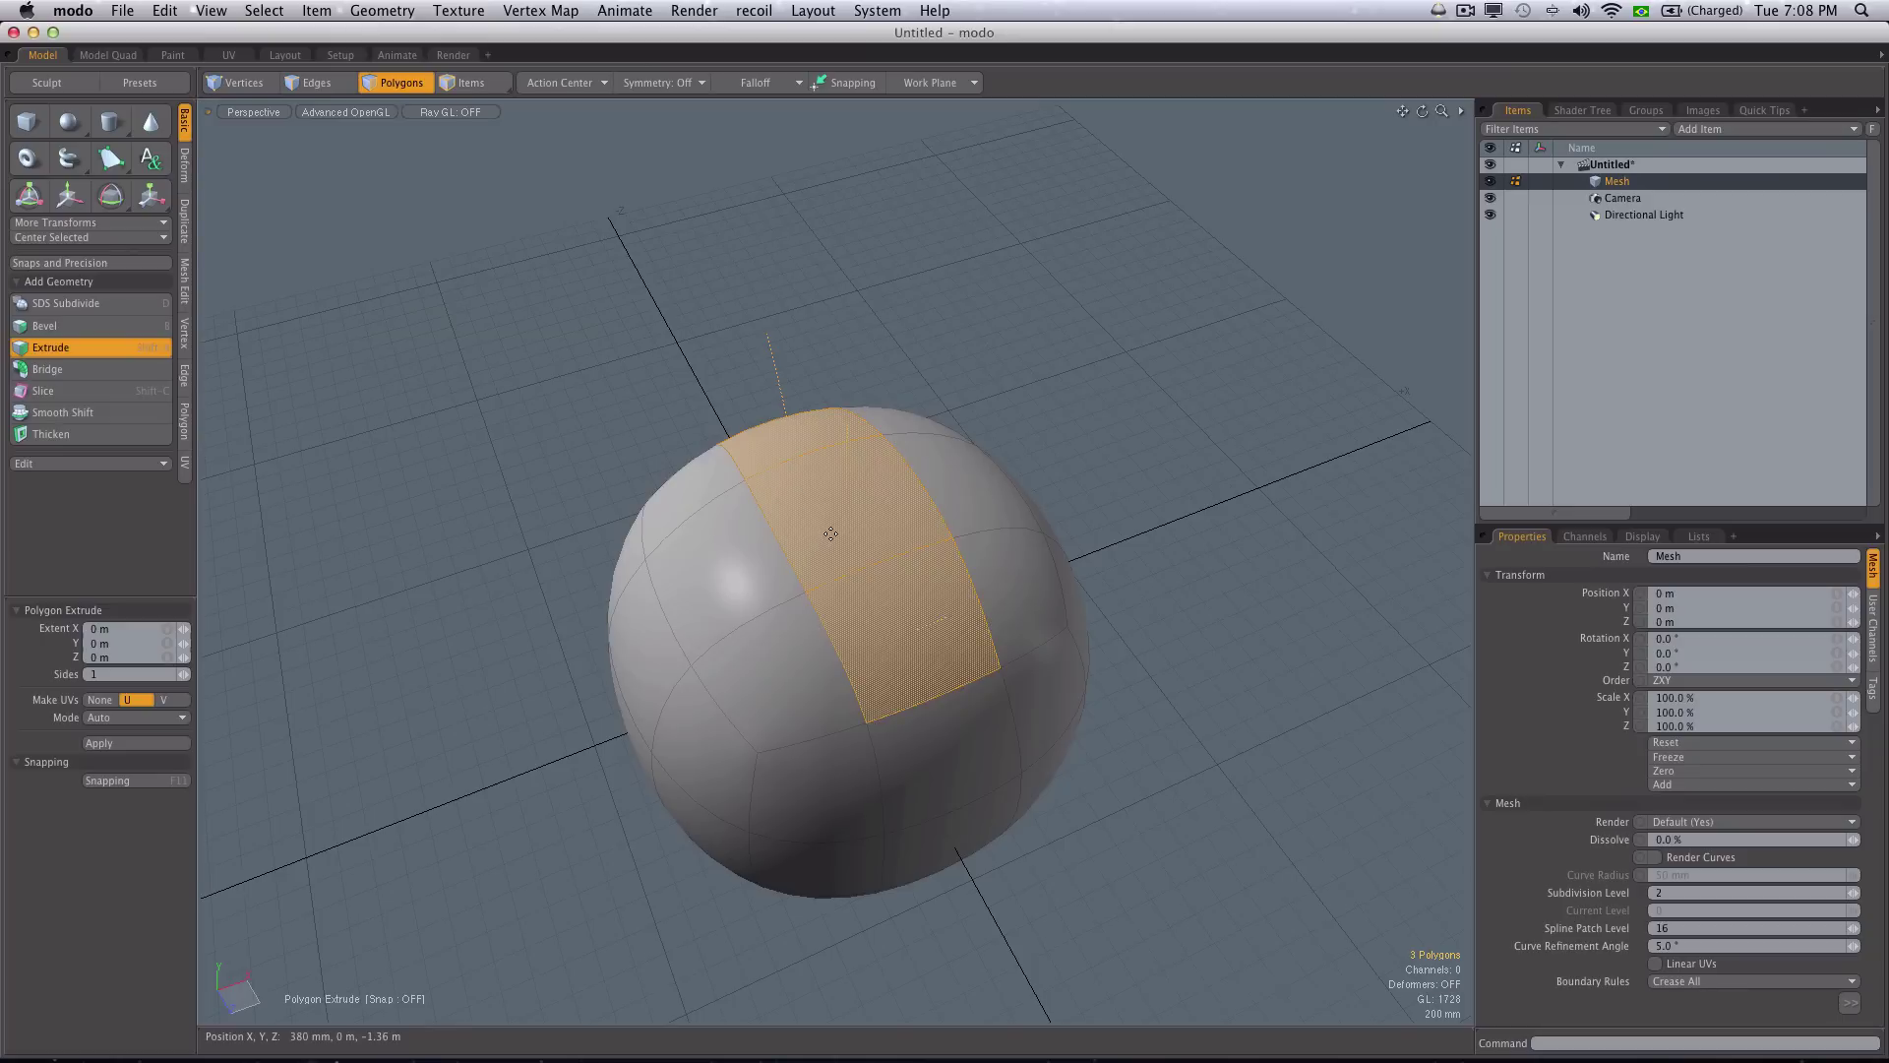
drag(831, 534, 831, 541)
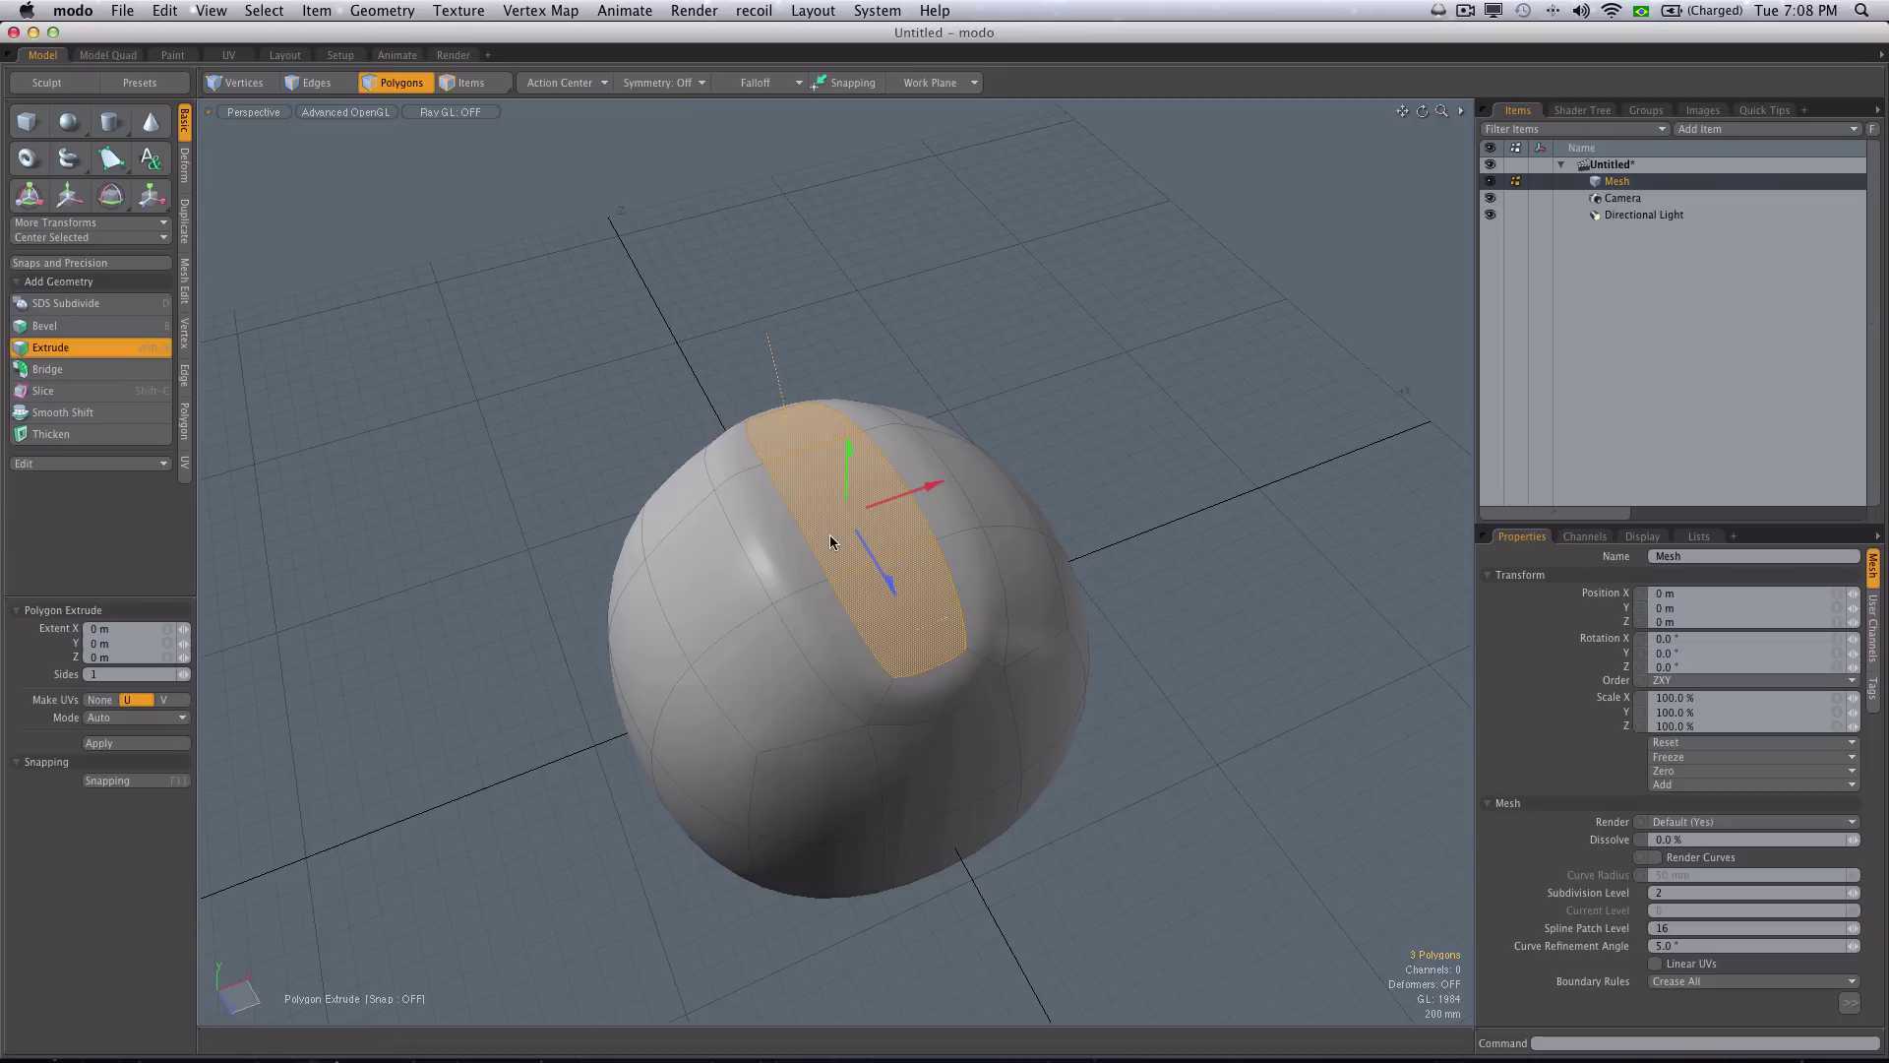
click(398, 86)
click(442, 218)
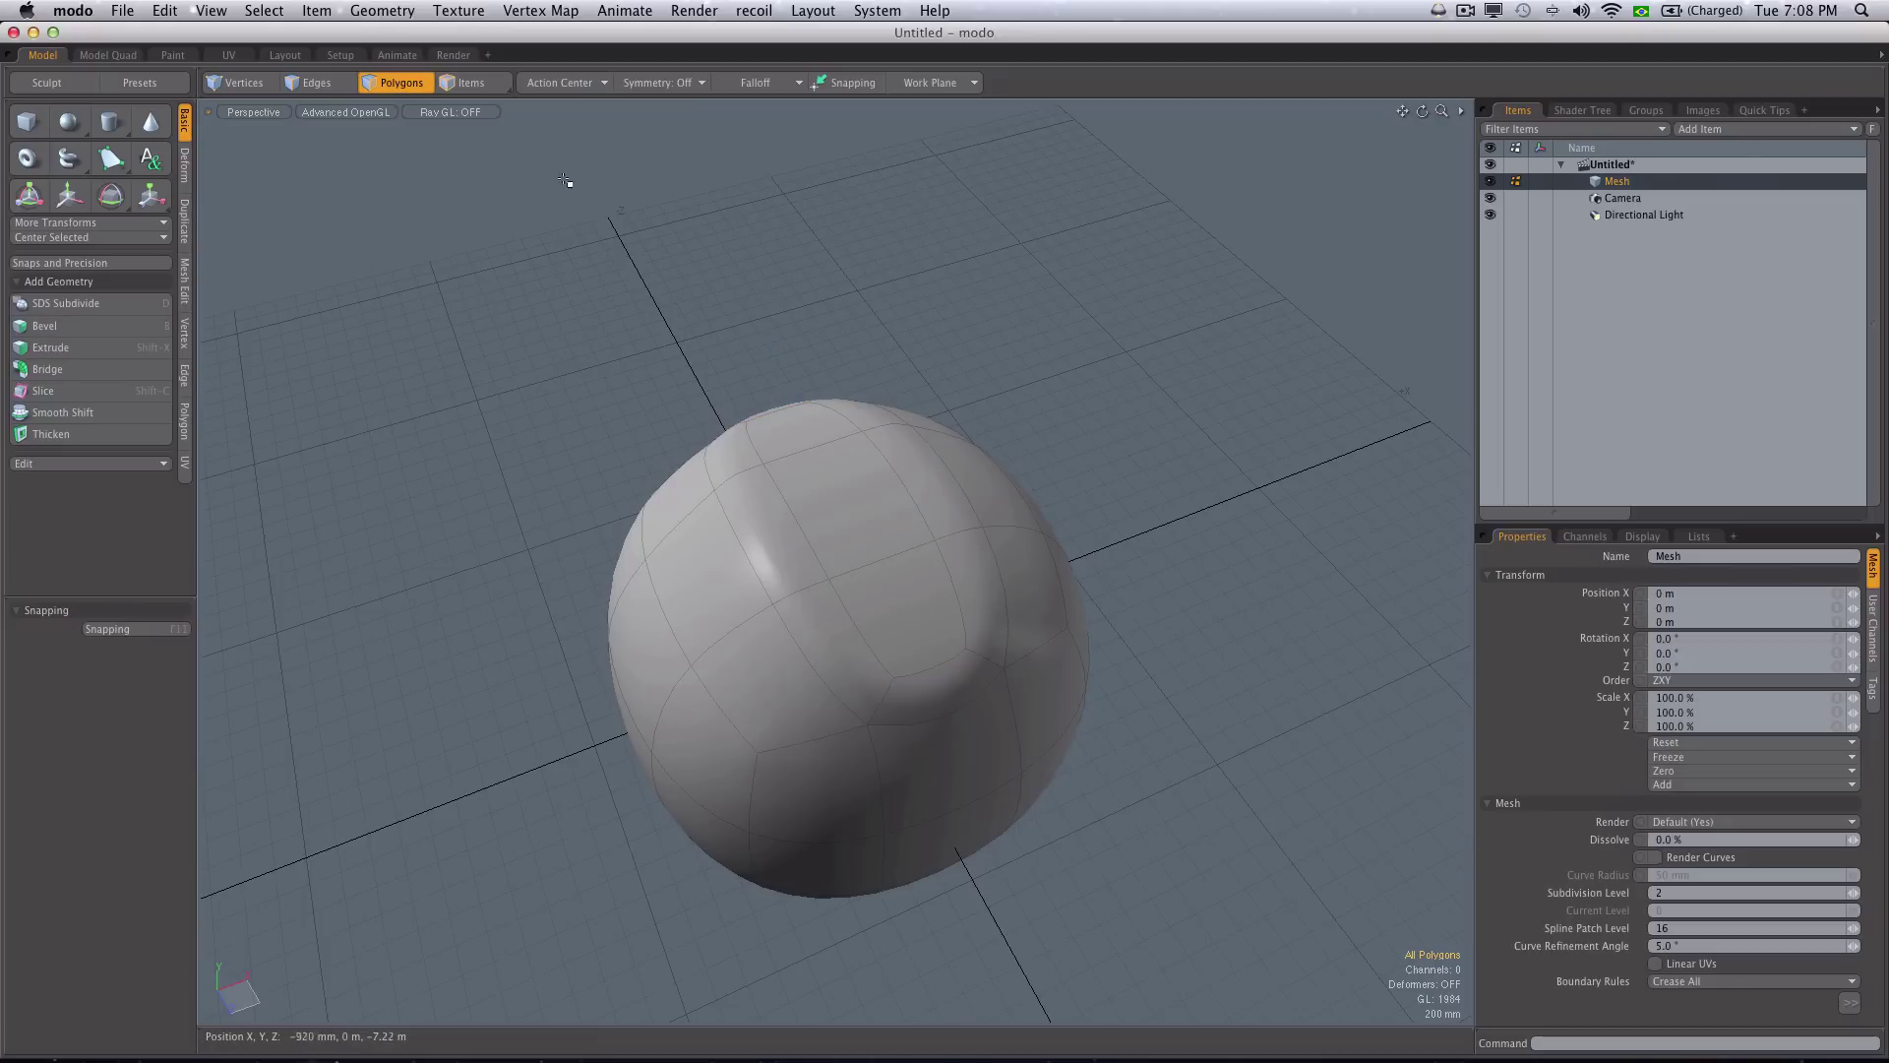
click(877, 10)
click(898, 257)
- Select the three-polygon strips on both sides of the extruded top strip and replay the recorded macro on them
alt+drag(1083, 793, 1067, 681)
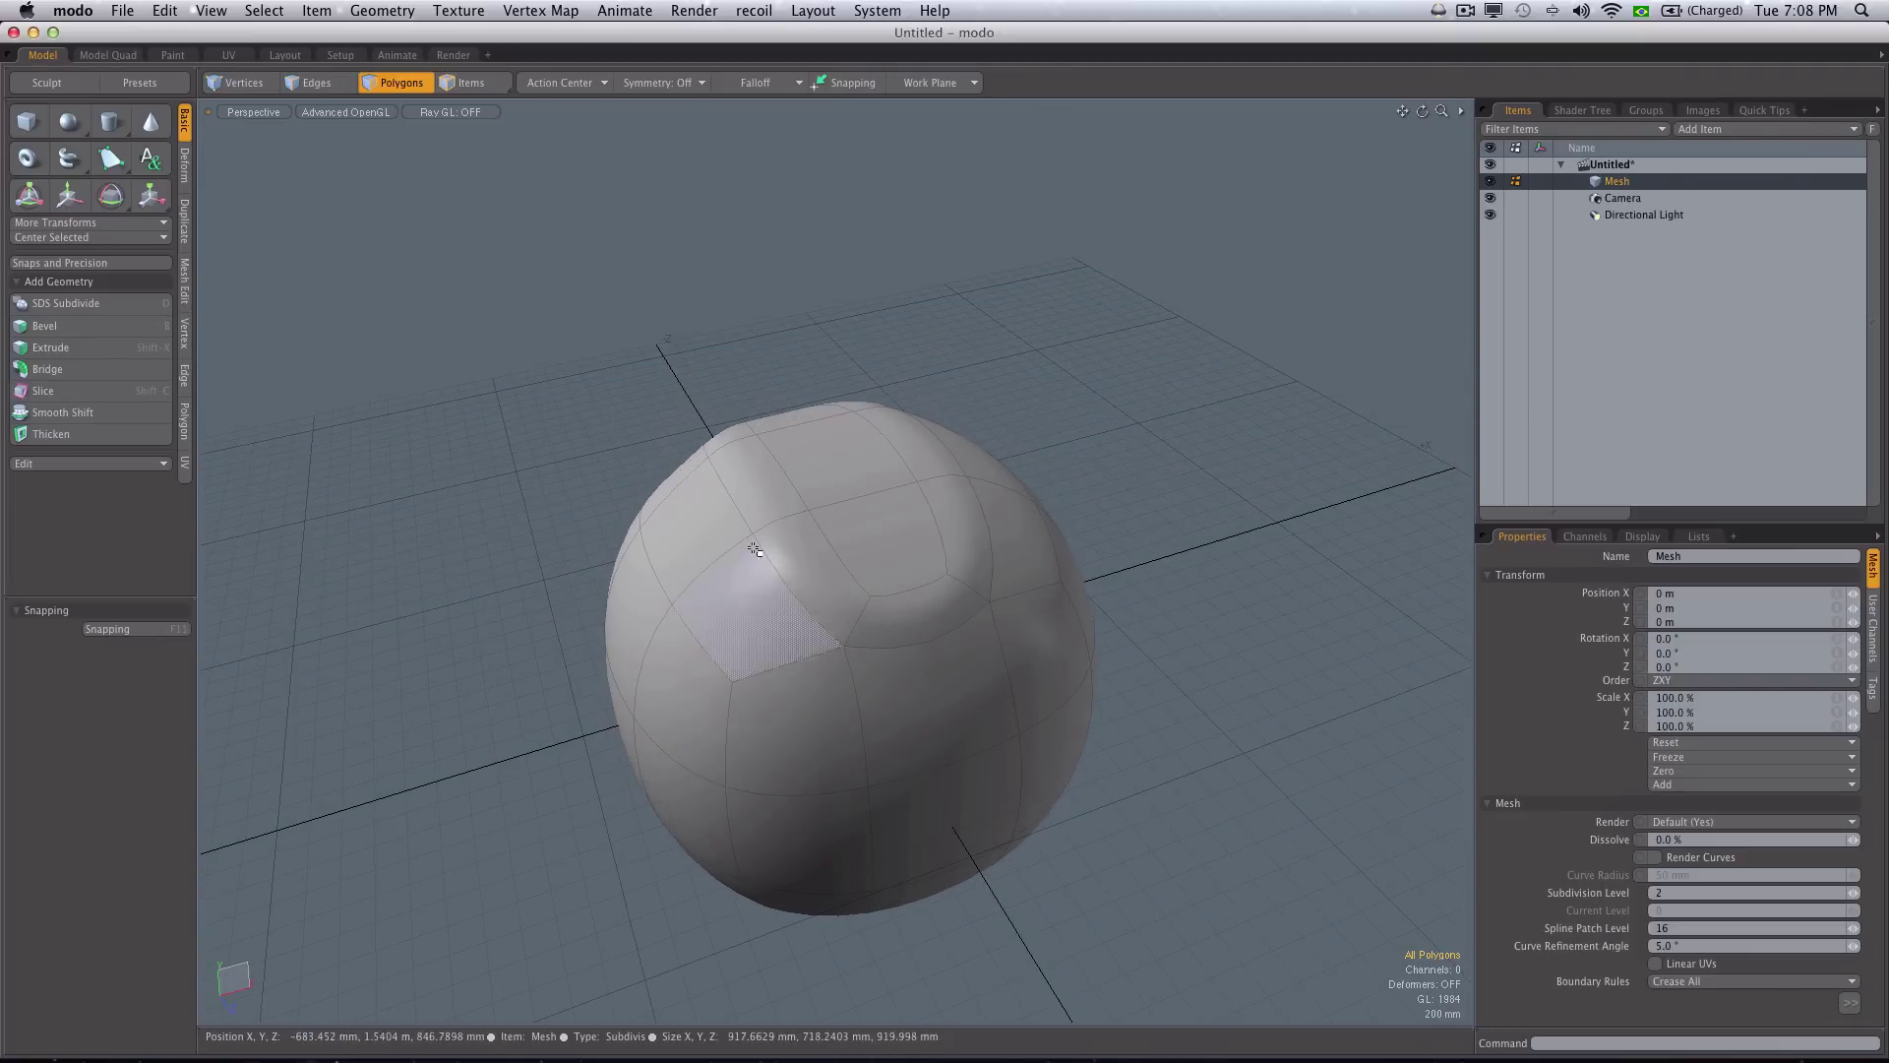
alt+drag(711, 536, 717, 730)
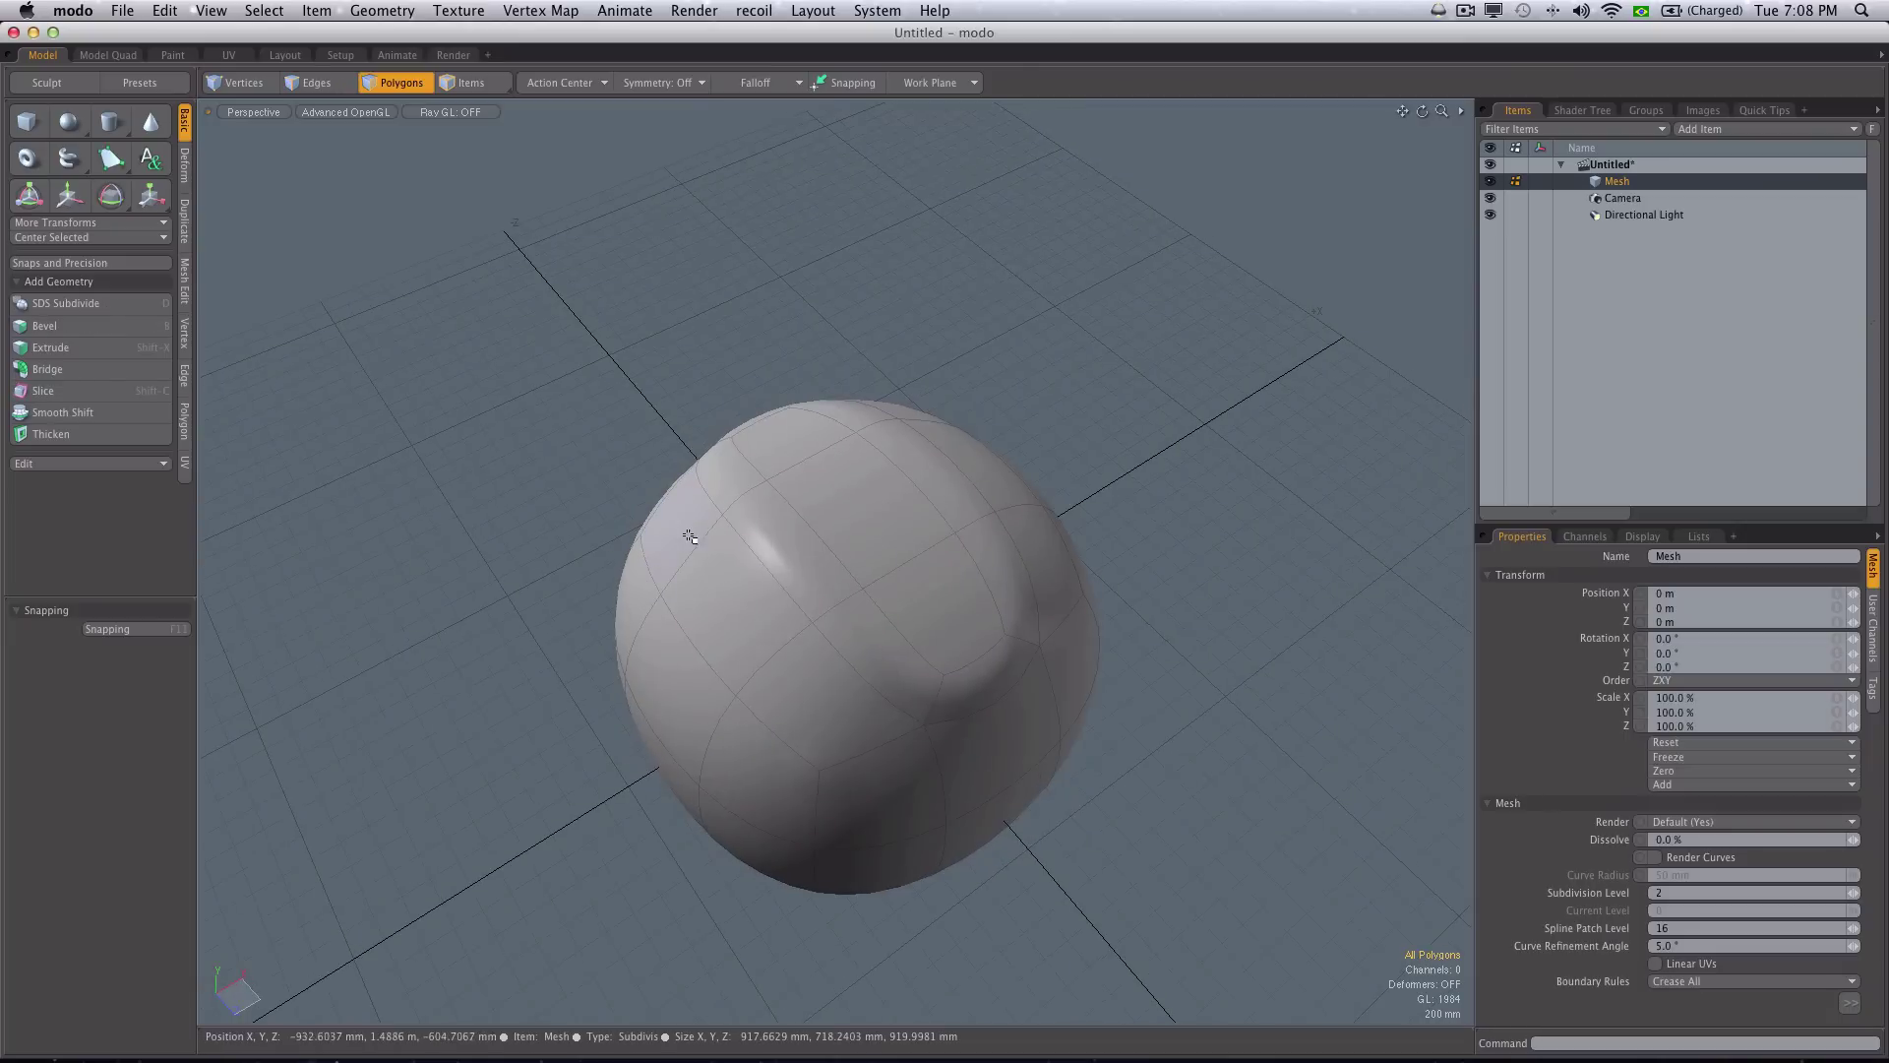
drag(688, 536, 798, 717)
mouse_move(974, 733)
alt+mouse_down()
mouse_move(805, 793)
mouse_move(858, 864)
alt+mouse_up()
mouse_move(910, 418)
mouse_down()
mouse_move(834, 733)
mouse_move(932, 675)
mouse_move(1003, 540)
mouse_up()
click(870, 14)
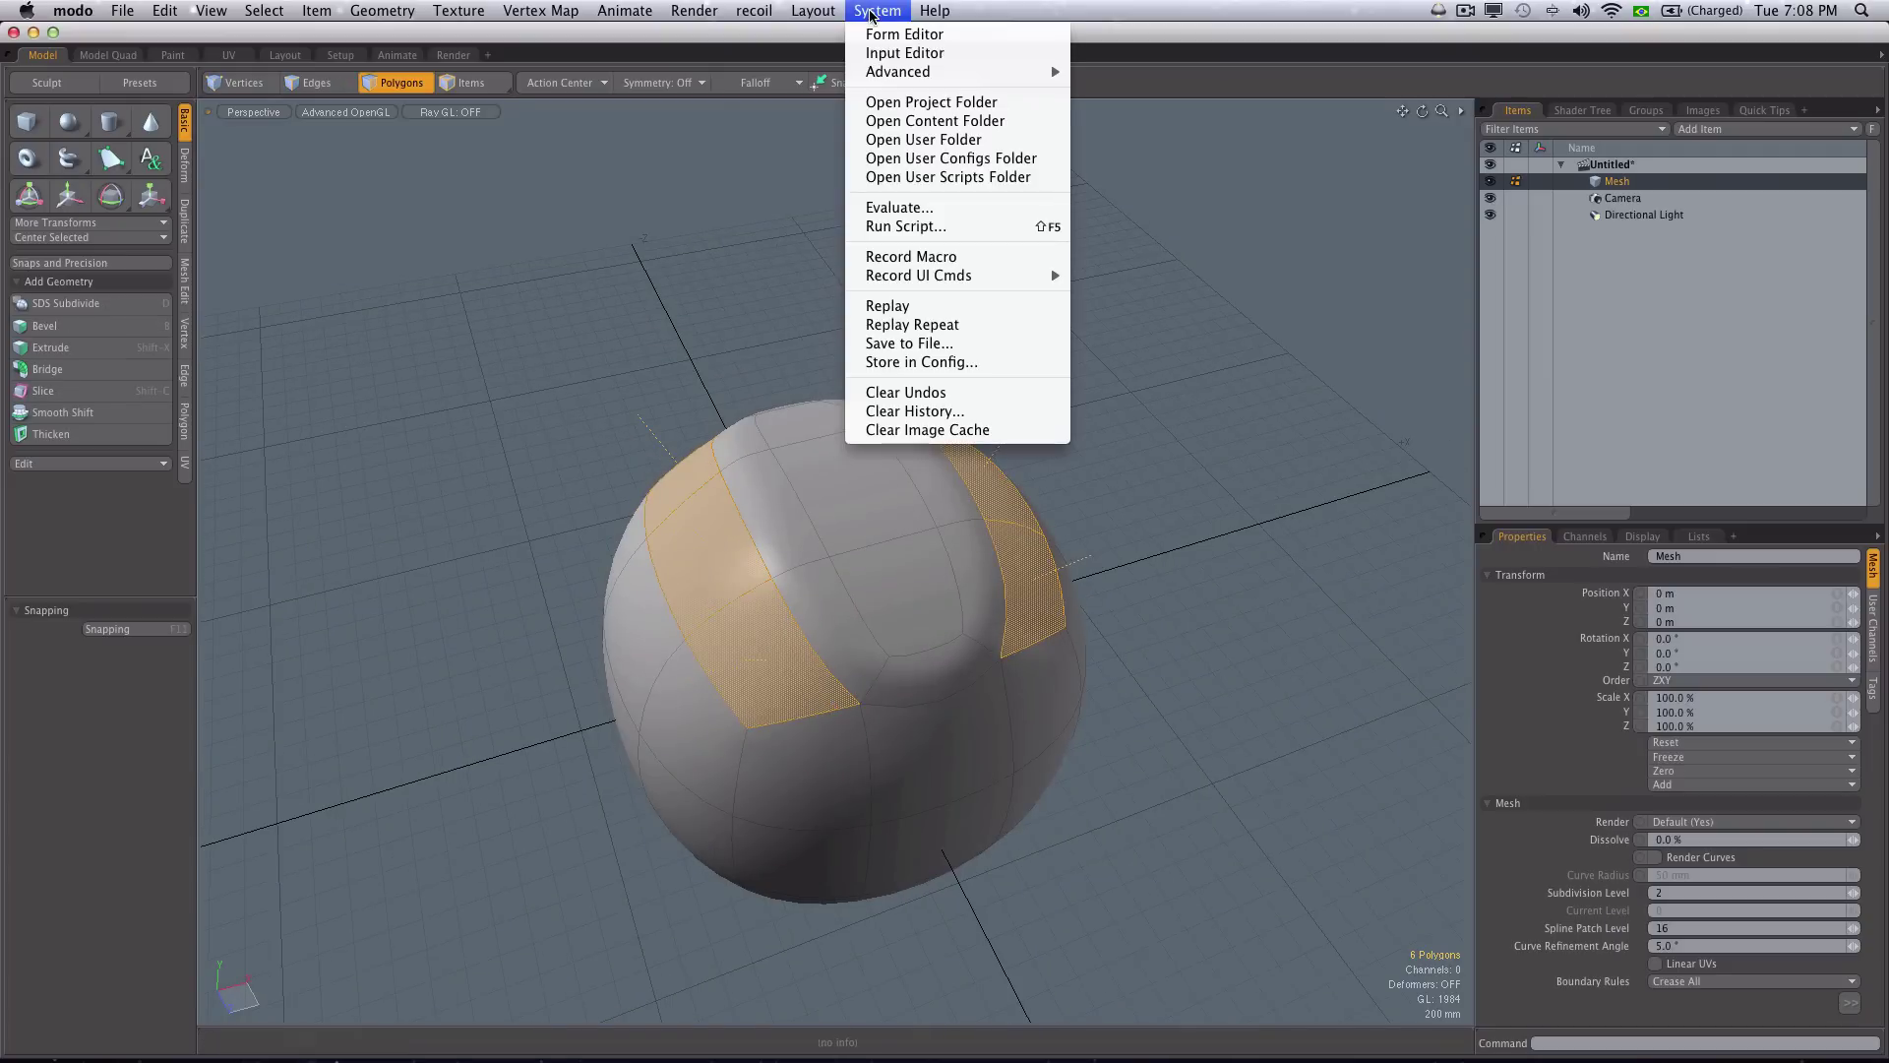
click(879, 308)
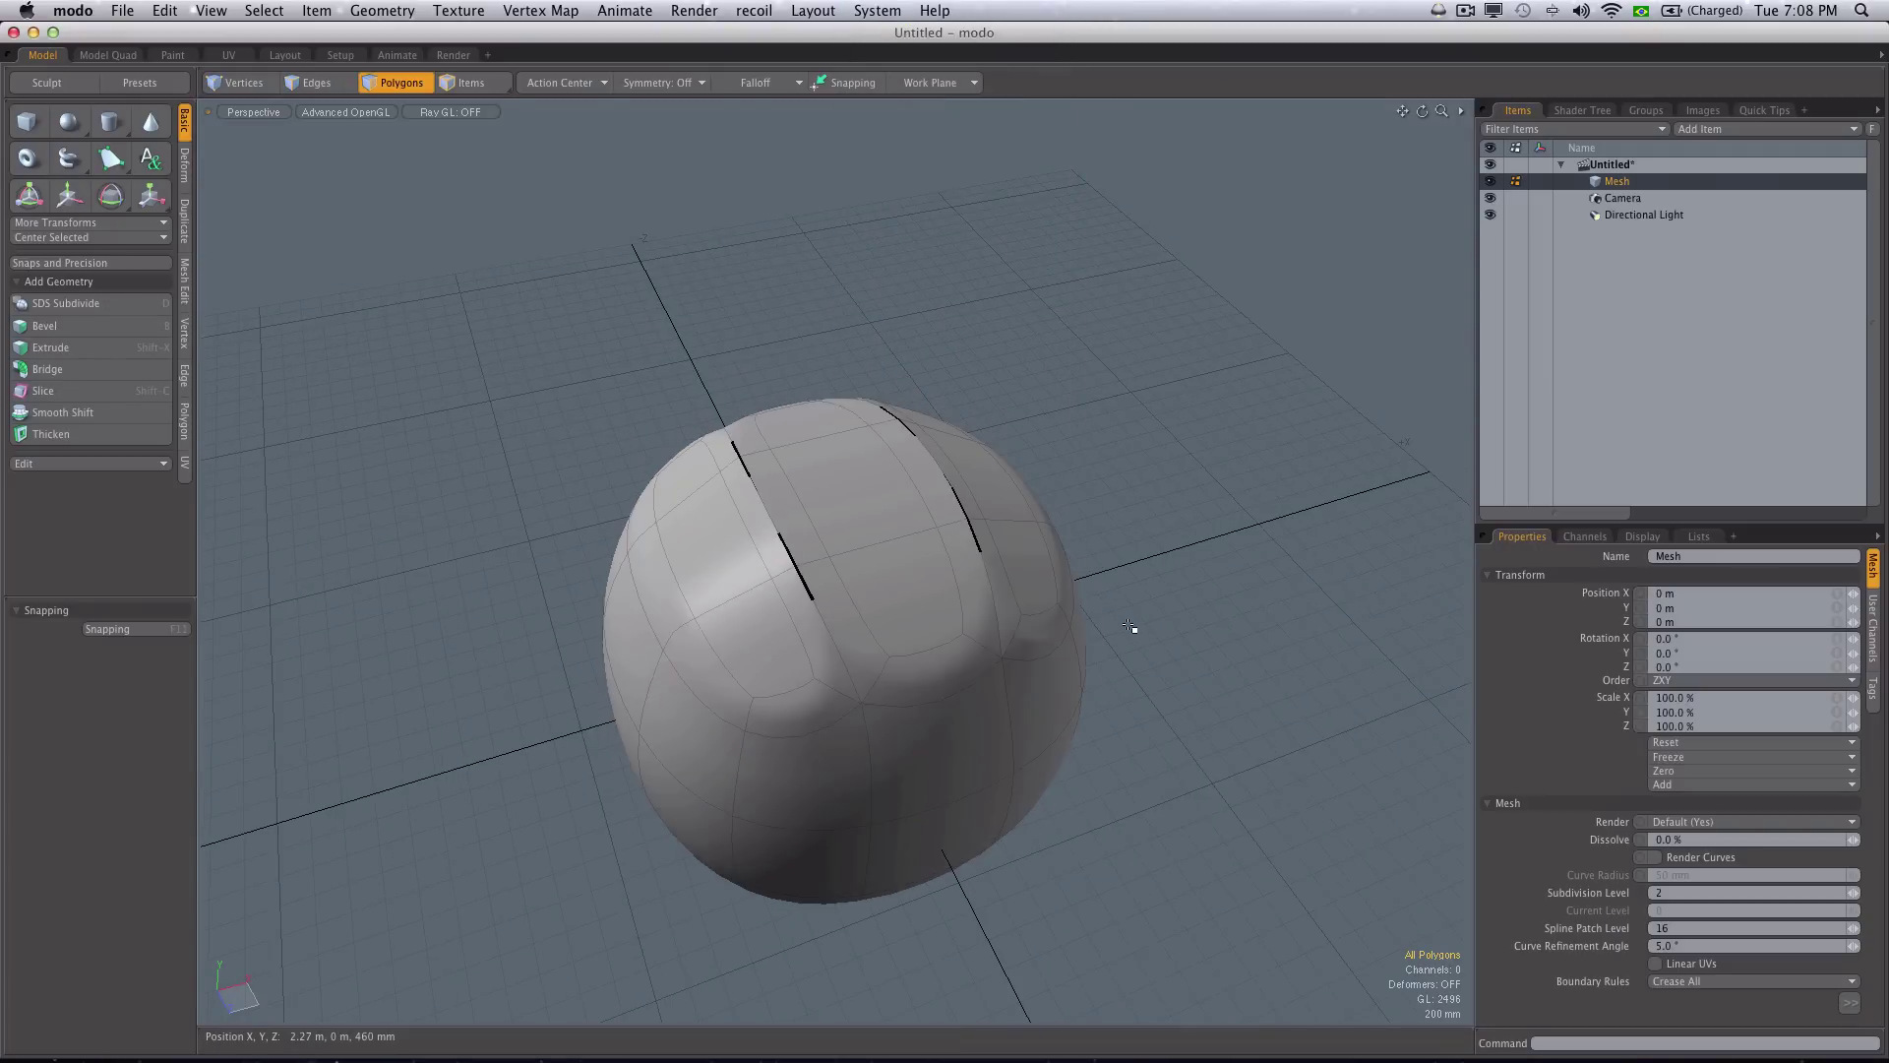
- Hide the grid in the 3D viewport
alt+drag(1129, 627, 1012, 732)
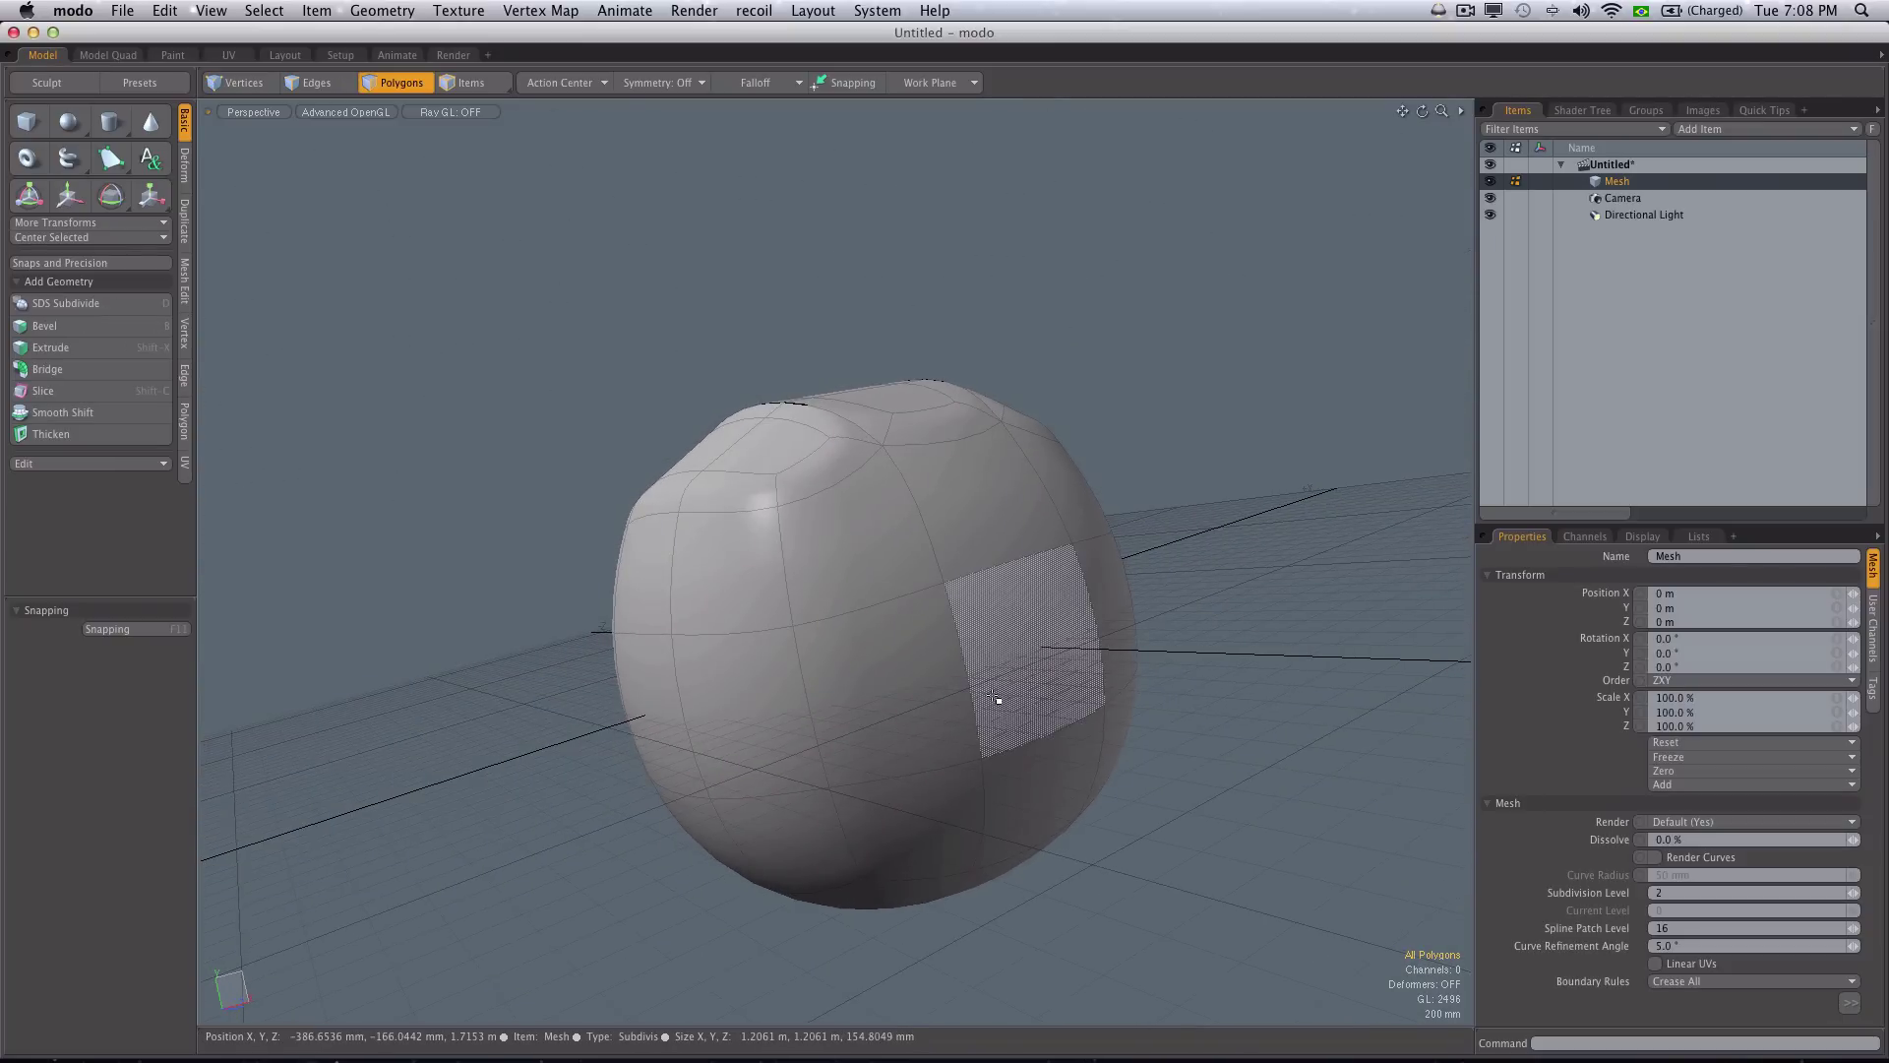
key(o)
click(967, 748)
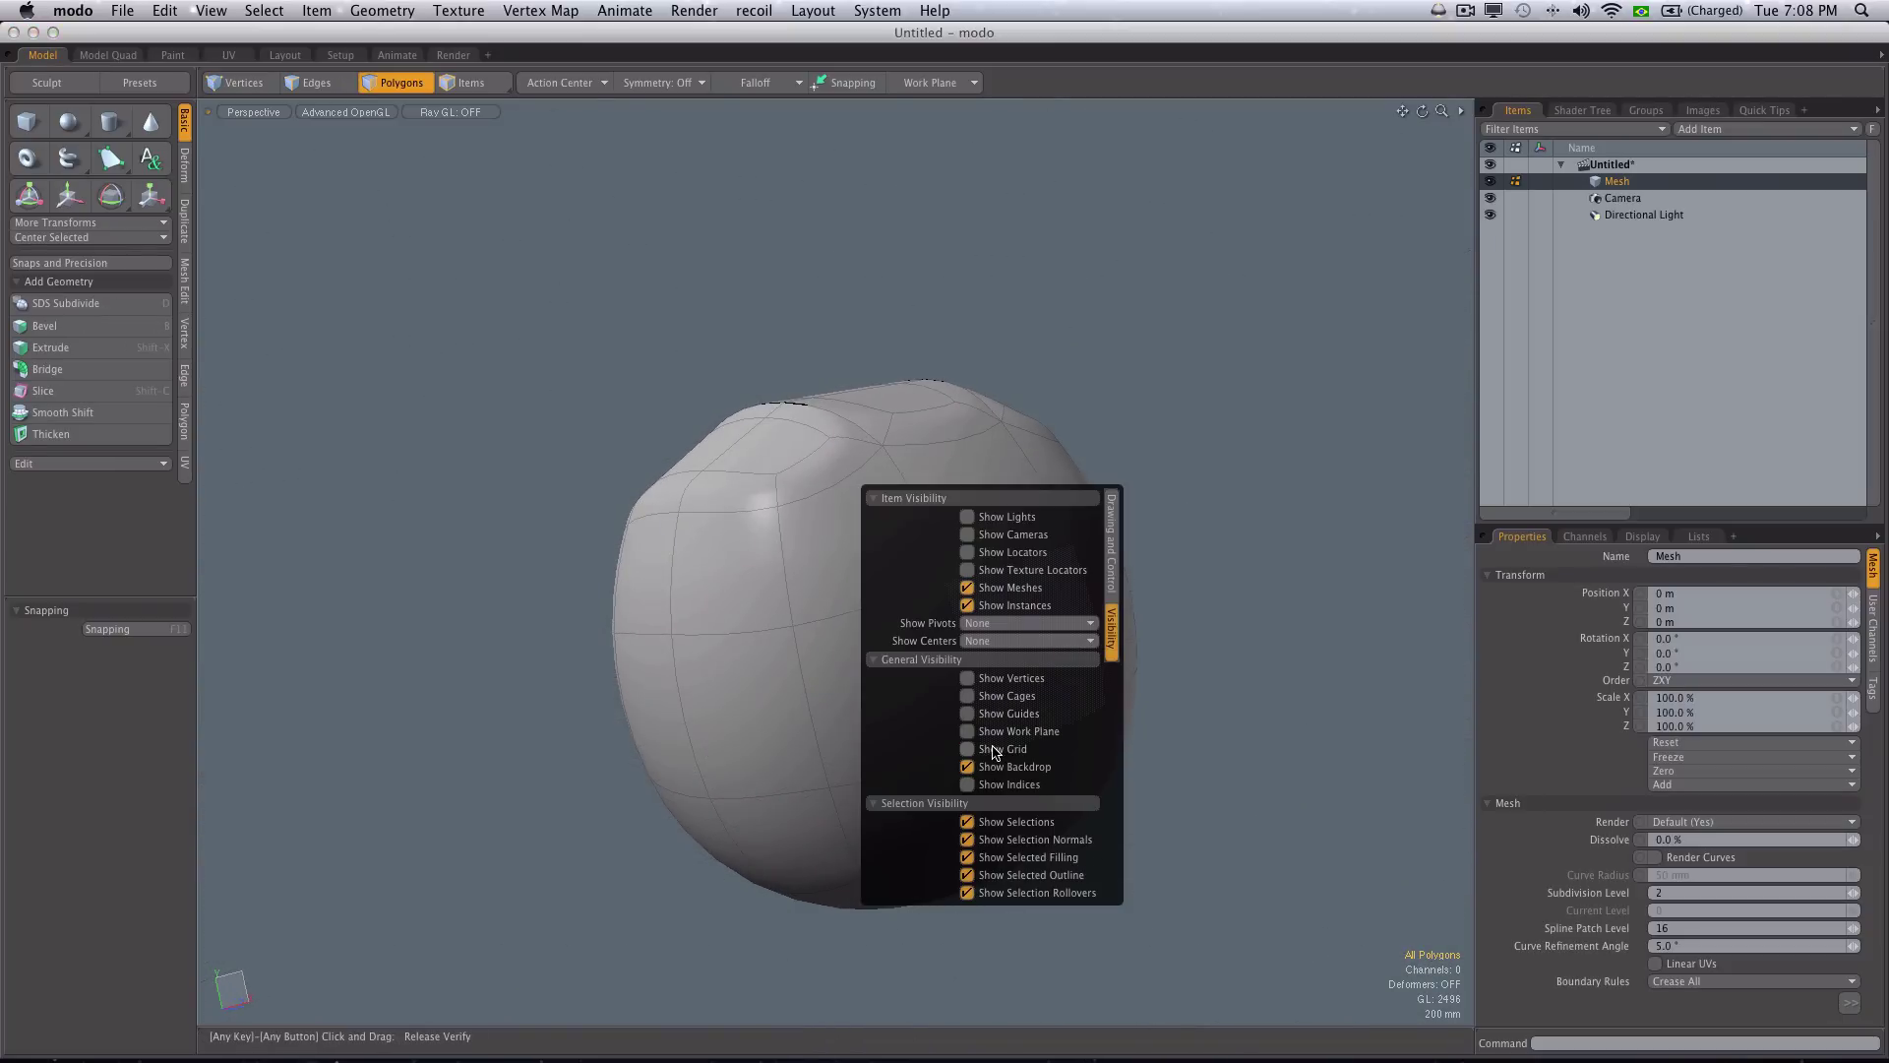
mouse_move(804, 636)
alt+mouse_down()
mouse_move(906, 725)
mouse_move(814, 649)
alt+mouse_up()
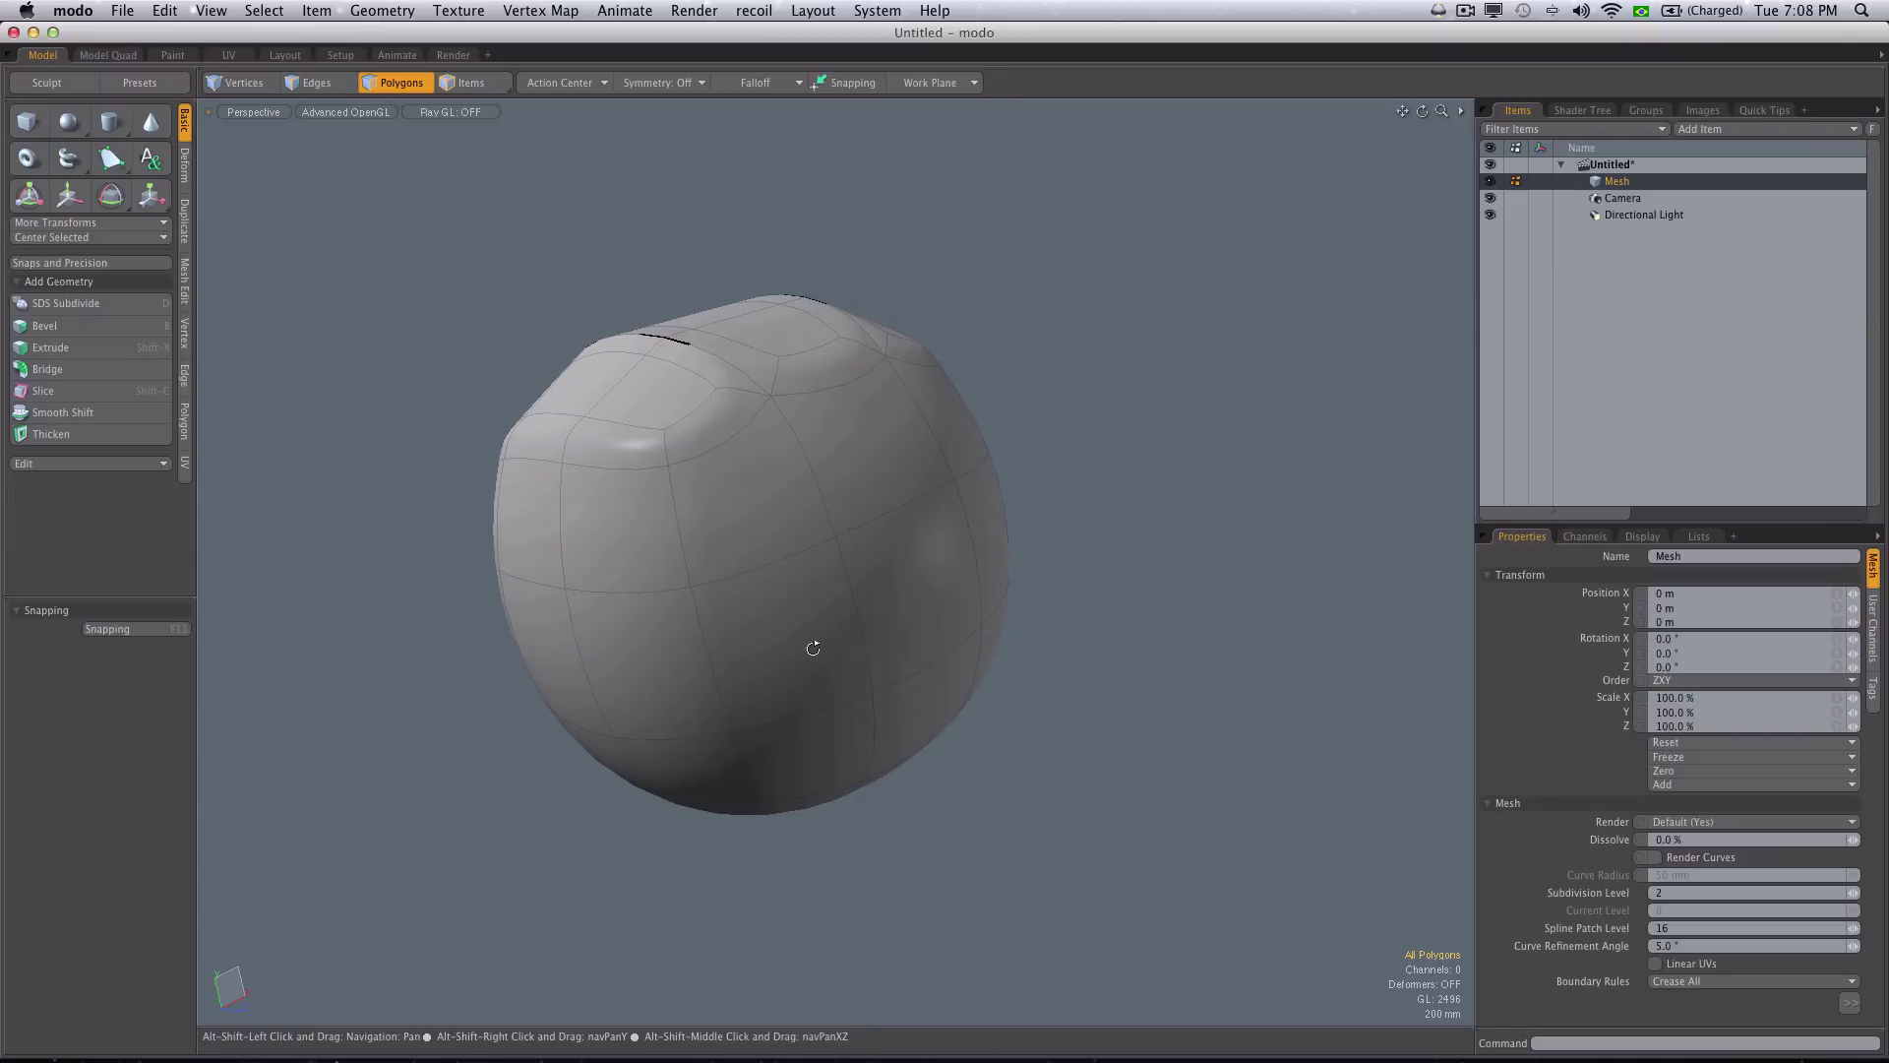
- Add a Command History view to the properties area
click(1730, 540)
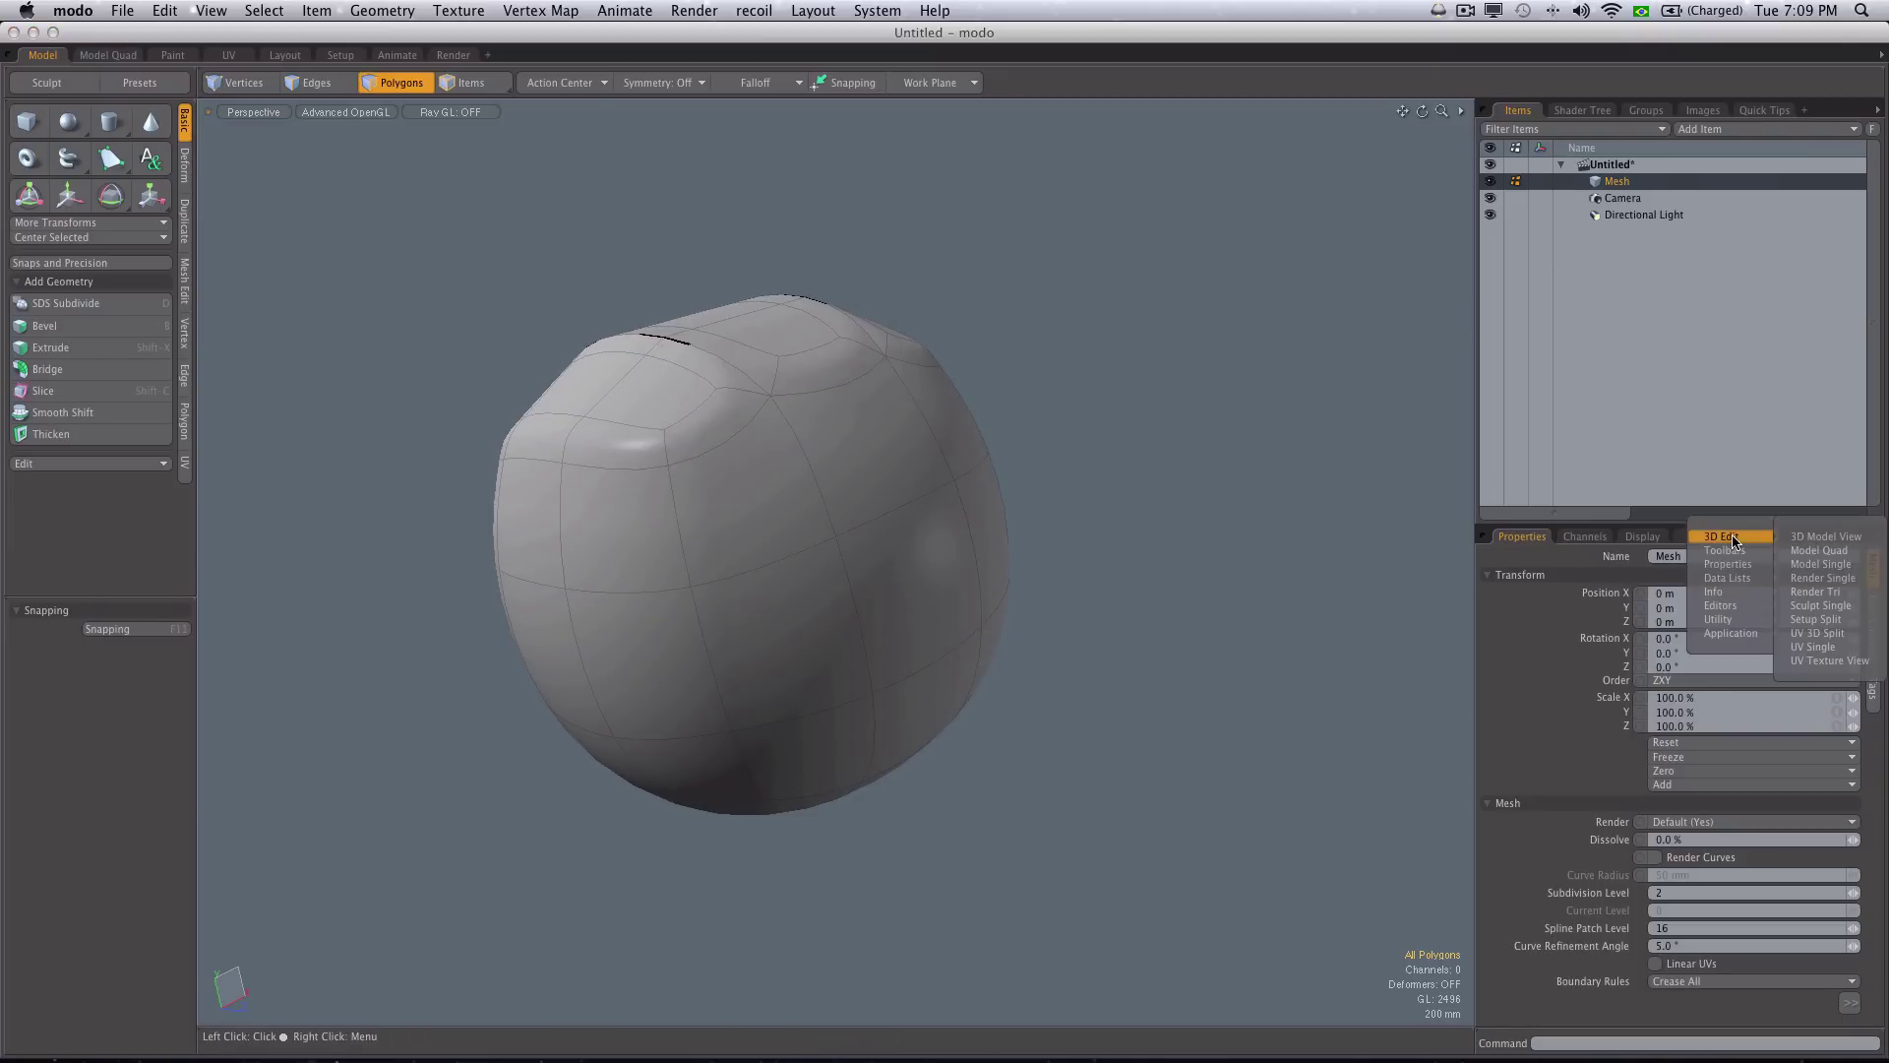
mouse_move(1731, 620)
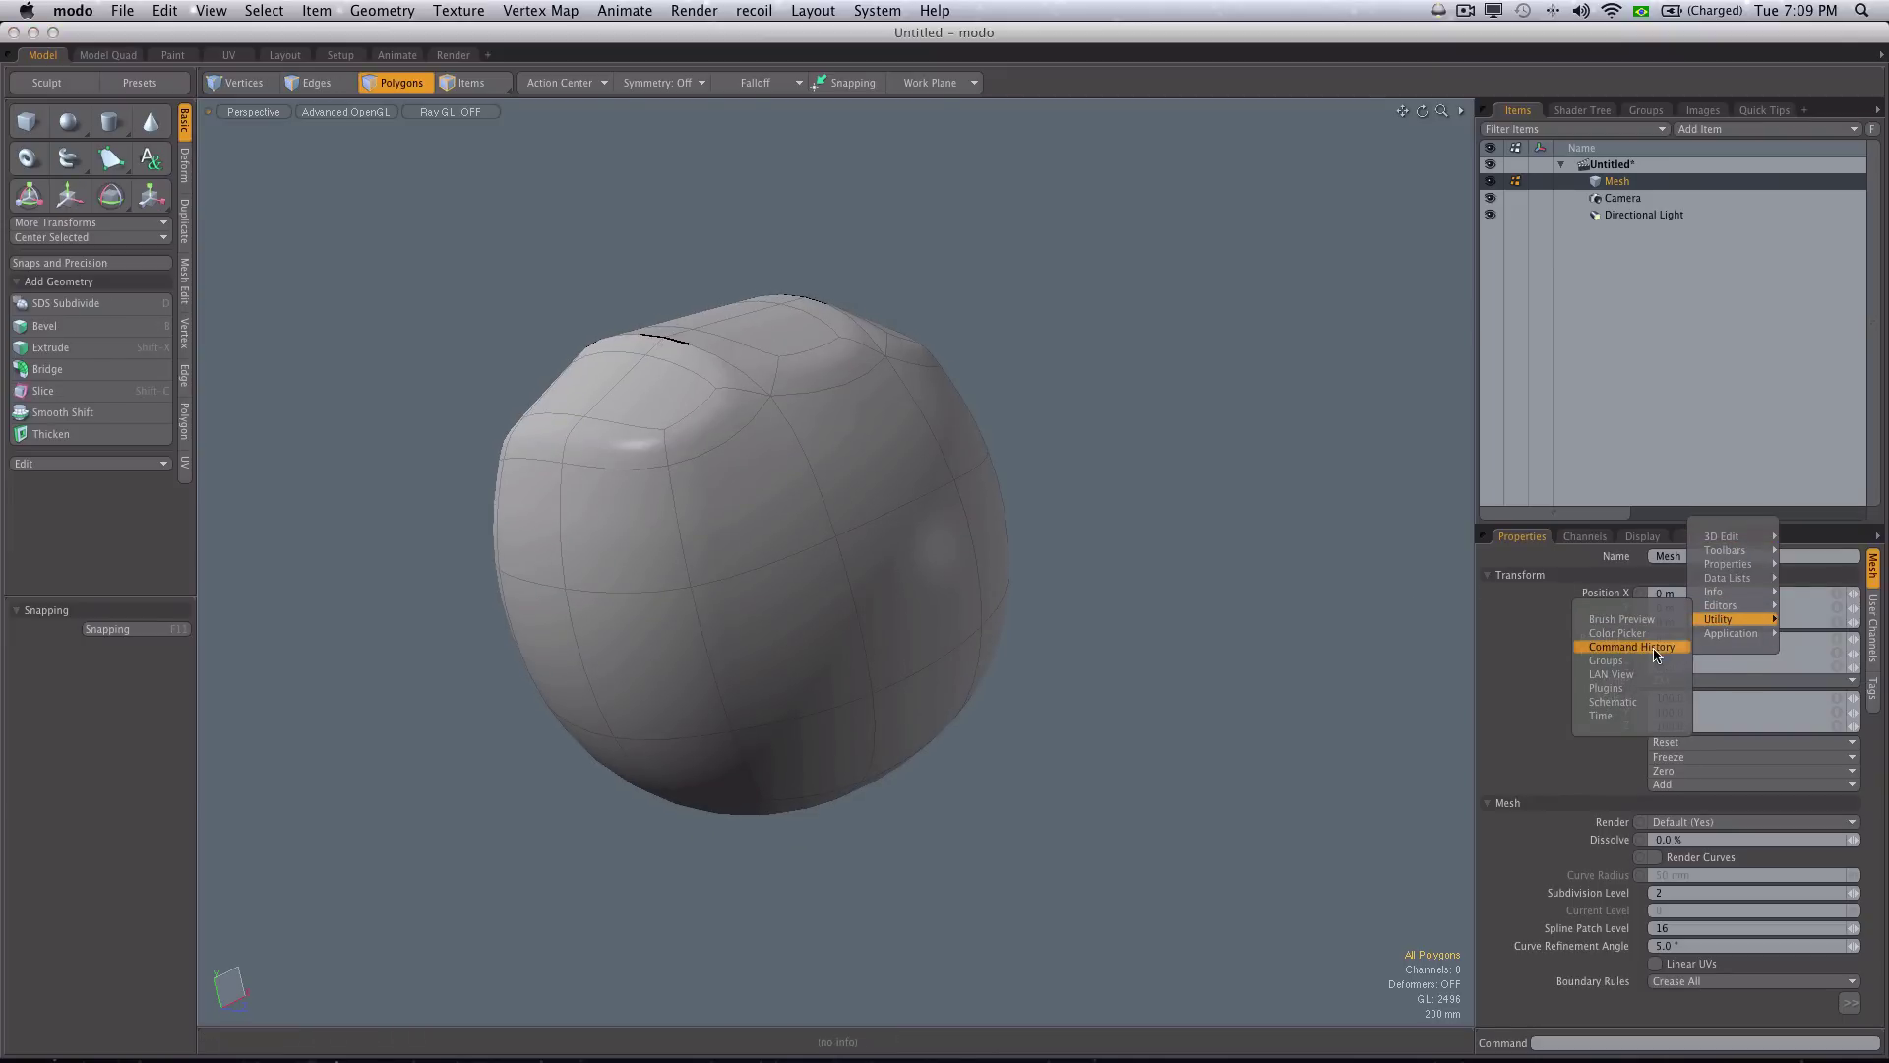
click(1655, 650)
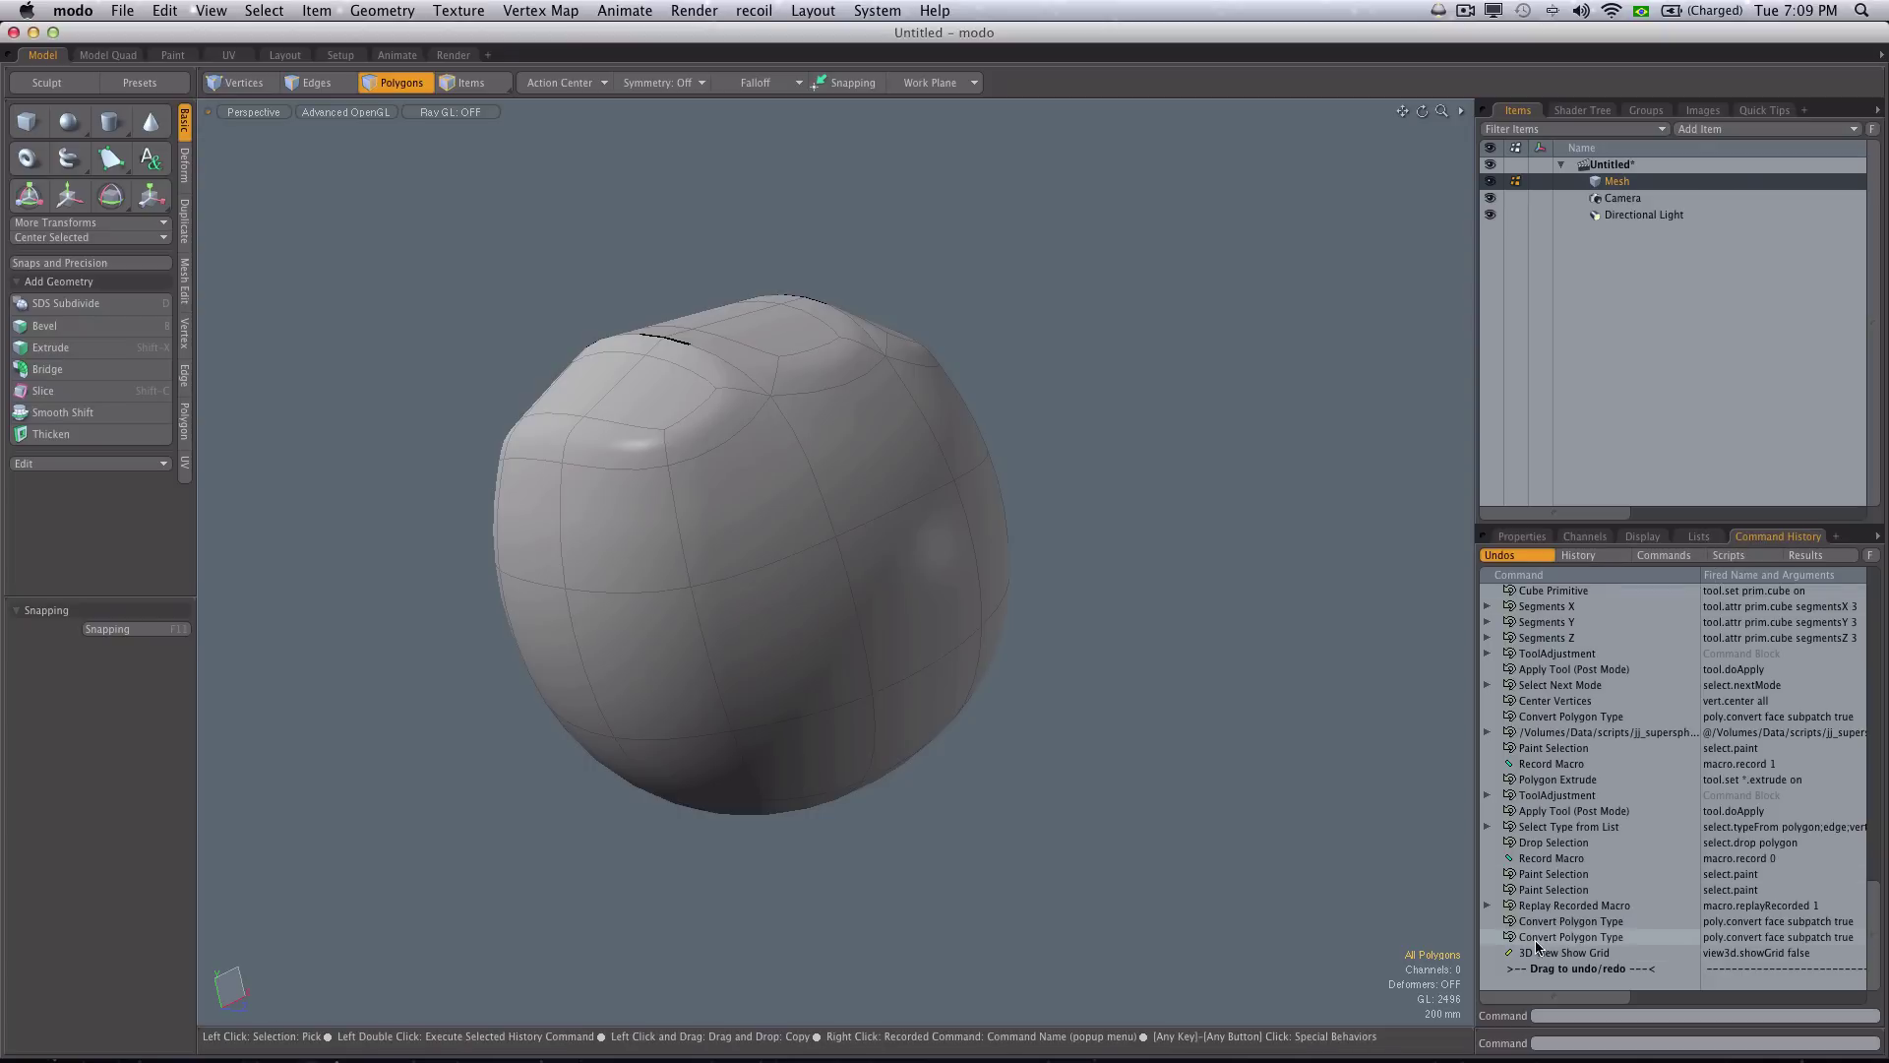
- Map the Replay Recorded Macro command from the history to the Ctrl-Esc shortcut, applying anywhere
click(1551, 907)
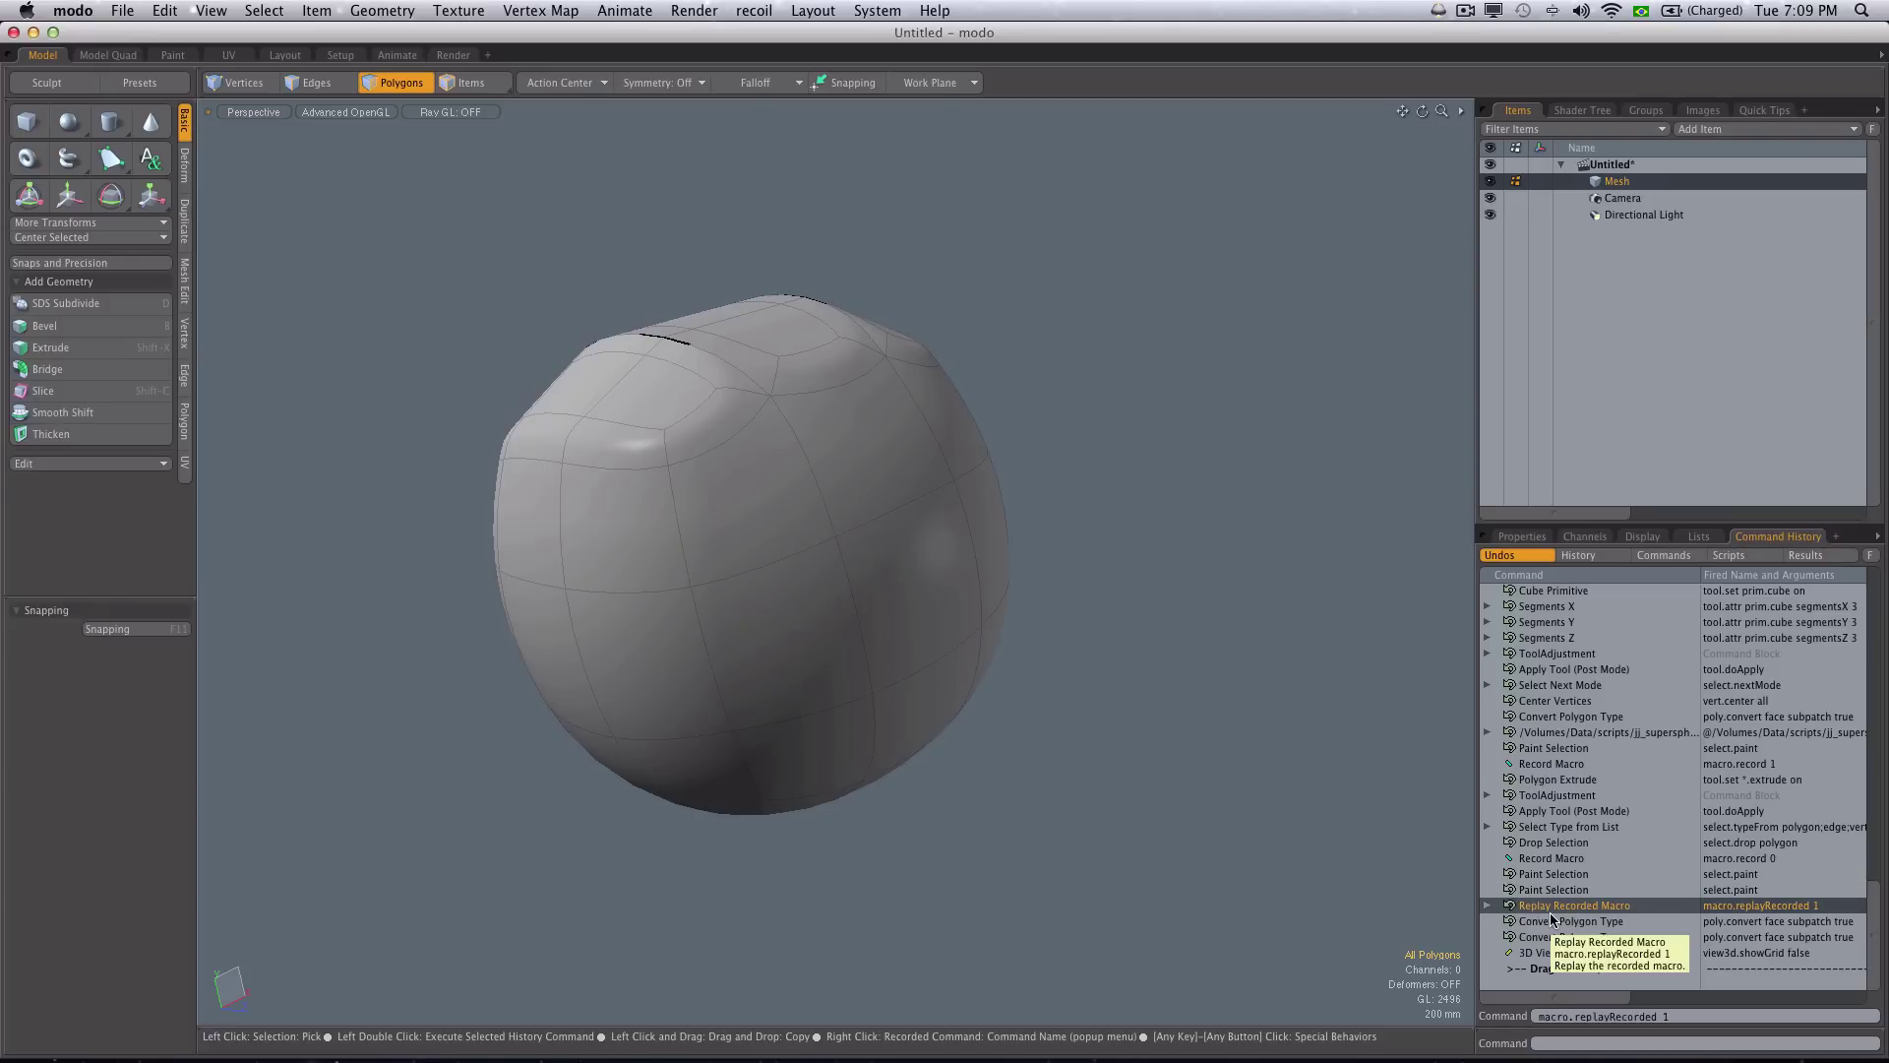
right_click(1555, 907)
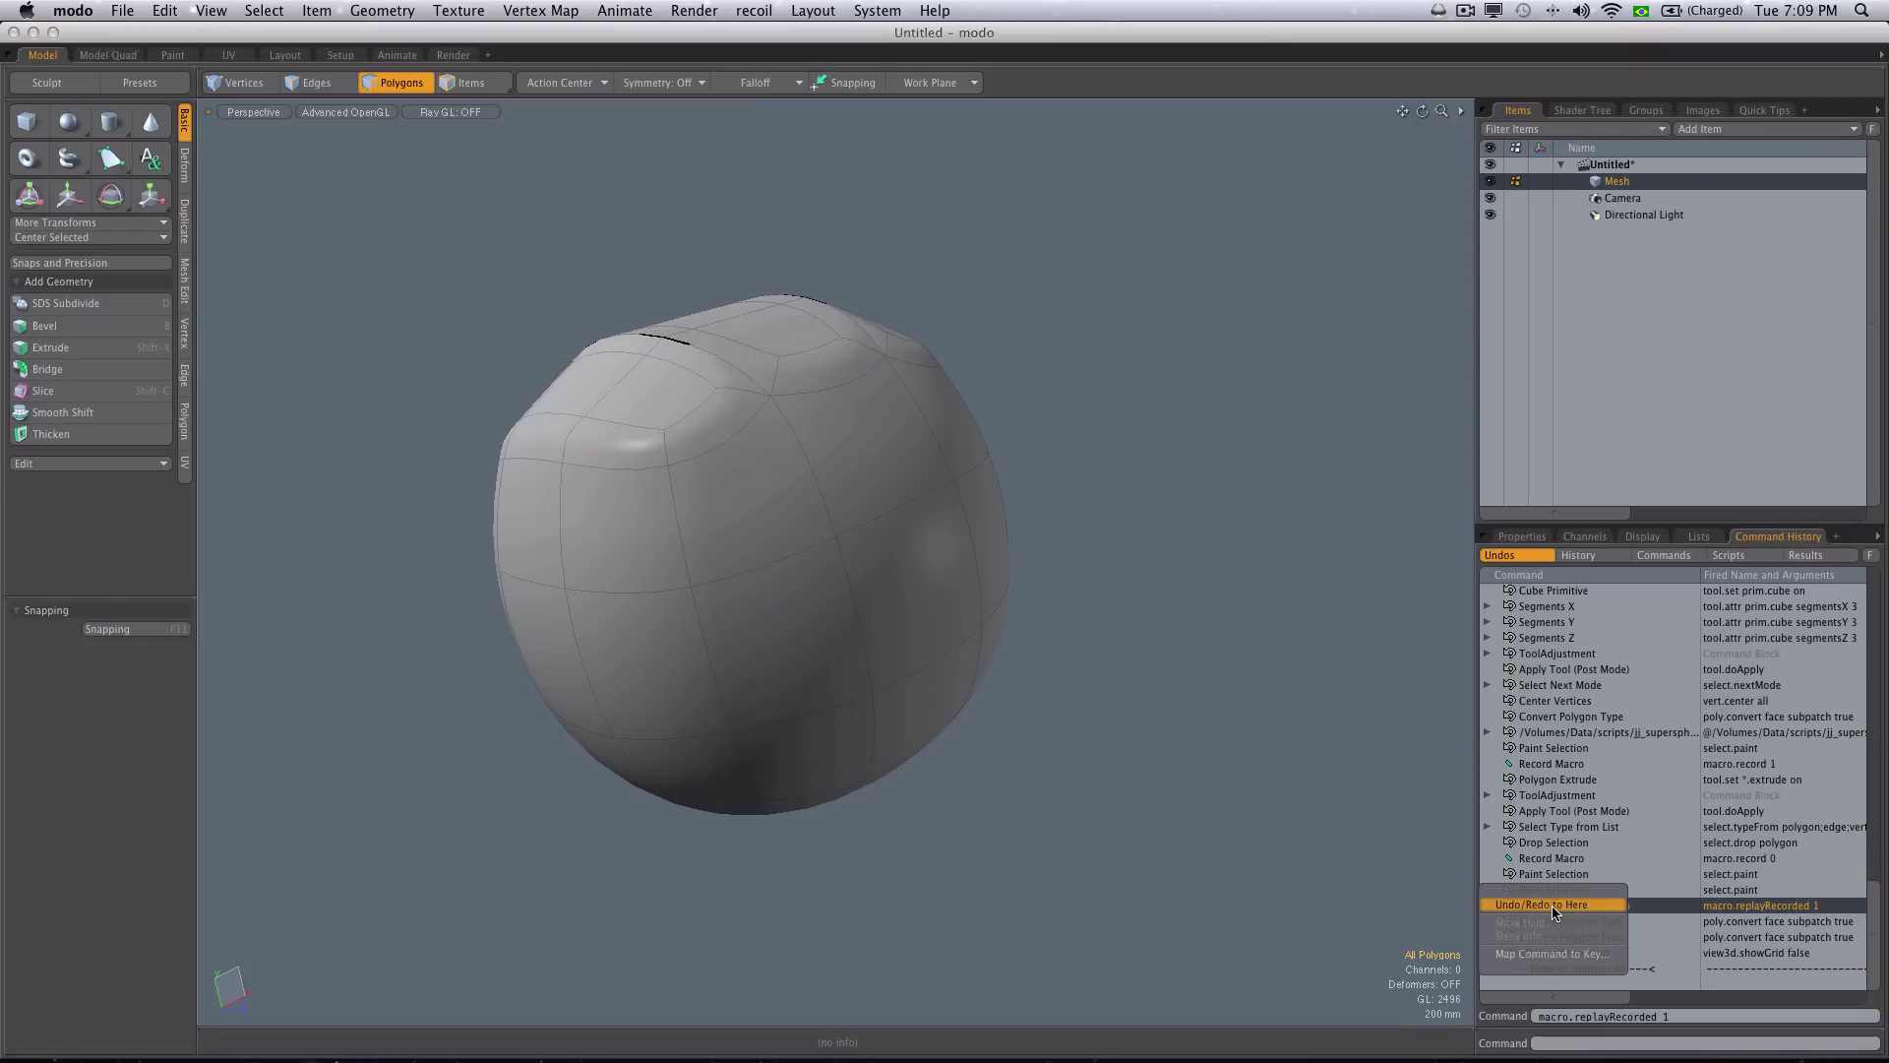
click(1540, 955)
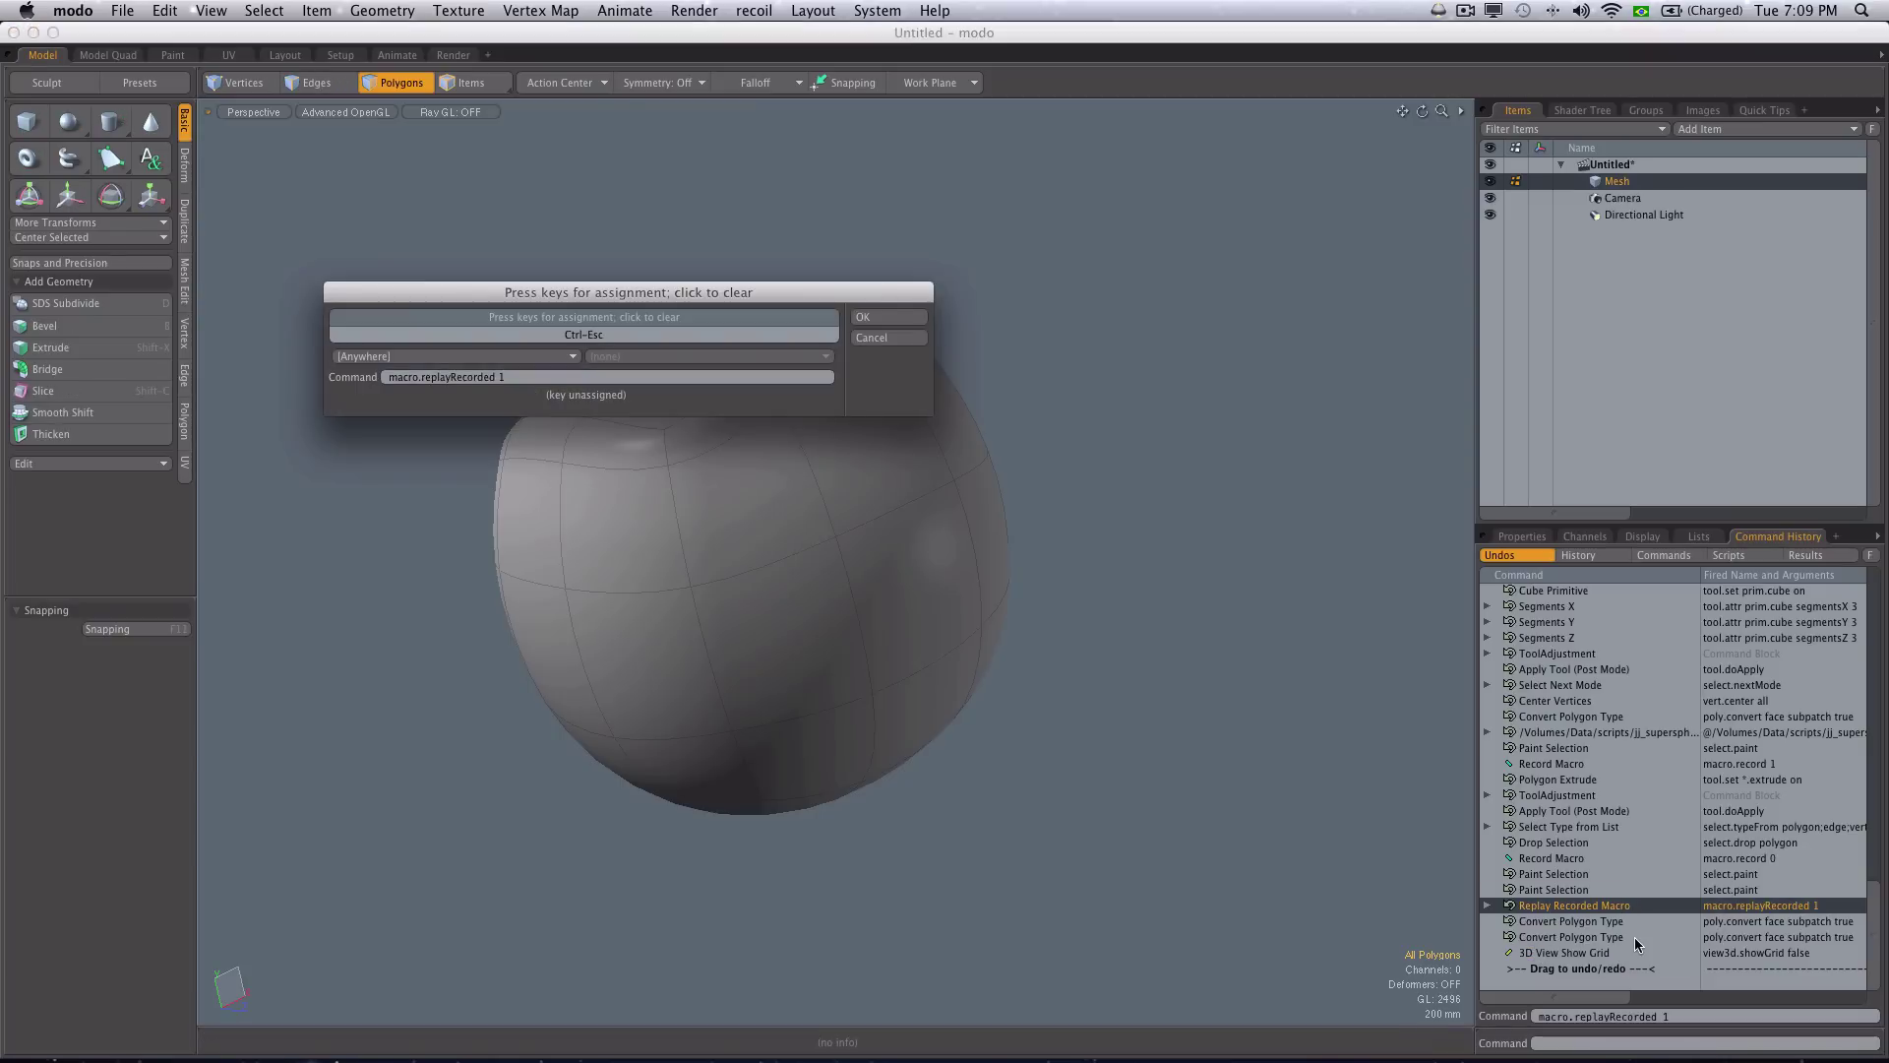
click(862, 319)
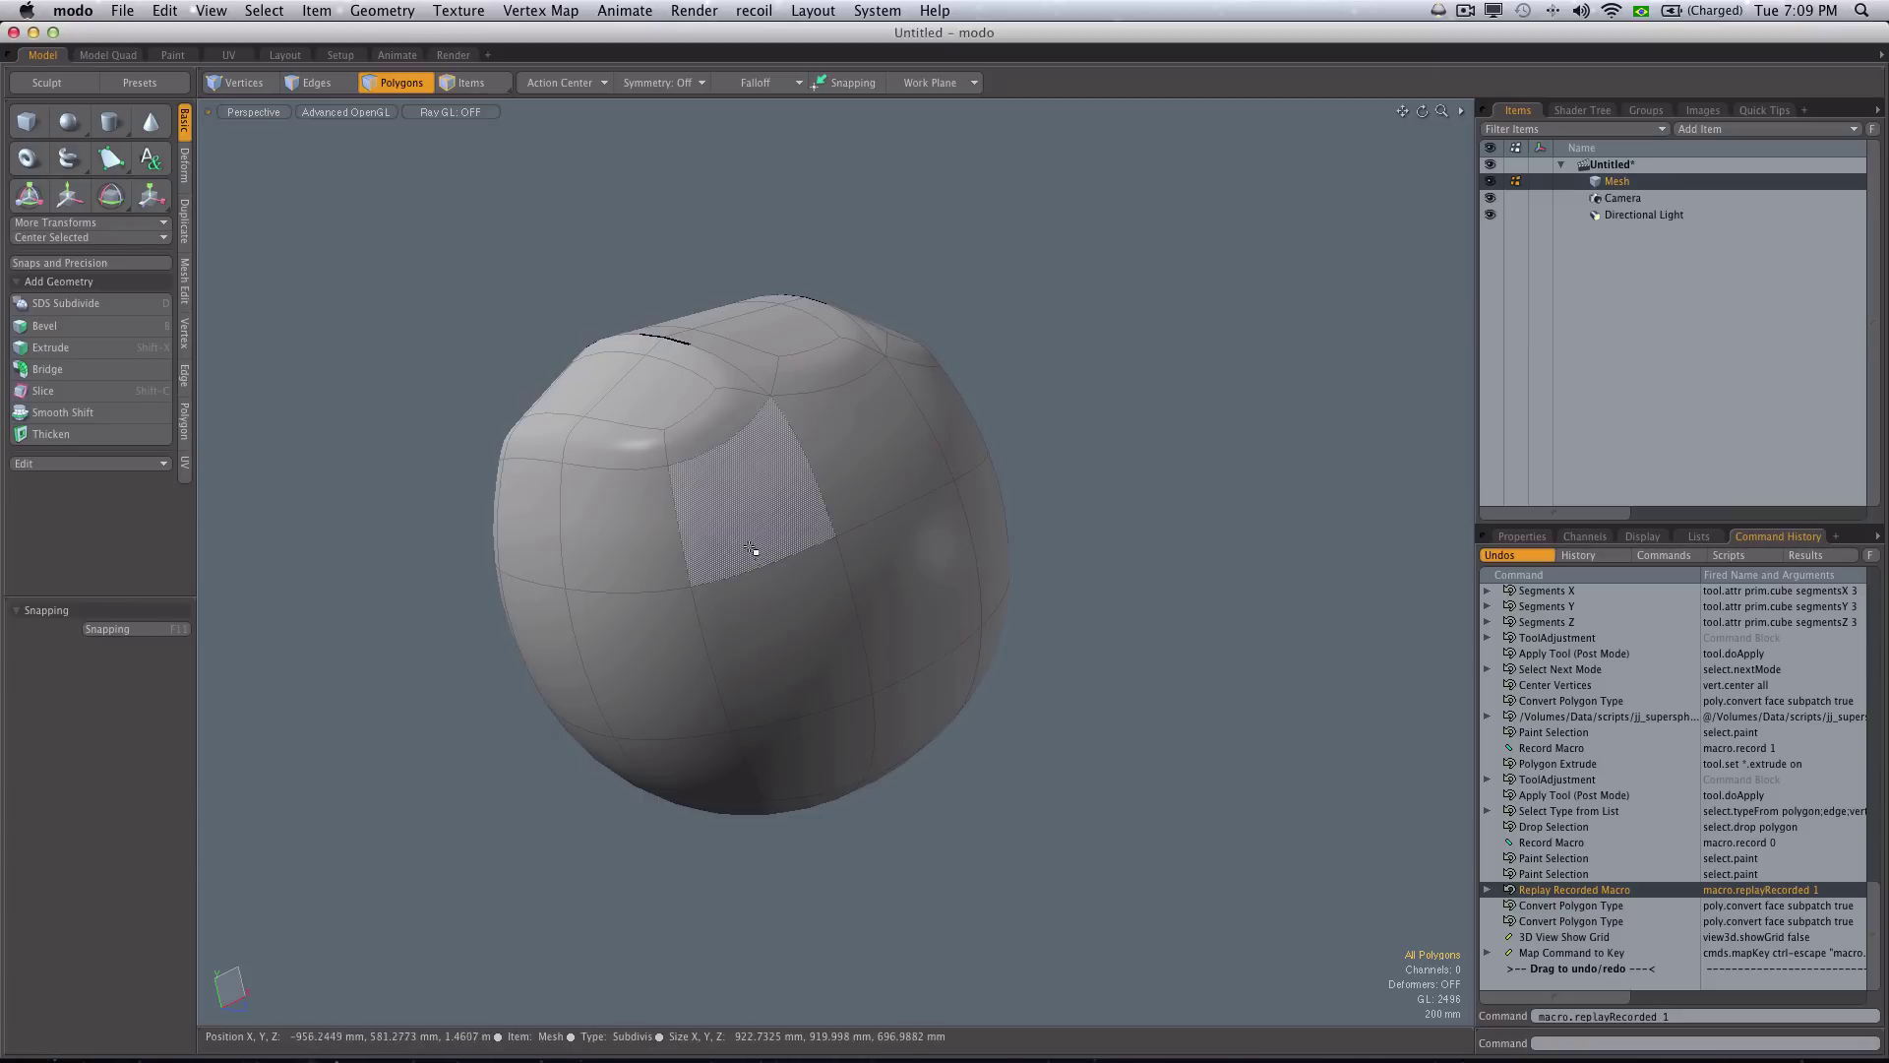
drag(750, 512, 929, 415)
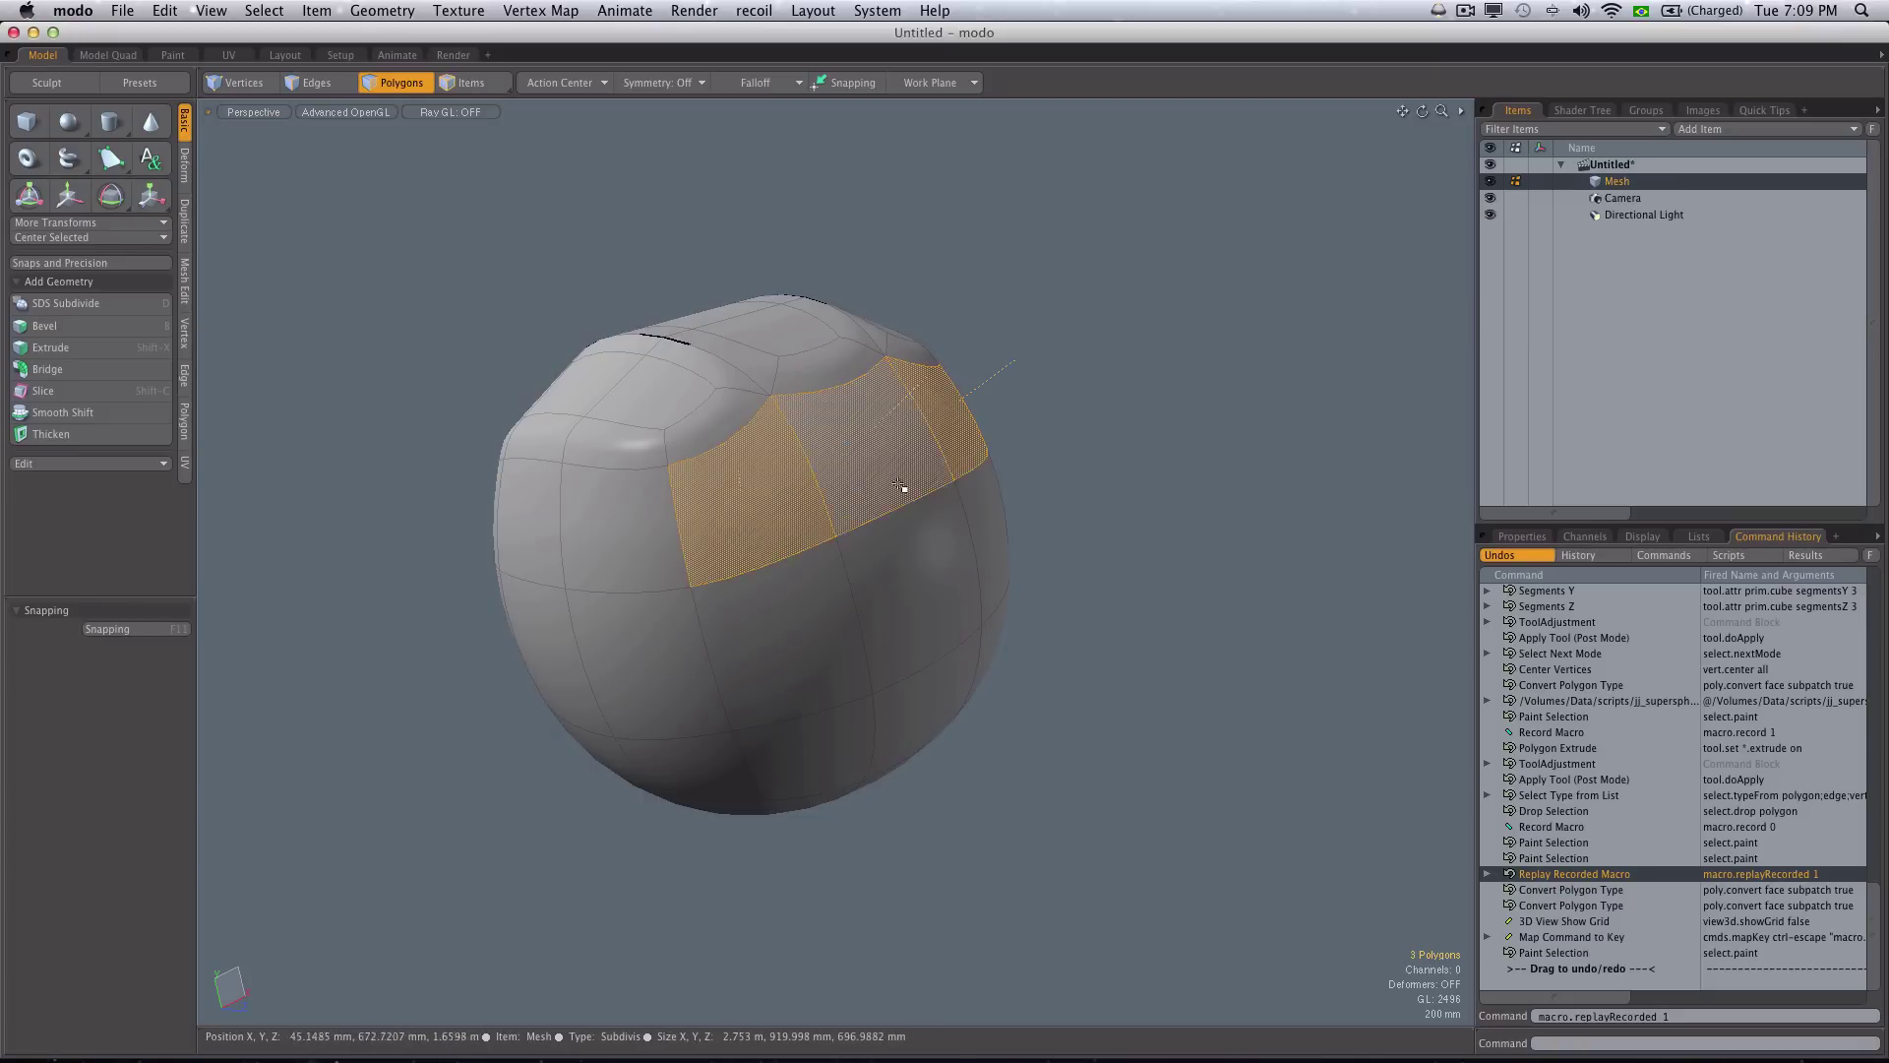
alt+drag(913, 557, 856, 530)
shift+drag(742, 750, 940, 626)
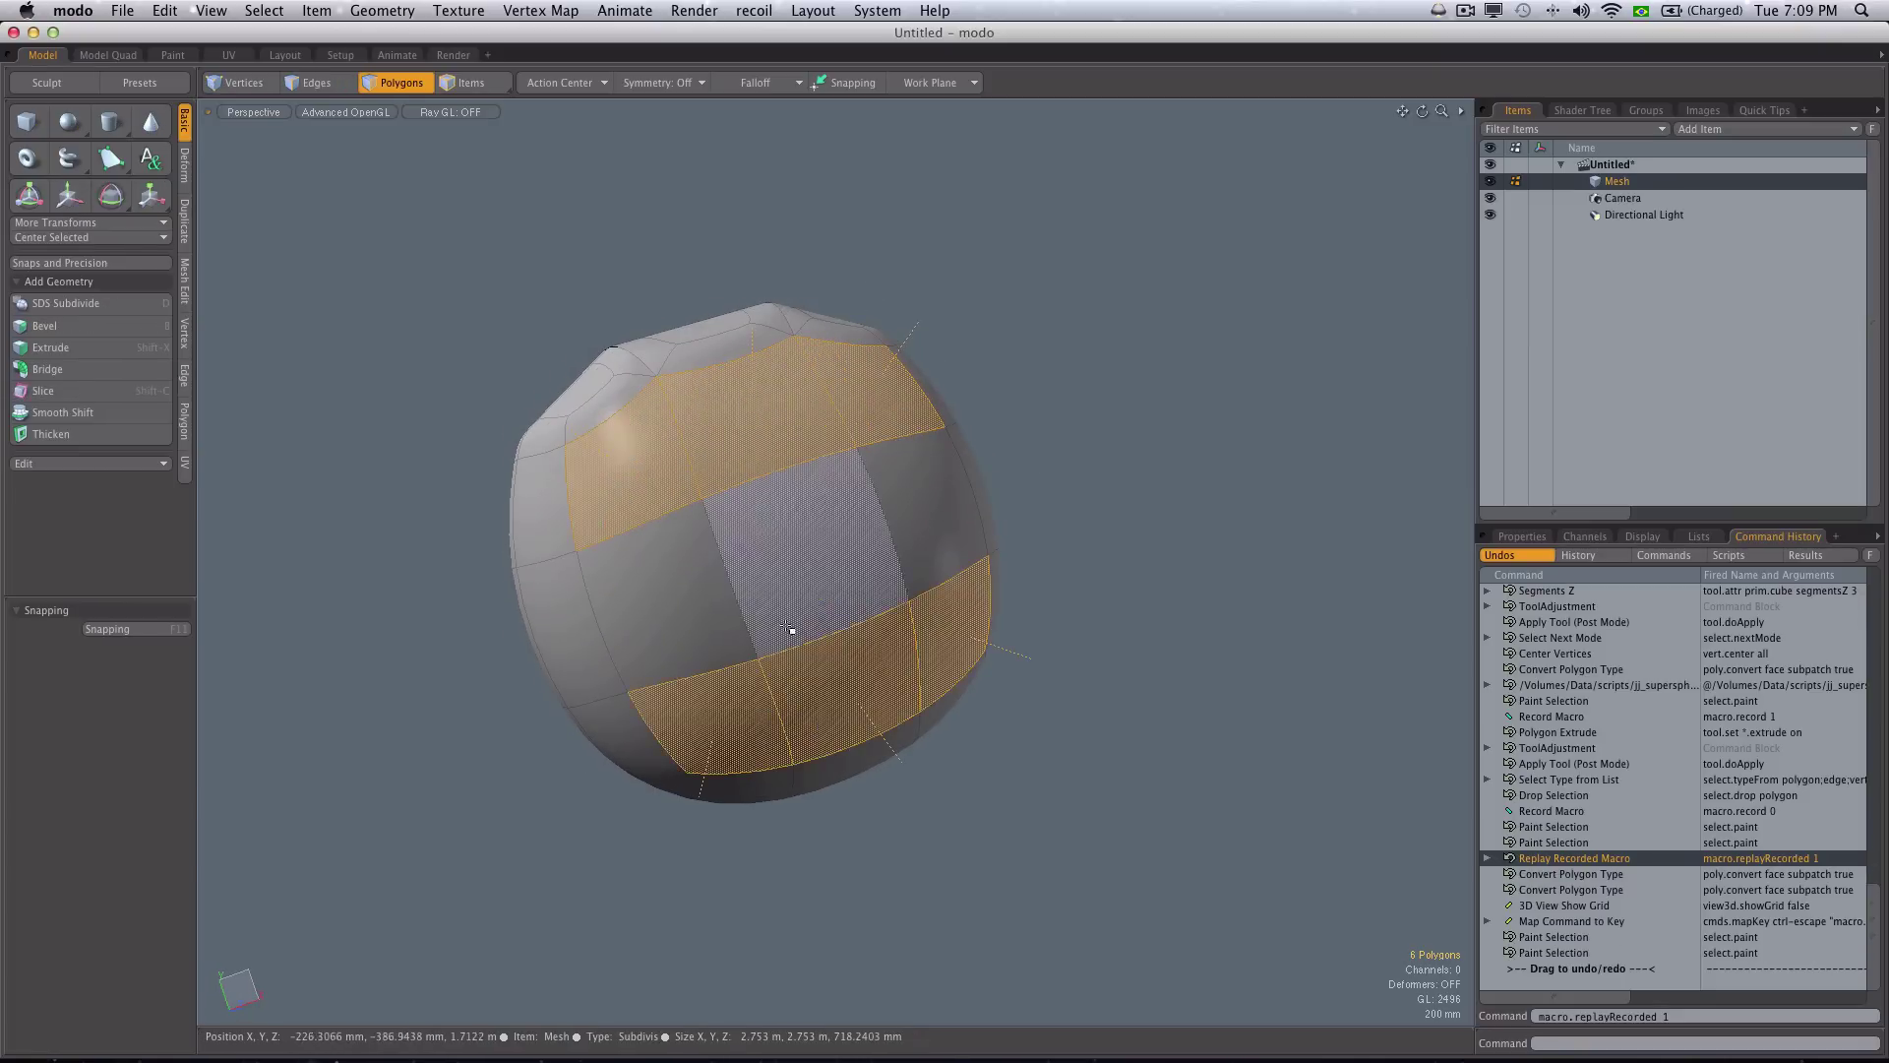
mouse_move(788, 628)
alt+mouse_down()
mouse_move(767, 475)
mouse_move(1062, 482)
alt+mouse_up()
drag(797, 748, 1001, 764)
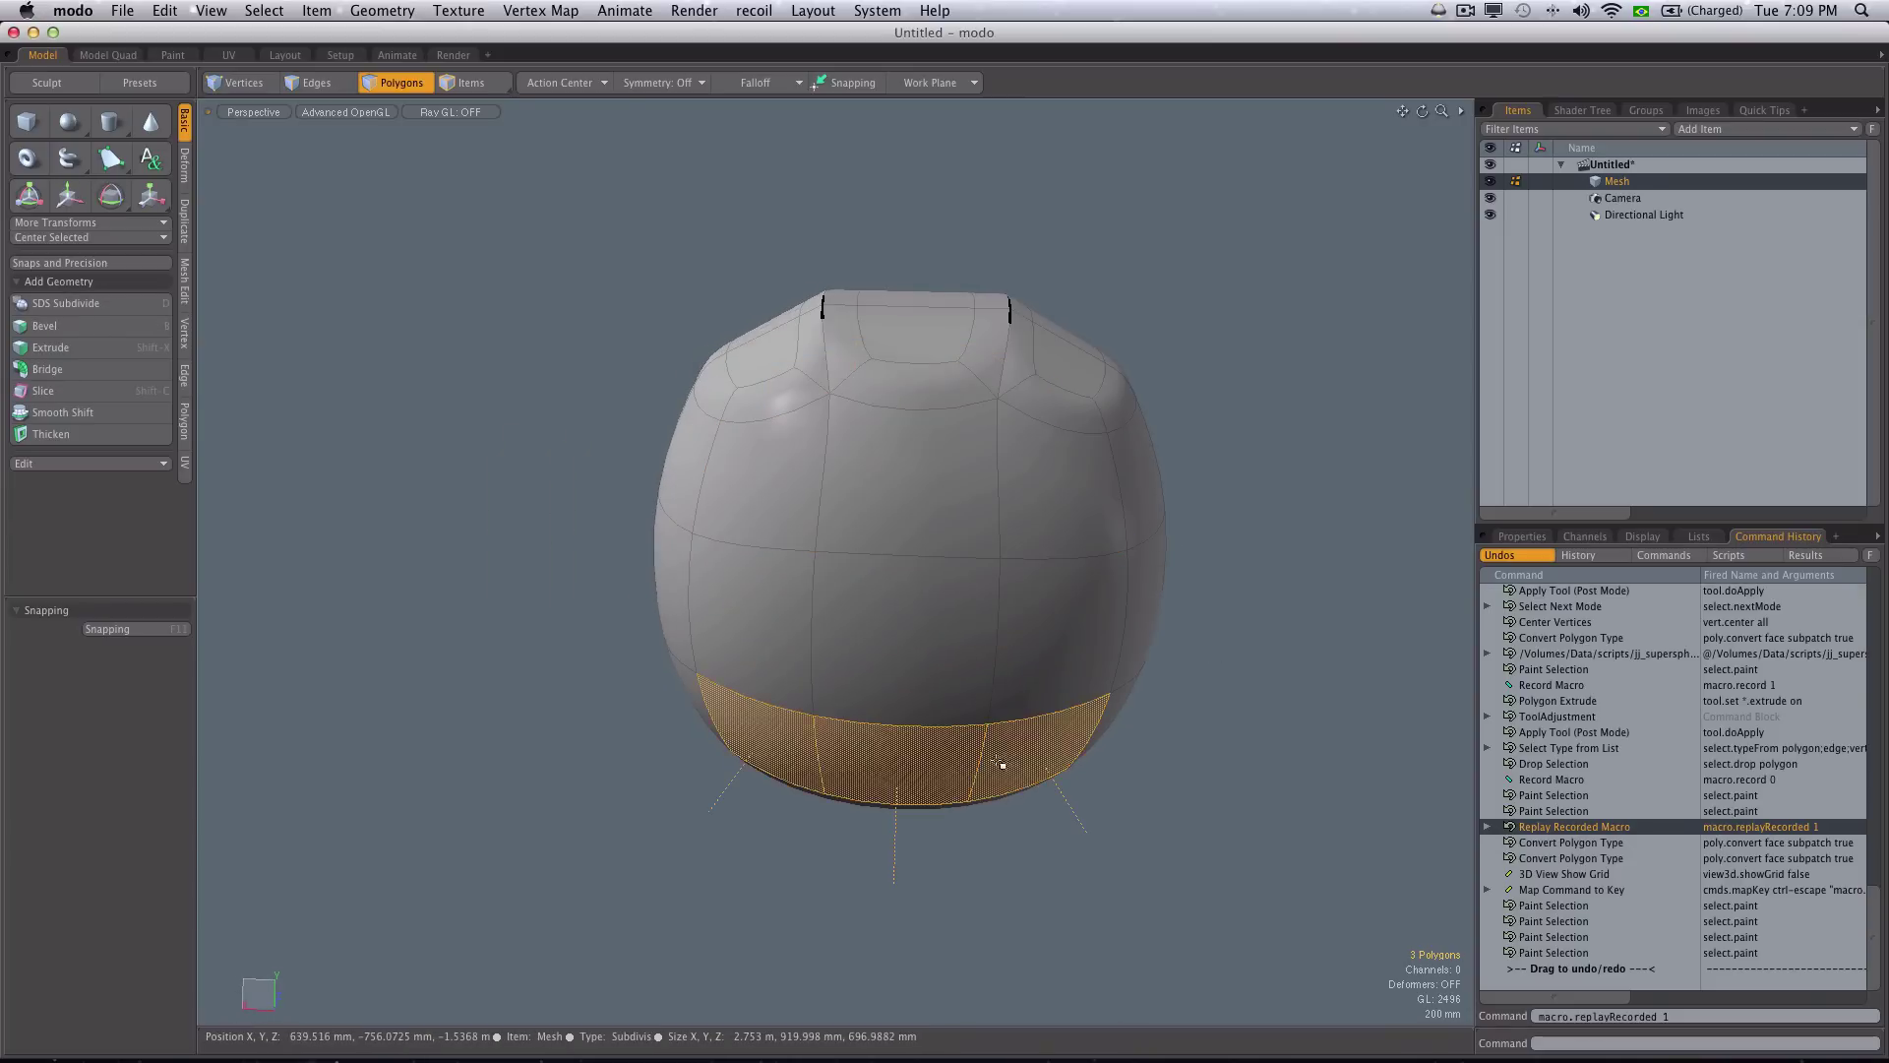
- Select the upper and lower strips on two opposite sides and the middle vertical strips on the other two, and replay the macro
drag(773, 472, 1001, 510)
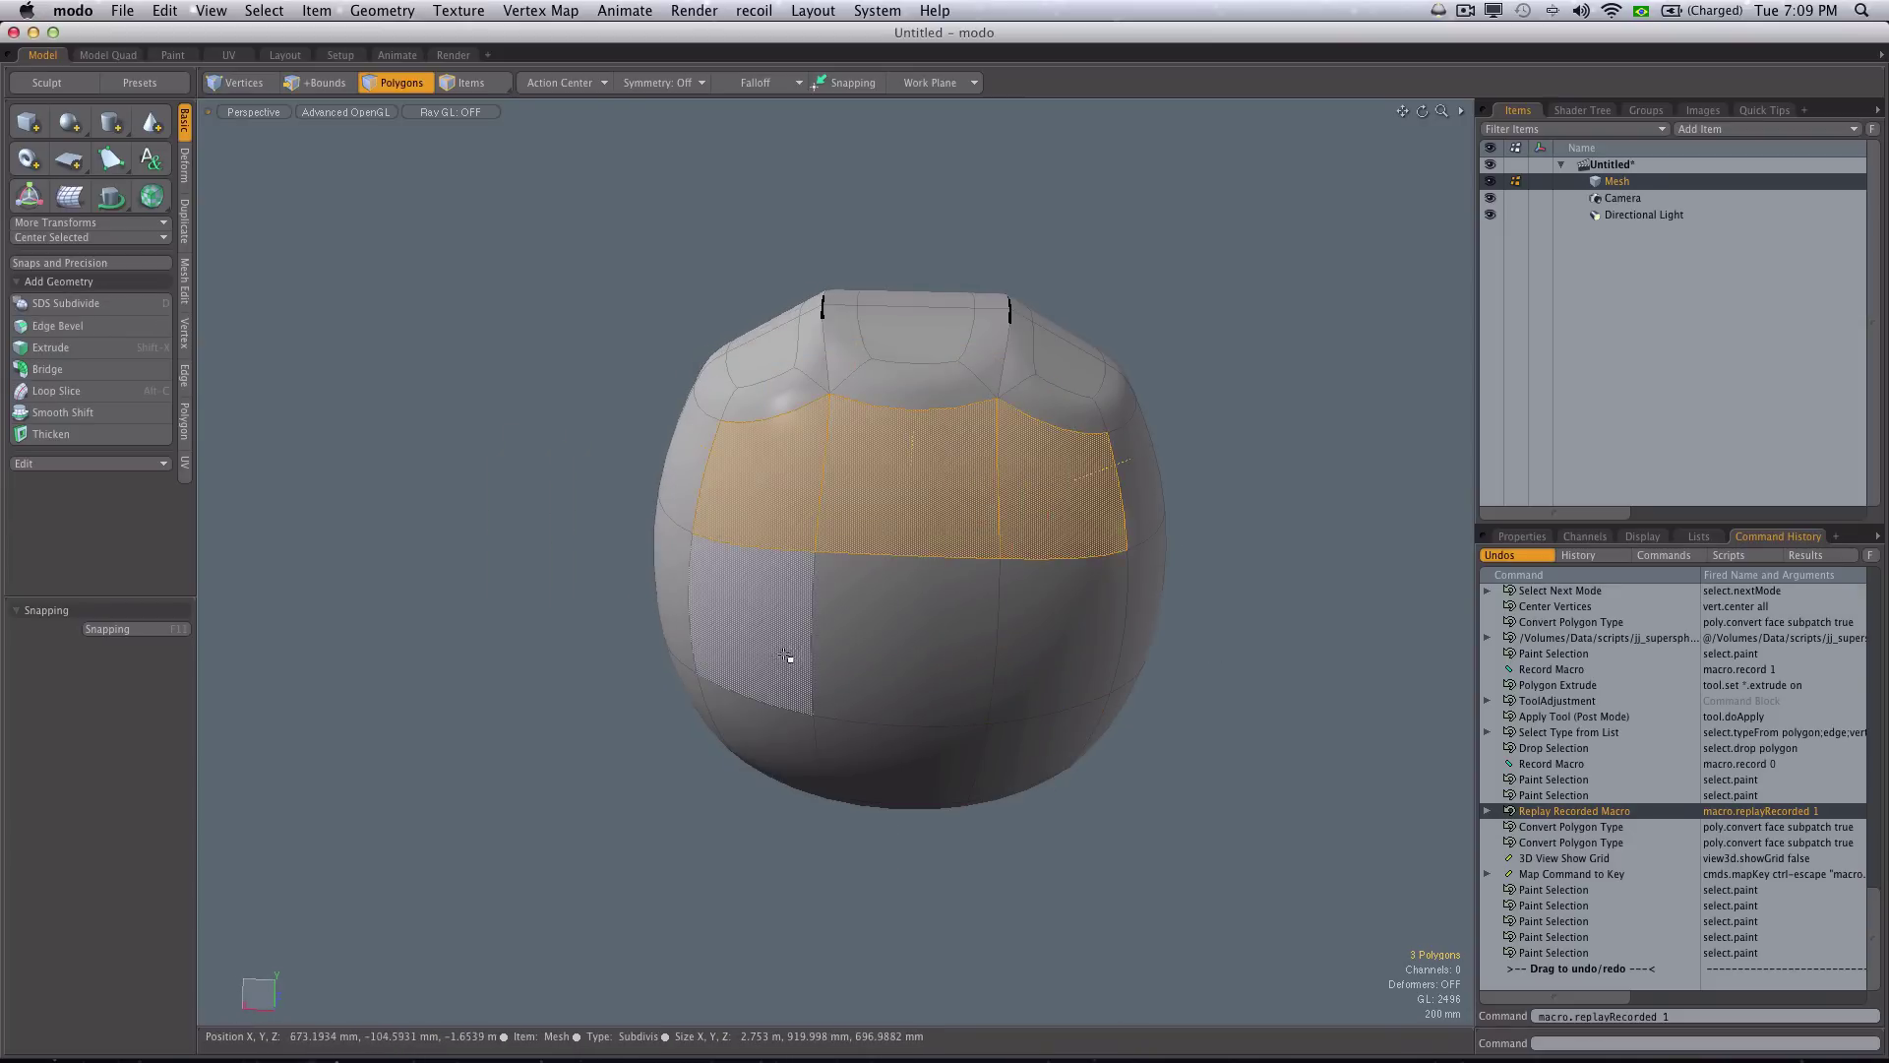
mouse_move(780, 738)
shift+mouse_down()
mouse_move(932, 772)
mouse_move(1012, 738)
shift+mouse_up()
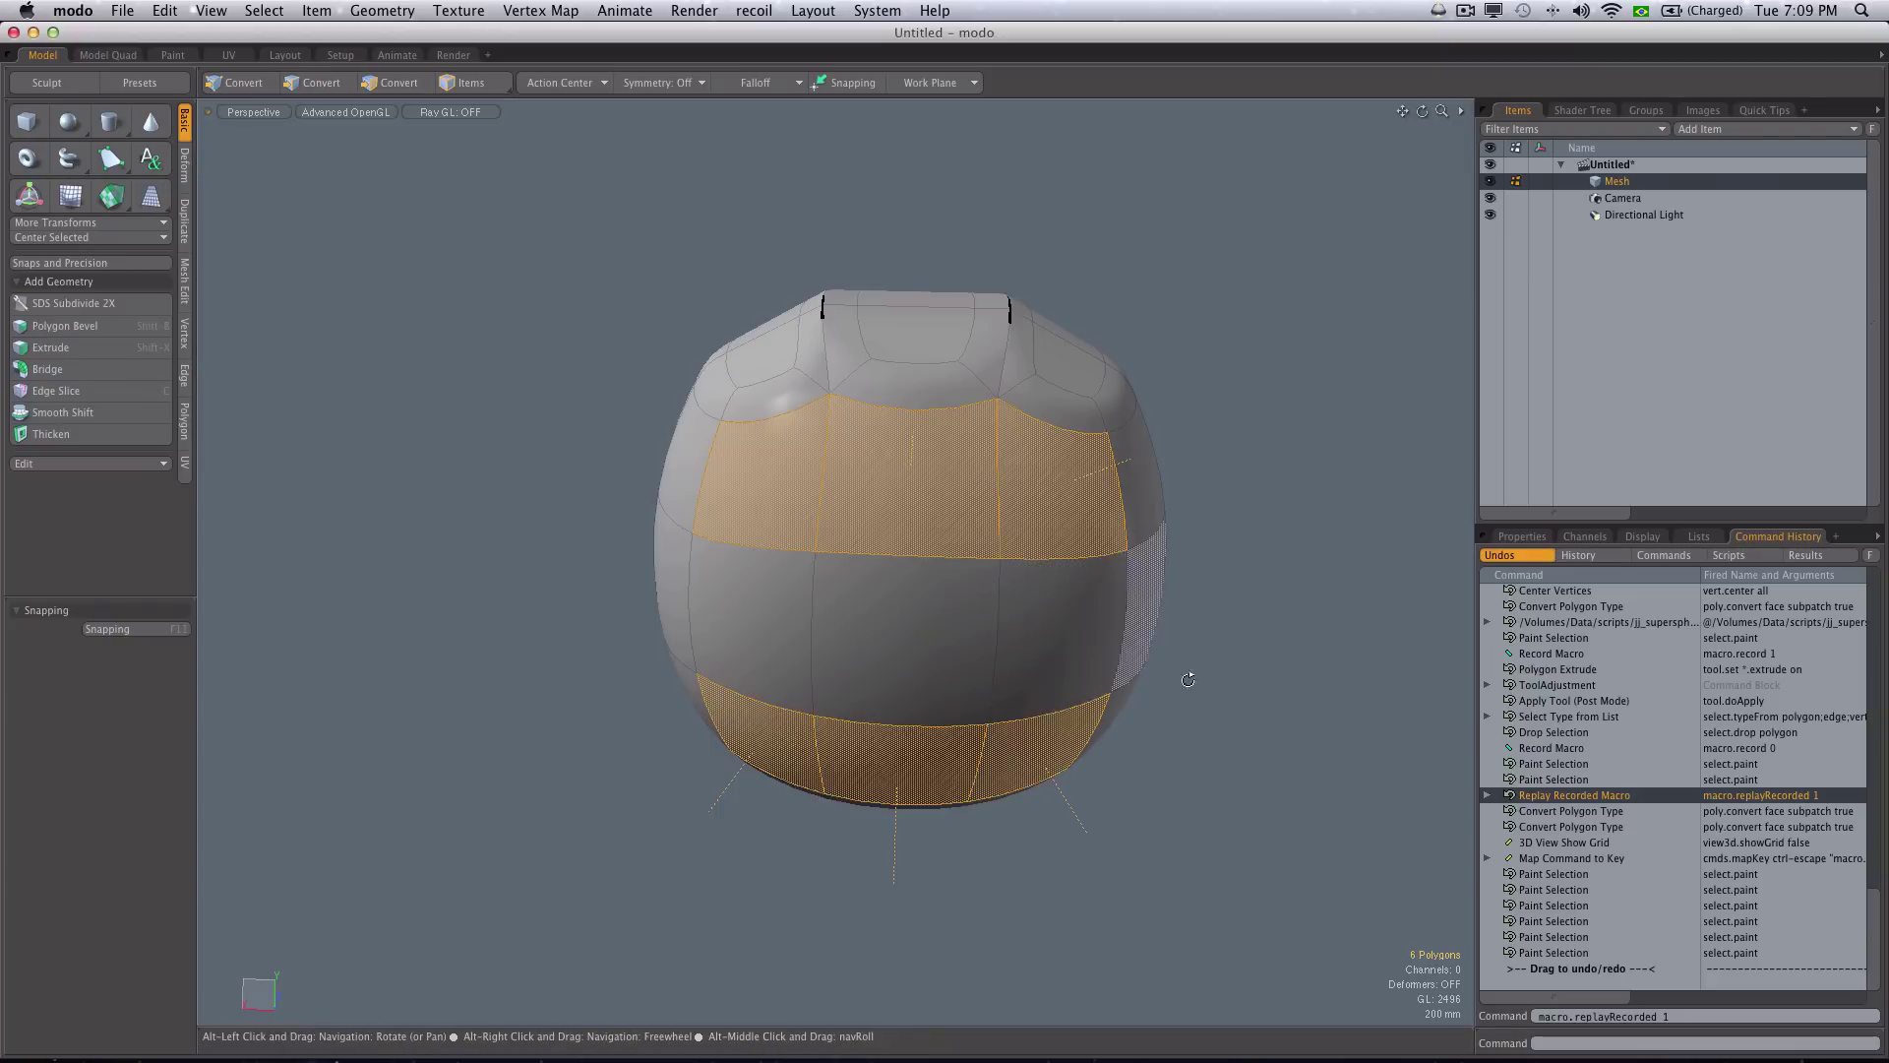
mouse_move(1188, 679)
alt+mouse_down()
mouse_move(623, 780)
mouse_move(751, 455)
mouse_move(979, 448)
alt+mouse_up()
mouse_move(688, 753)
shift+mouse_down()
mouse_move(930, 691)
mouse_move(1033, 328)
mouse_move(1089, 328)
mouse_move(827, 590)
shift+mouse_up()
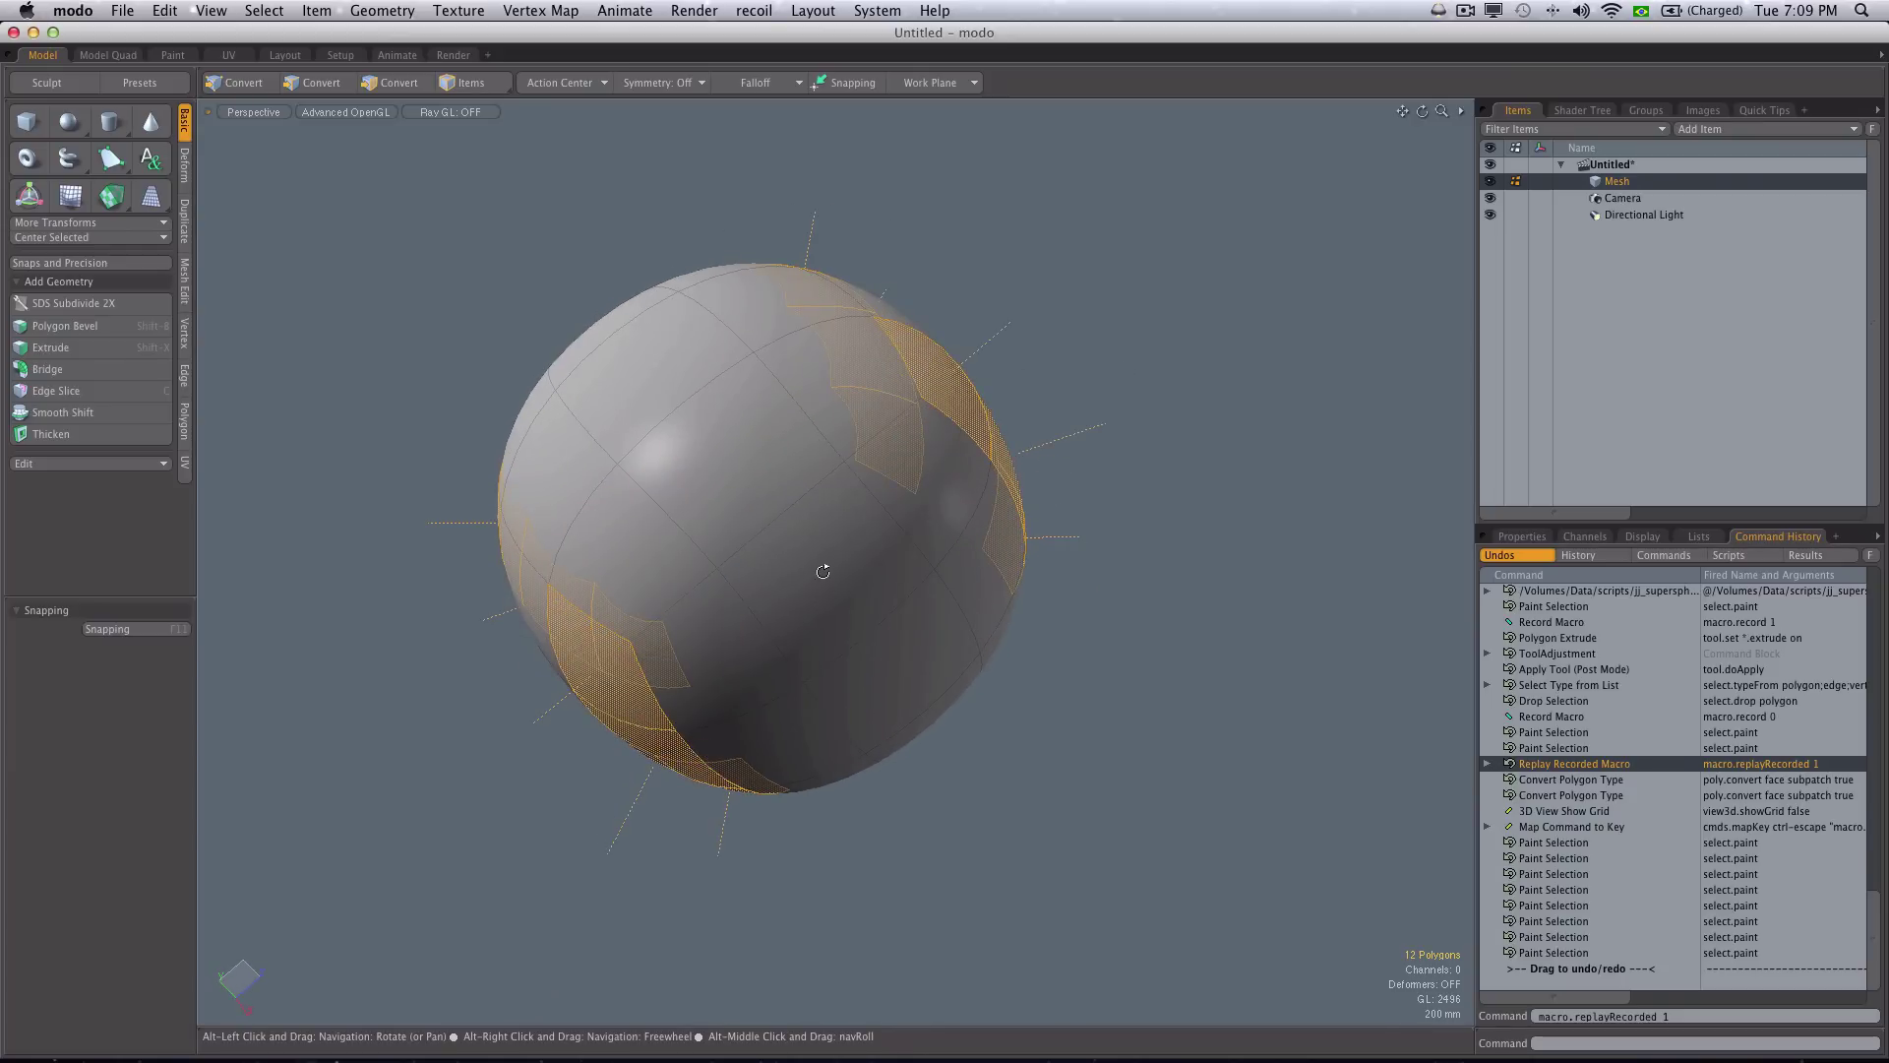
alt+drag(708, 393, 912, 652)
mouse_move(685, 476)
shift+mouse_down()
mouse_move(890, 705)
mouse_move(856, 590)
mouse_move(996, 574)
mouse_move(843, 421)
mouse_move(813, 649)
shift+mouse_up()
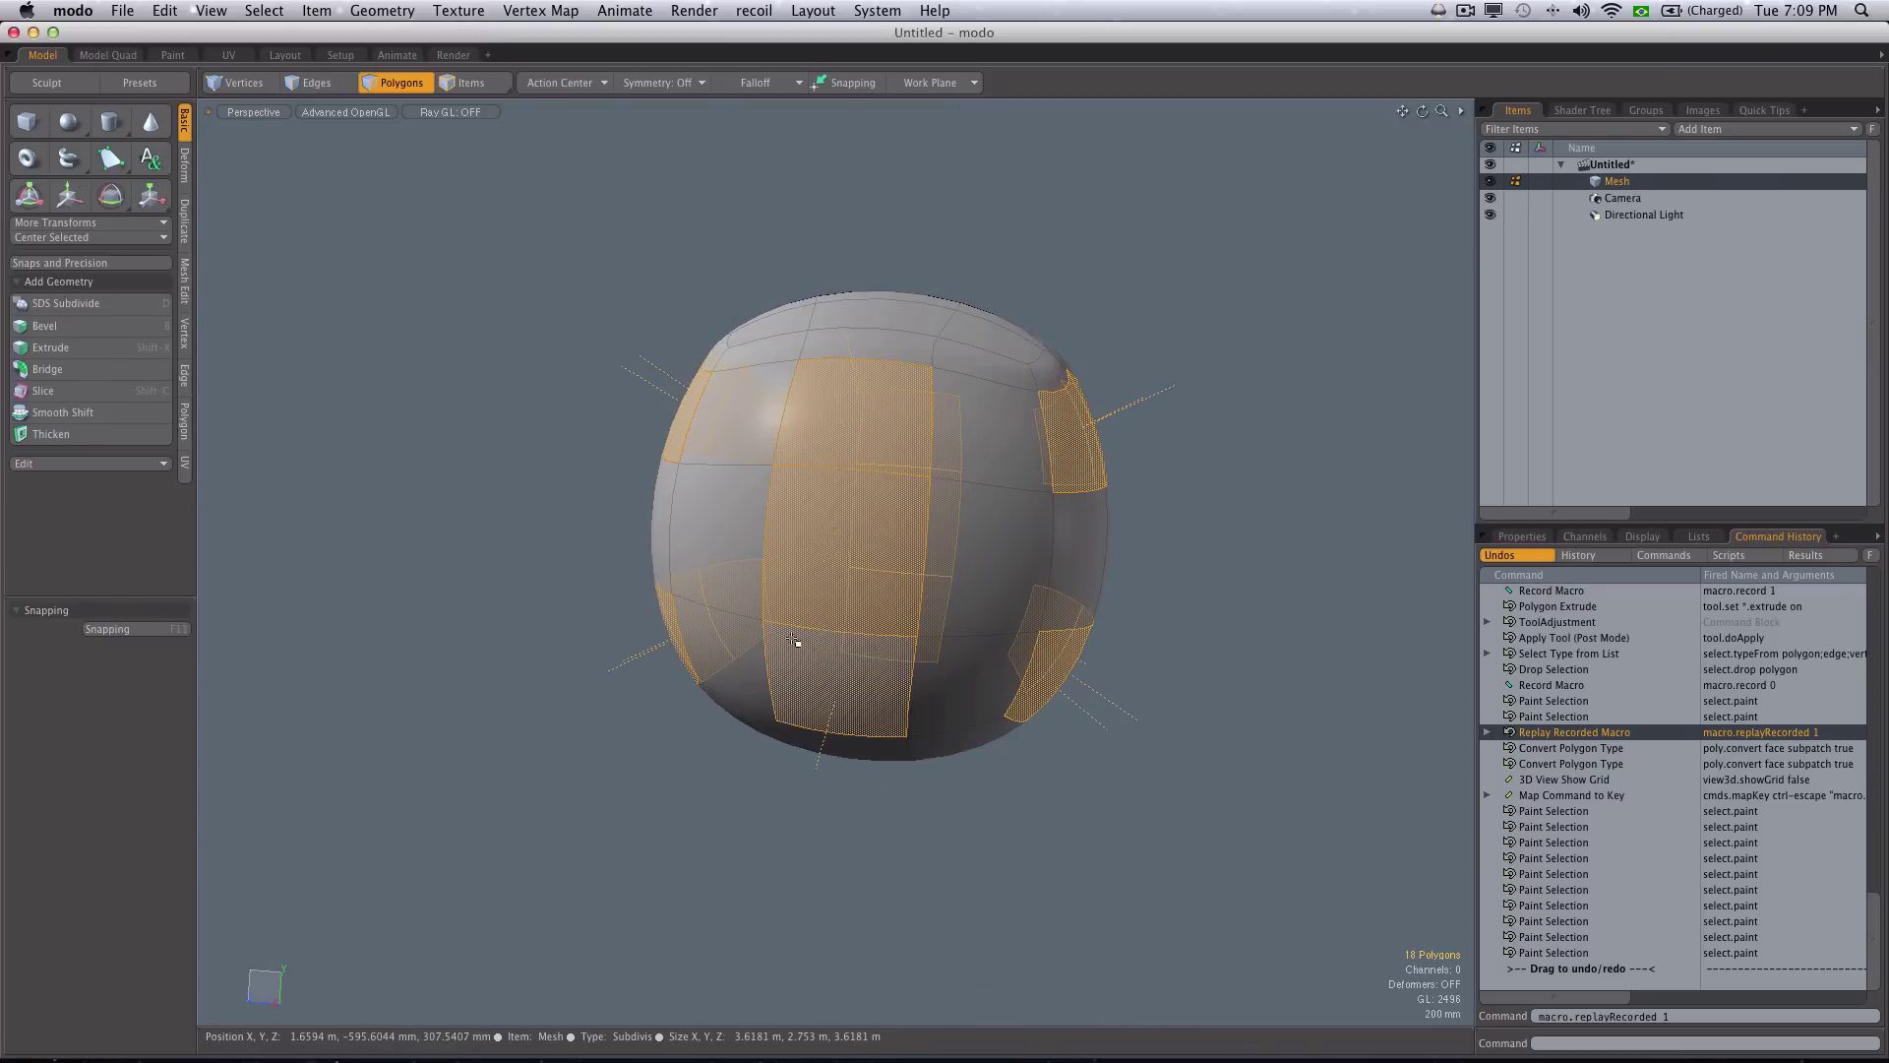
key(ctrl+Escape)
- Select the outer vertical strips flanking the raised middle strip on the two opposite sides, and replay the extrude macro
shift+drag(718, 400, 728, 689)
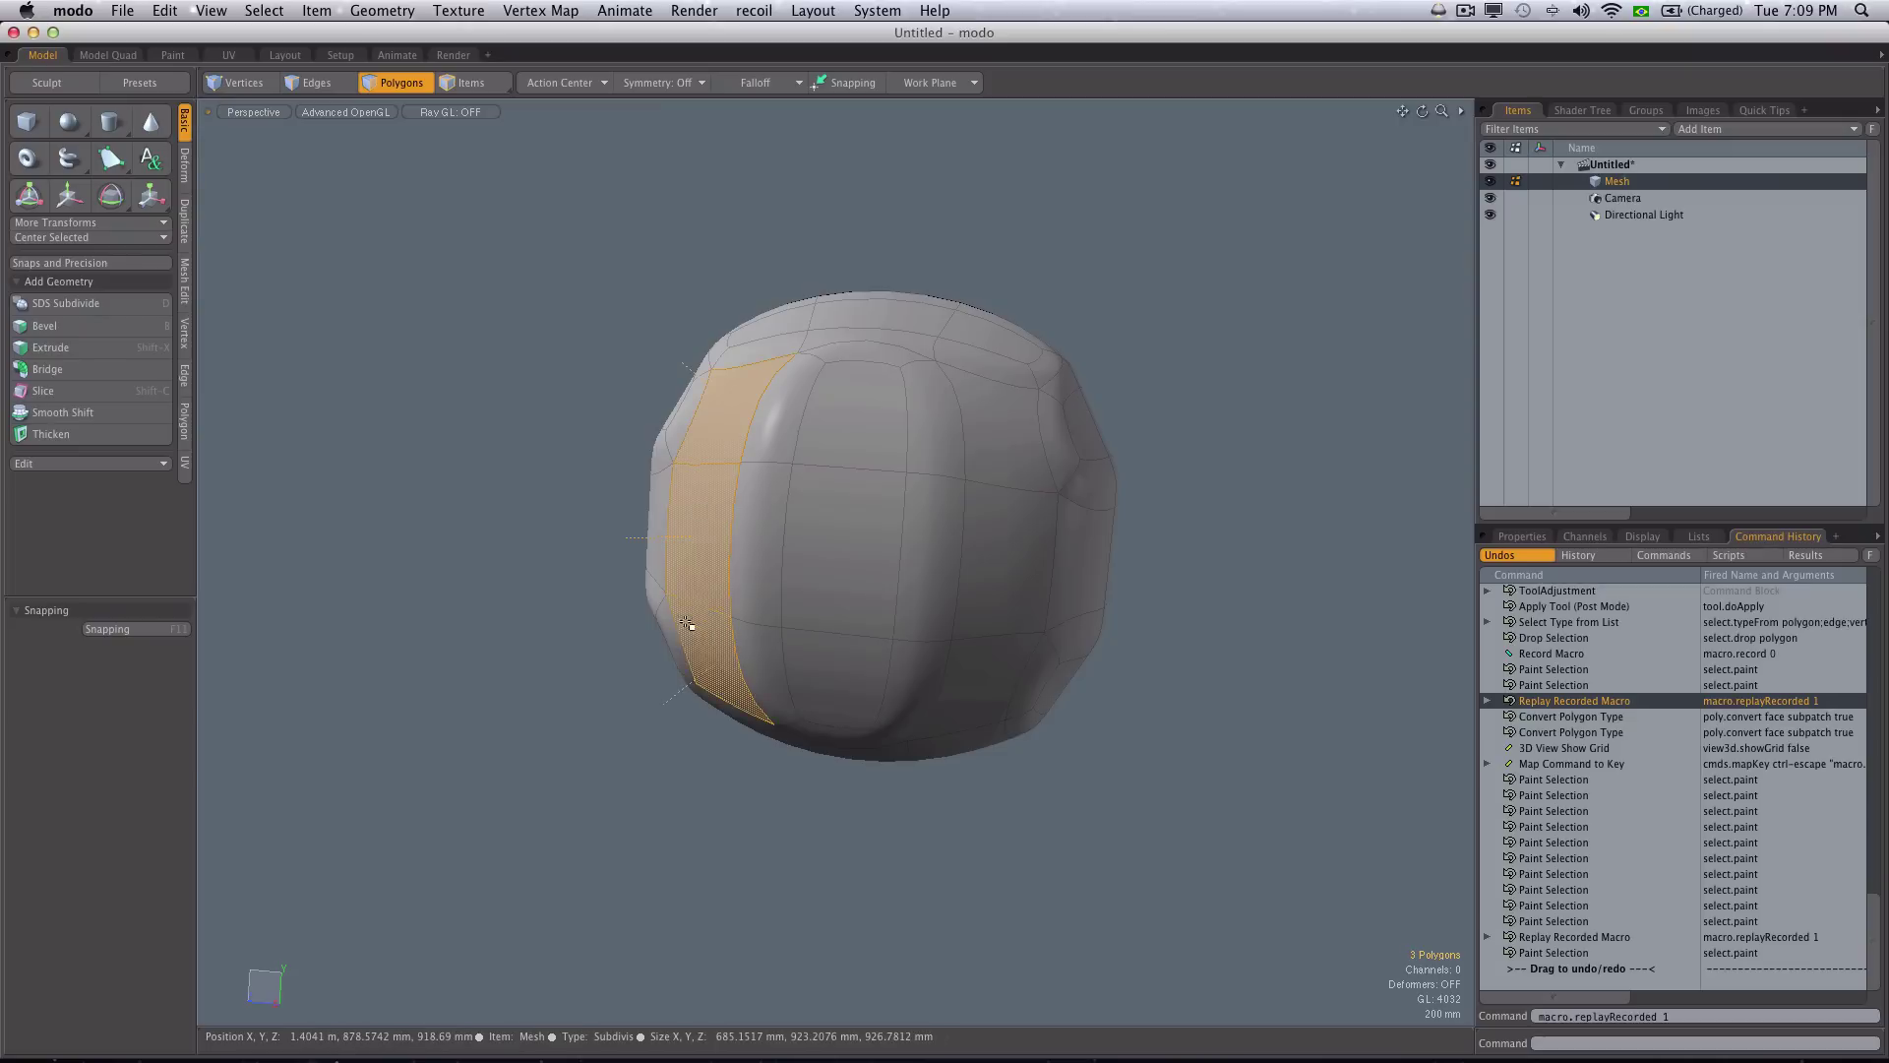
mouse_move(970, 455)
shift+mouse_down()
mouse_move(994, 591)
mouse_move(974, 637)
shift+mouse_up()
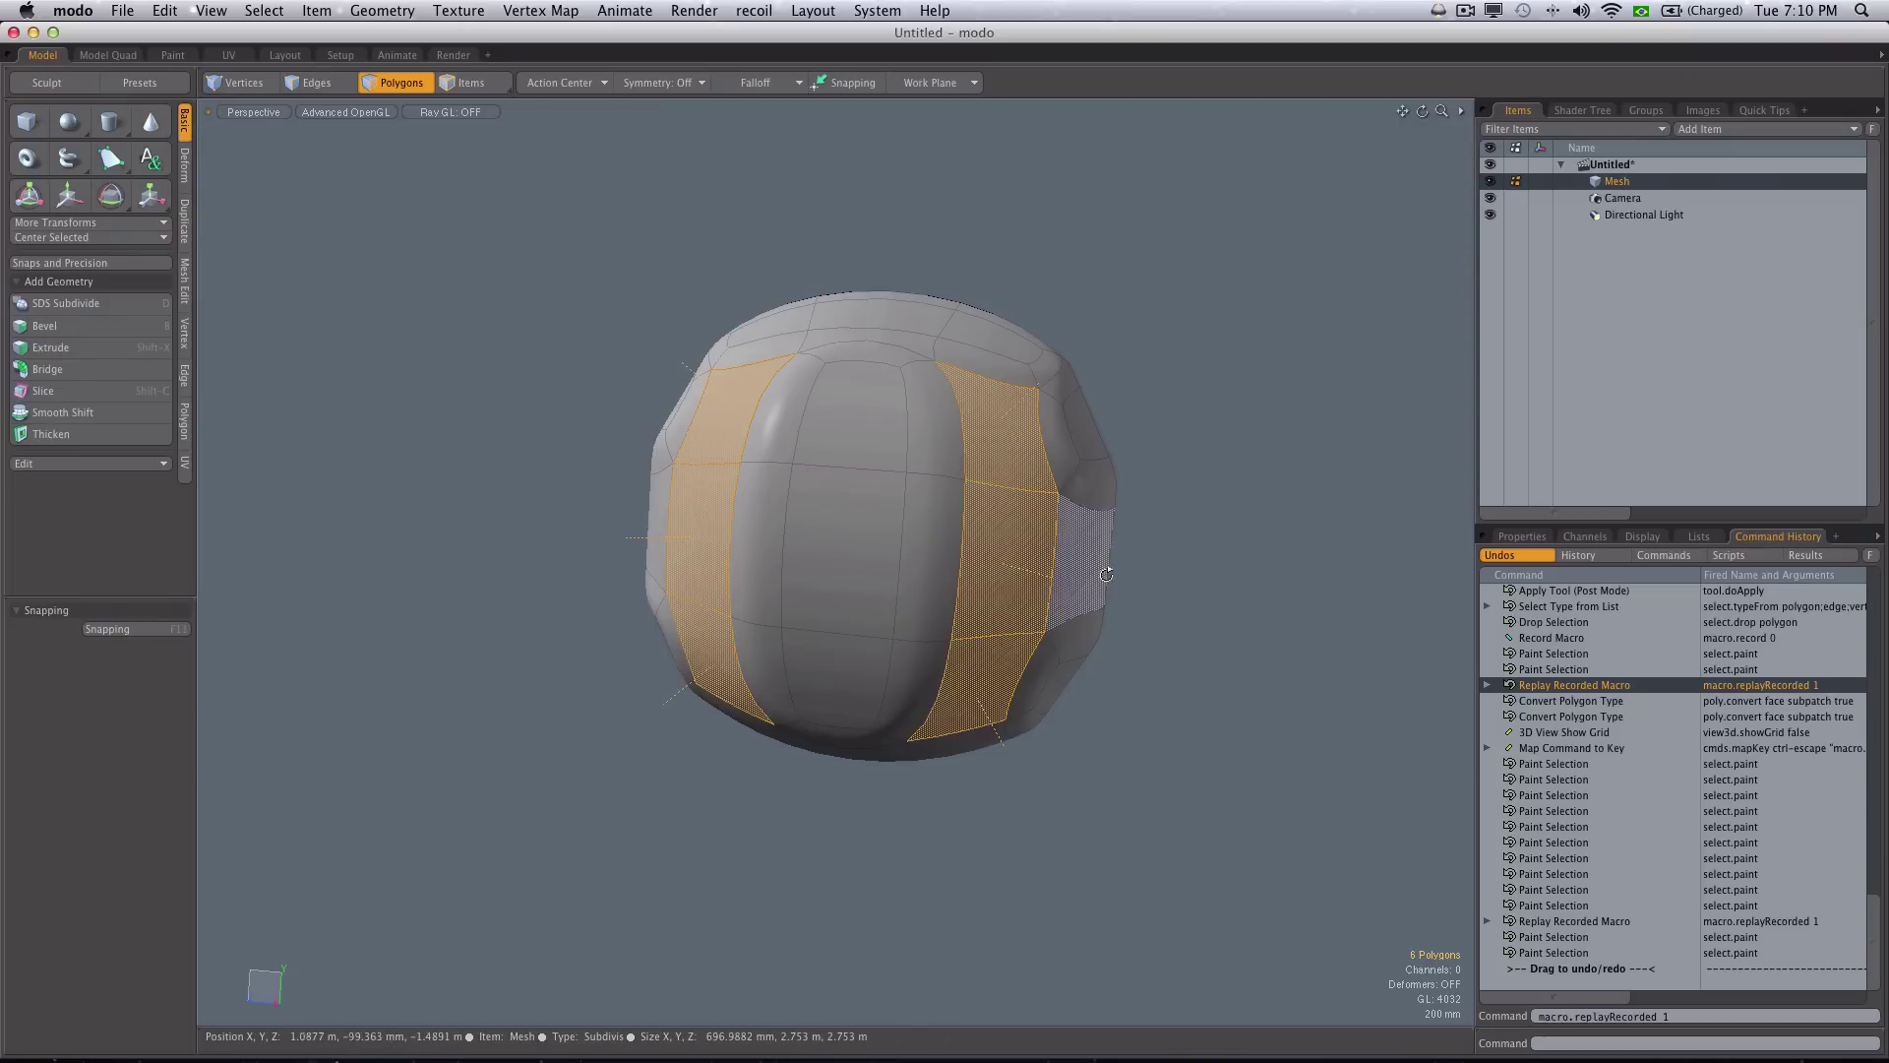
alt+drag(1093, 571, 646, 725)
mouse_move(1132, 463)
alt+mouse_down()
mouse_move(846, 501)
mouse_move(860, 653)
alt+mouse_up()
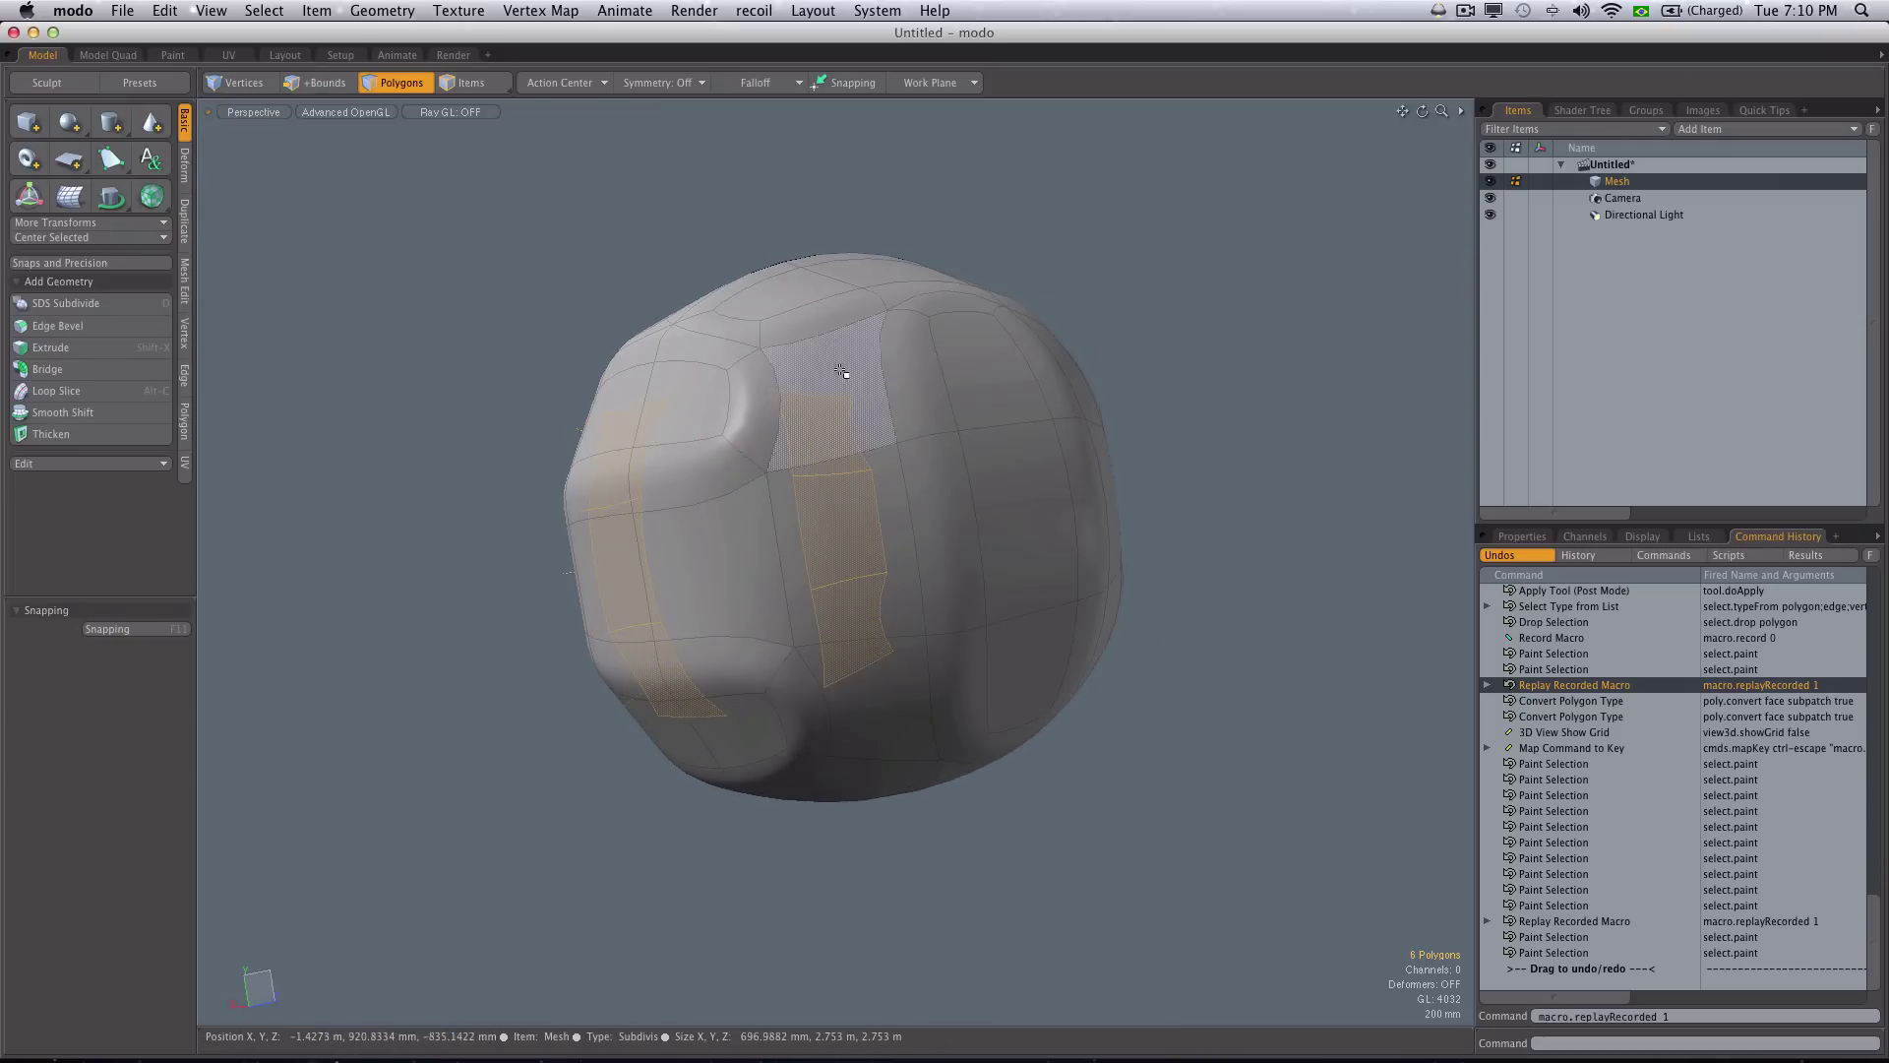
shift+drag(839, 371, 881, 704)
alt+drag(1031, 577, 607, 675)
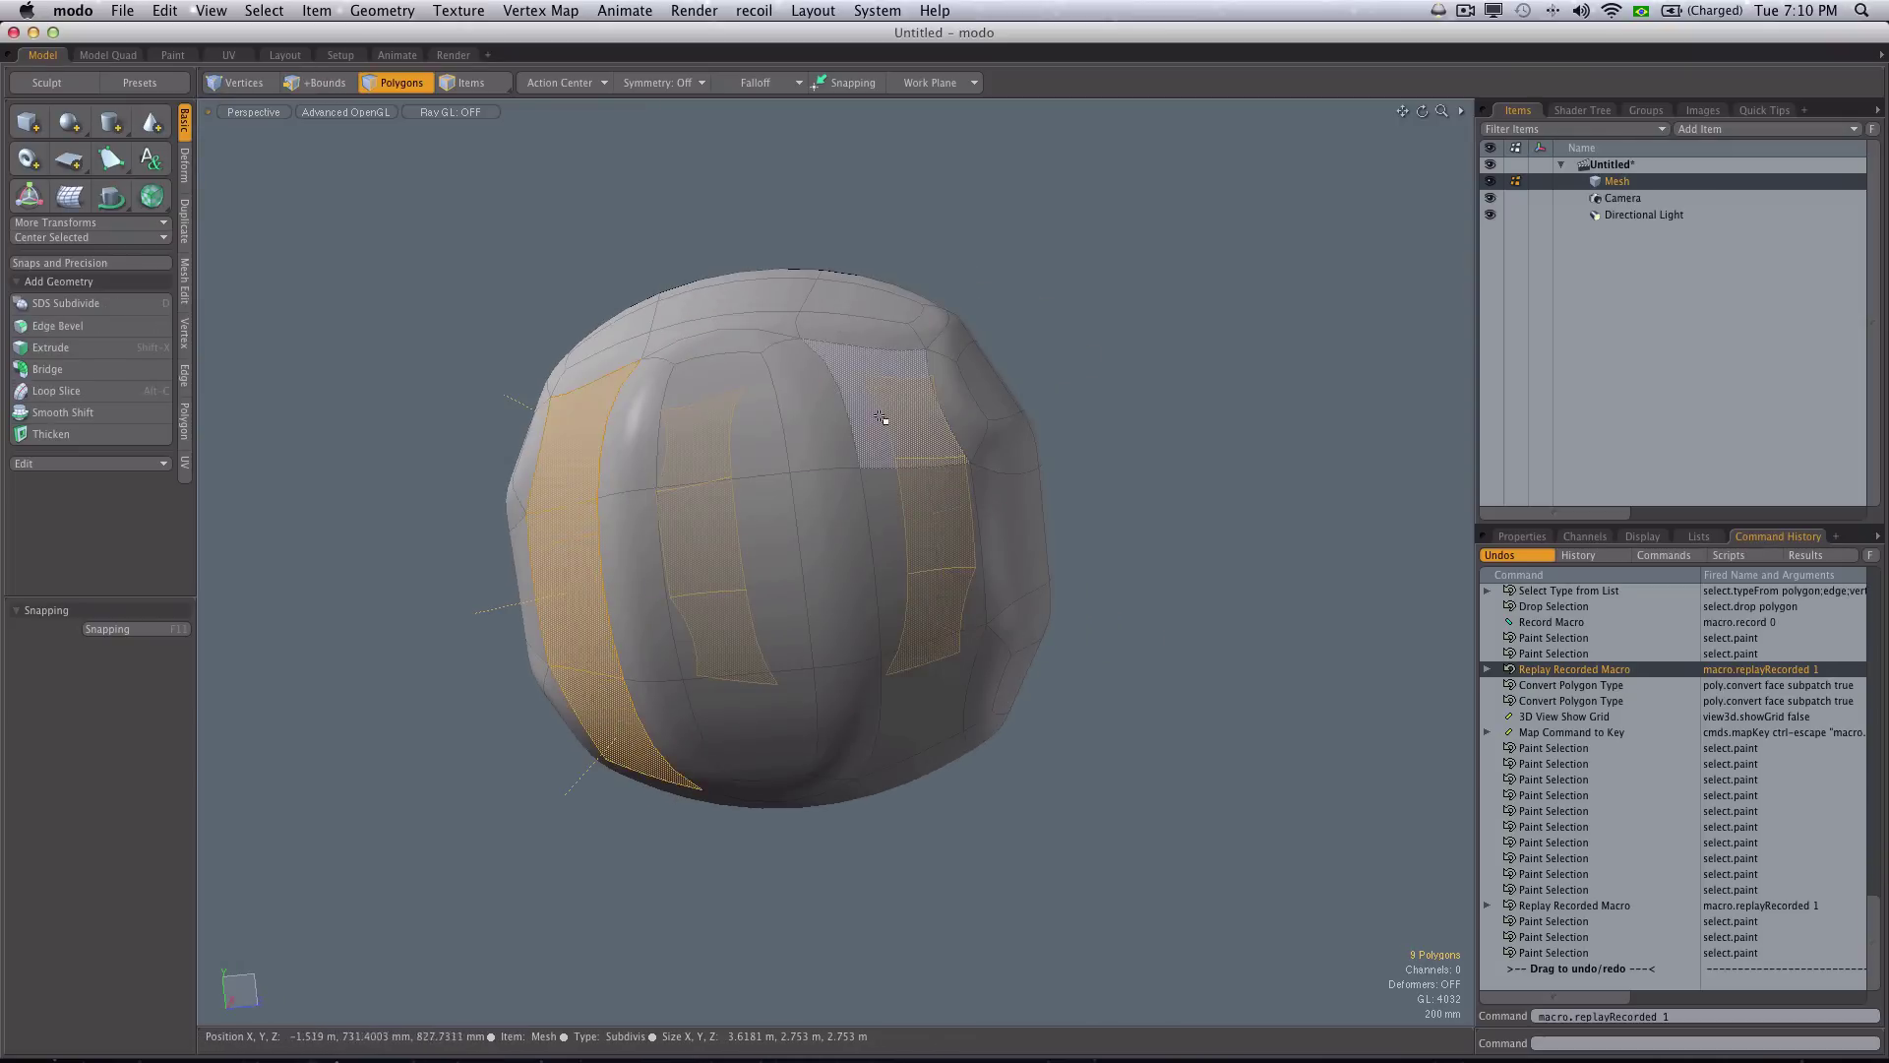
shift+drag(877, 423, 928, 662)
key(ctrl+Escape)
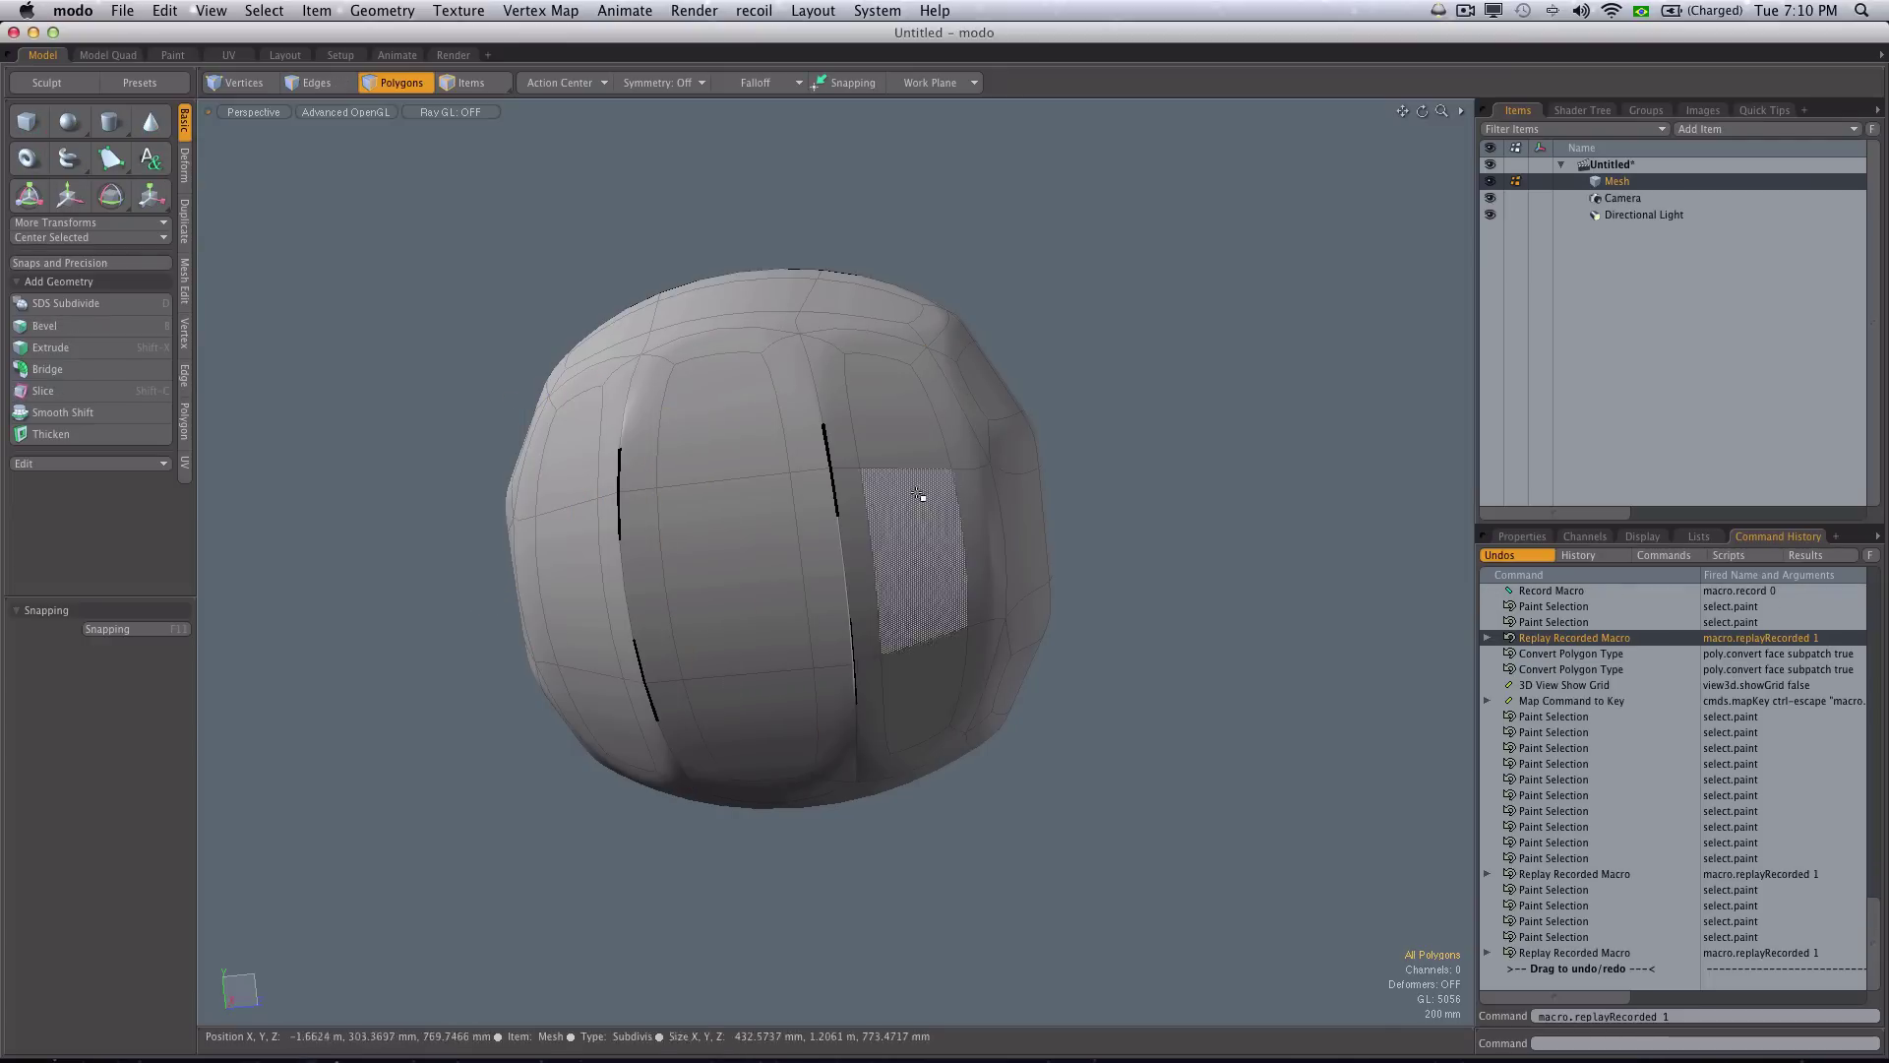
- Replay the extrude macro on the middle horizontal strip of each of the other two opposite sides
mouse_move(767, 587)
alt+mouse_down()
mouse_move(750, 561)
mouse_move(769, 629)
mouse_move(734, 583)
mouse_move(1210, 603)
mouse_move(1316, 676)
mouse_move(1181, 675)
mouse_move(759, 587)
mouse_move(899, 558)
alt+mouse_up()
key(ctrl+Escape)
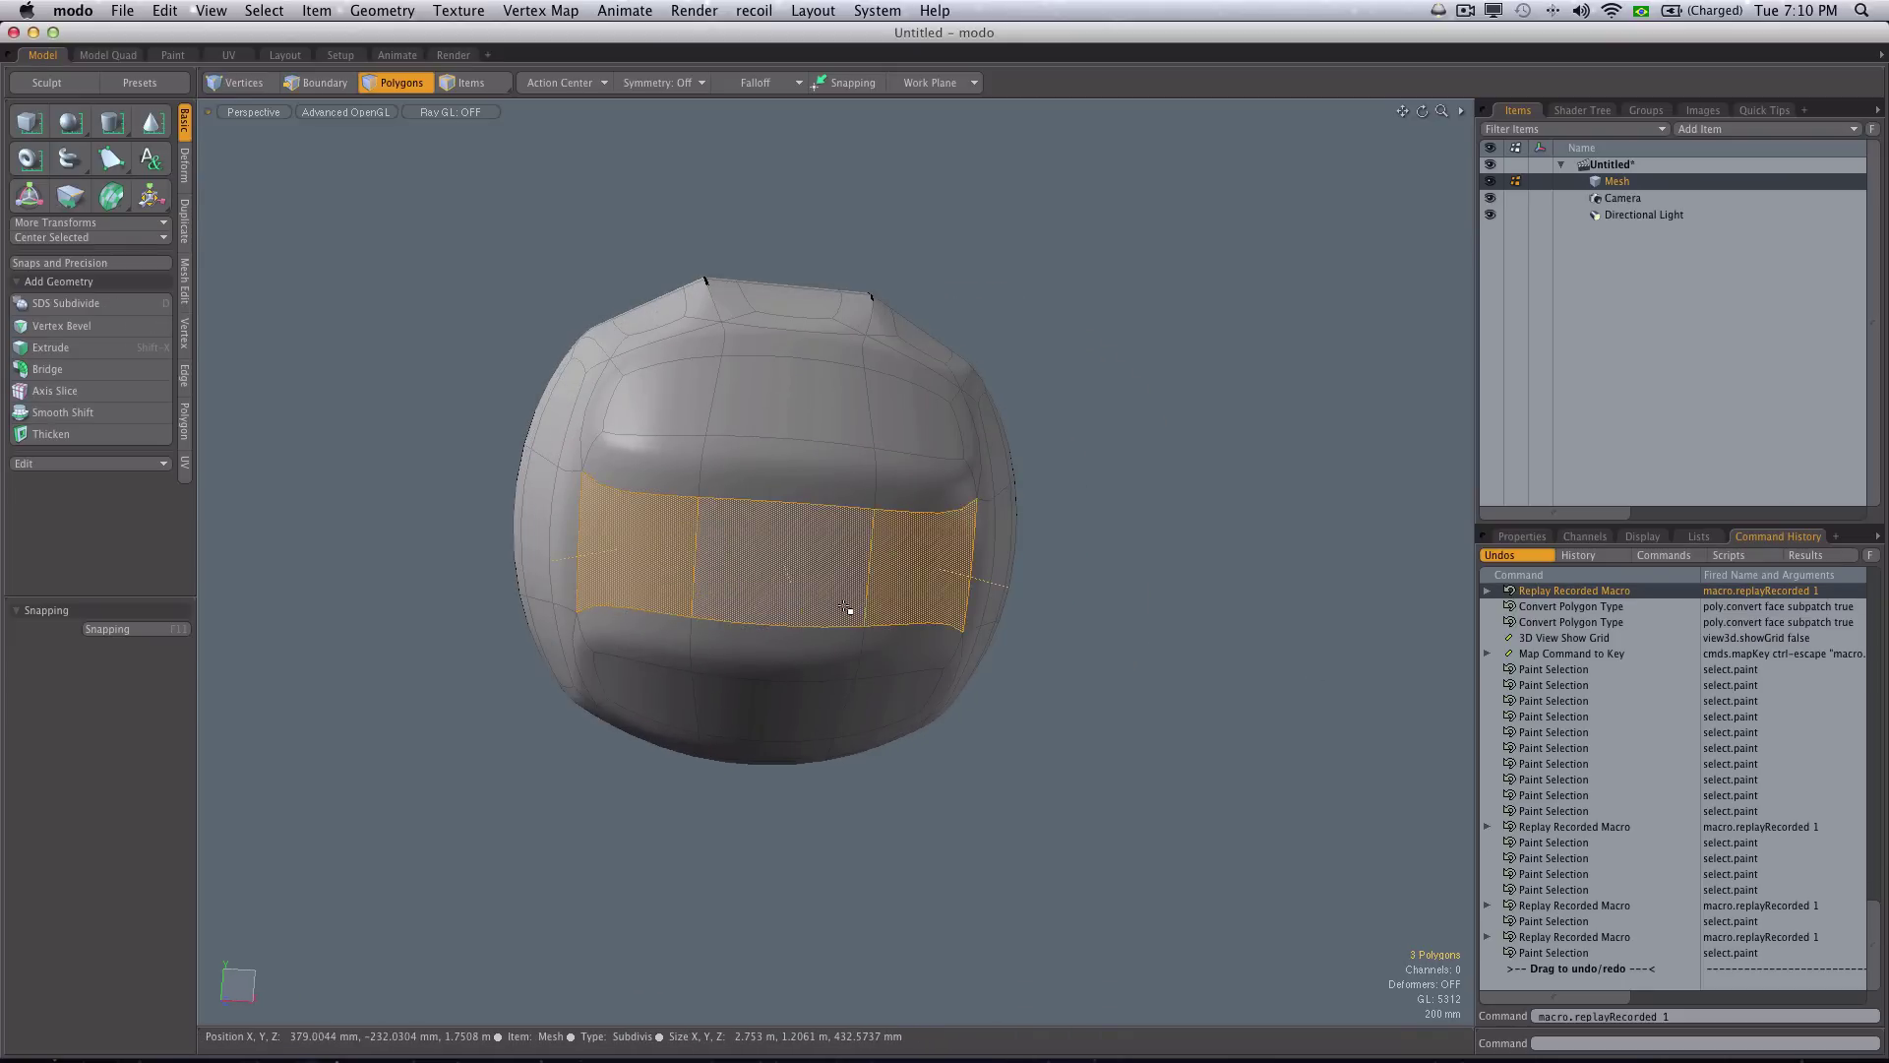
key(ctrl+Escape)
- Replay the extrude macro on the two outer strips of the bottom side and on its middle strip
mouse_move(836, 609)
alt+mouse_down()
mouse_move(832, 414)
mouse_move(830, 481)
mouse_move(726, 489)
alt+mouse_up()
click(718, 477)
drag(670, 561, 620, 700)
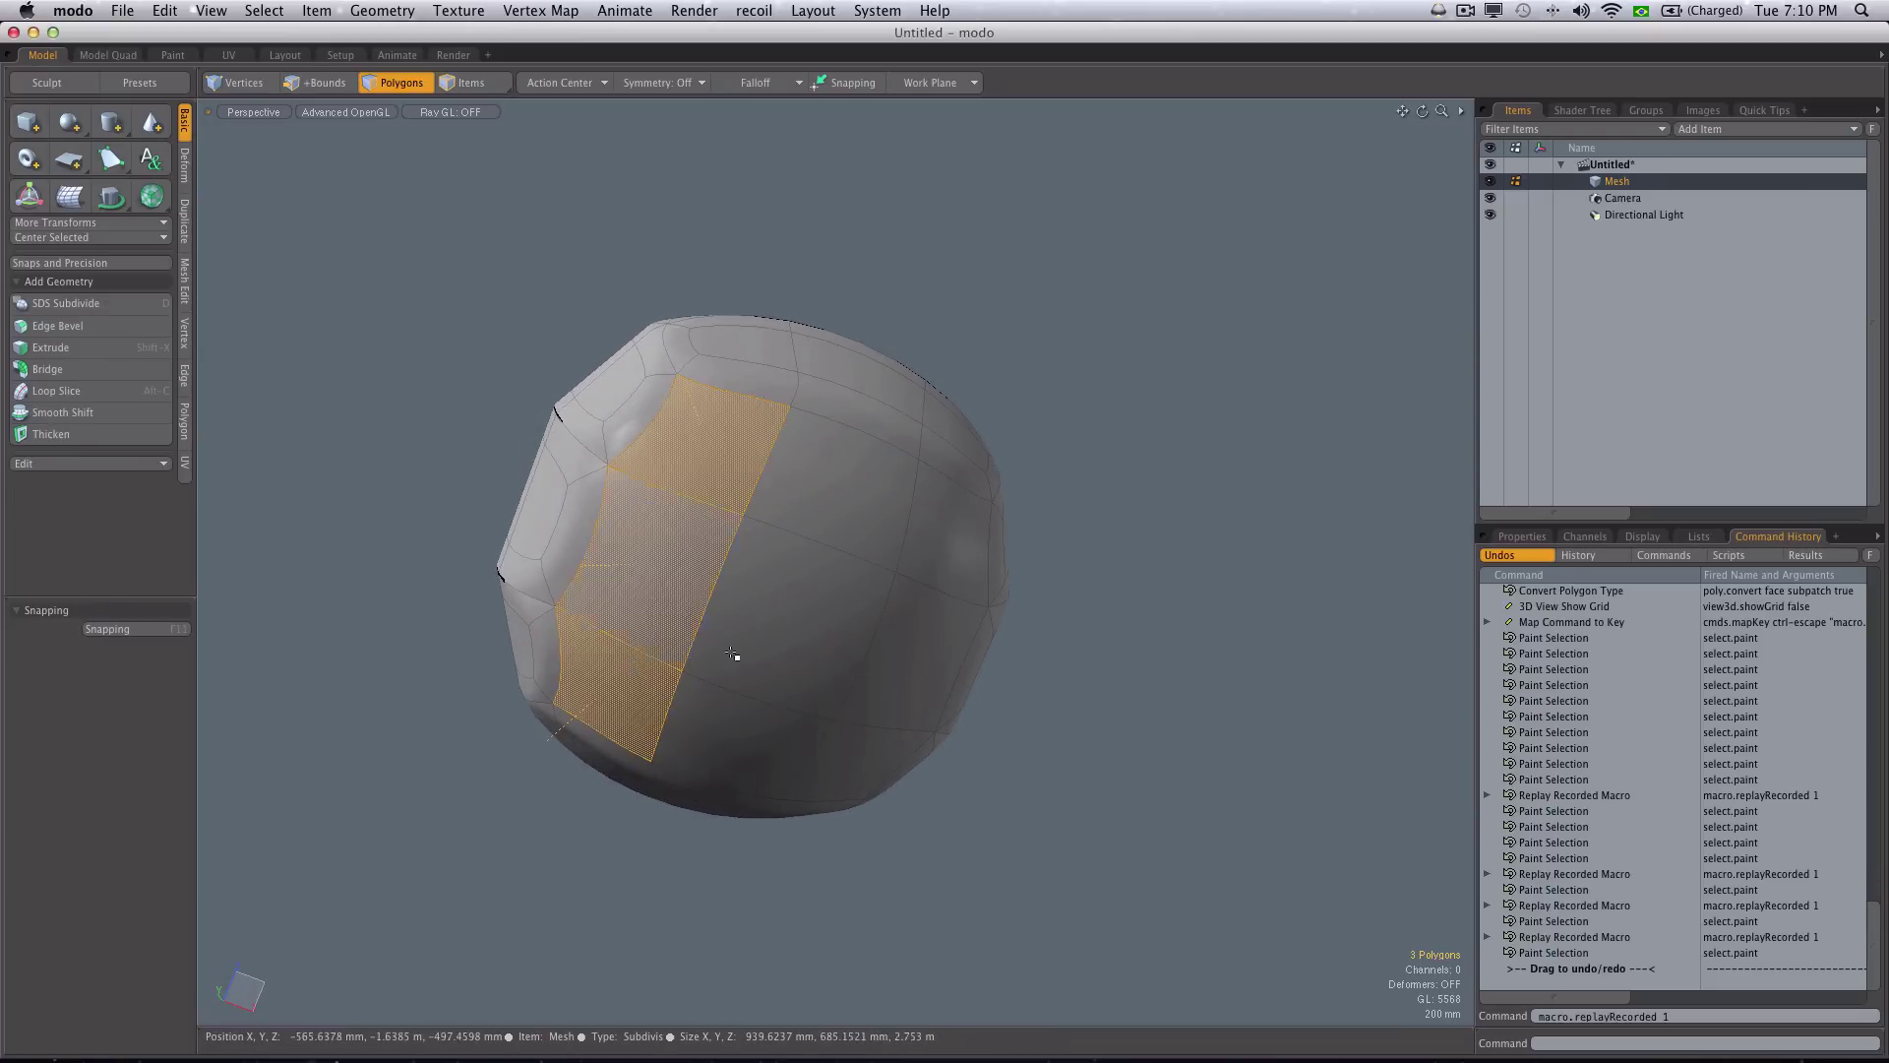
shift+drag(945, 544, 876, 745)
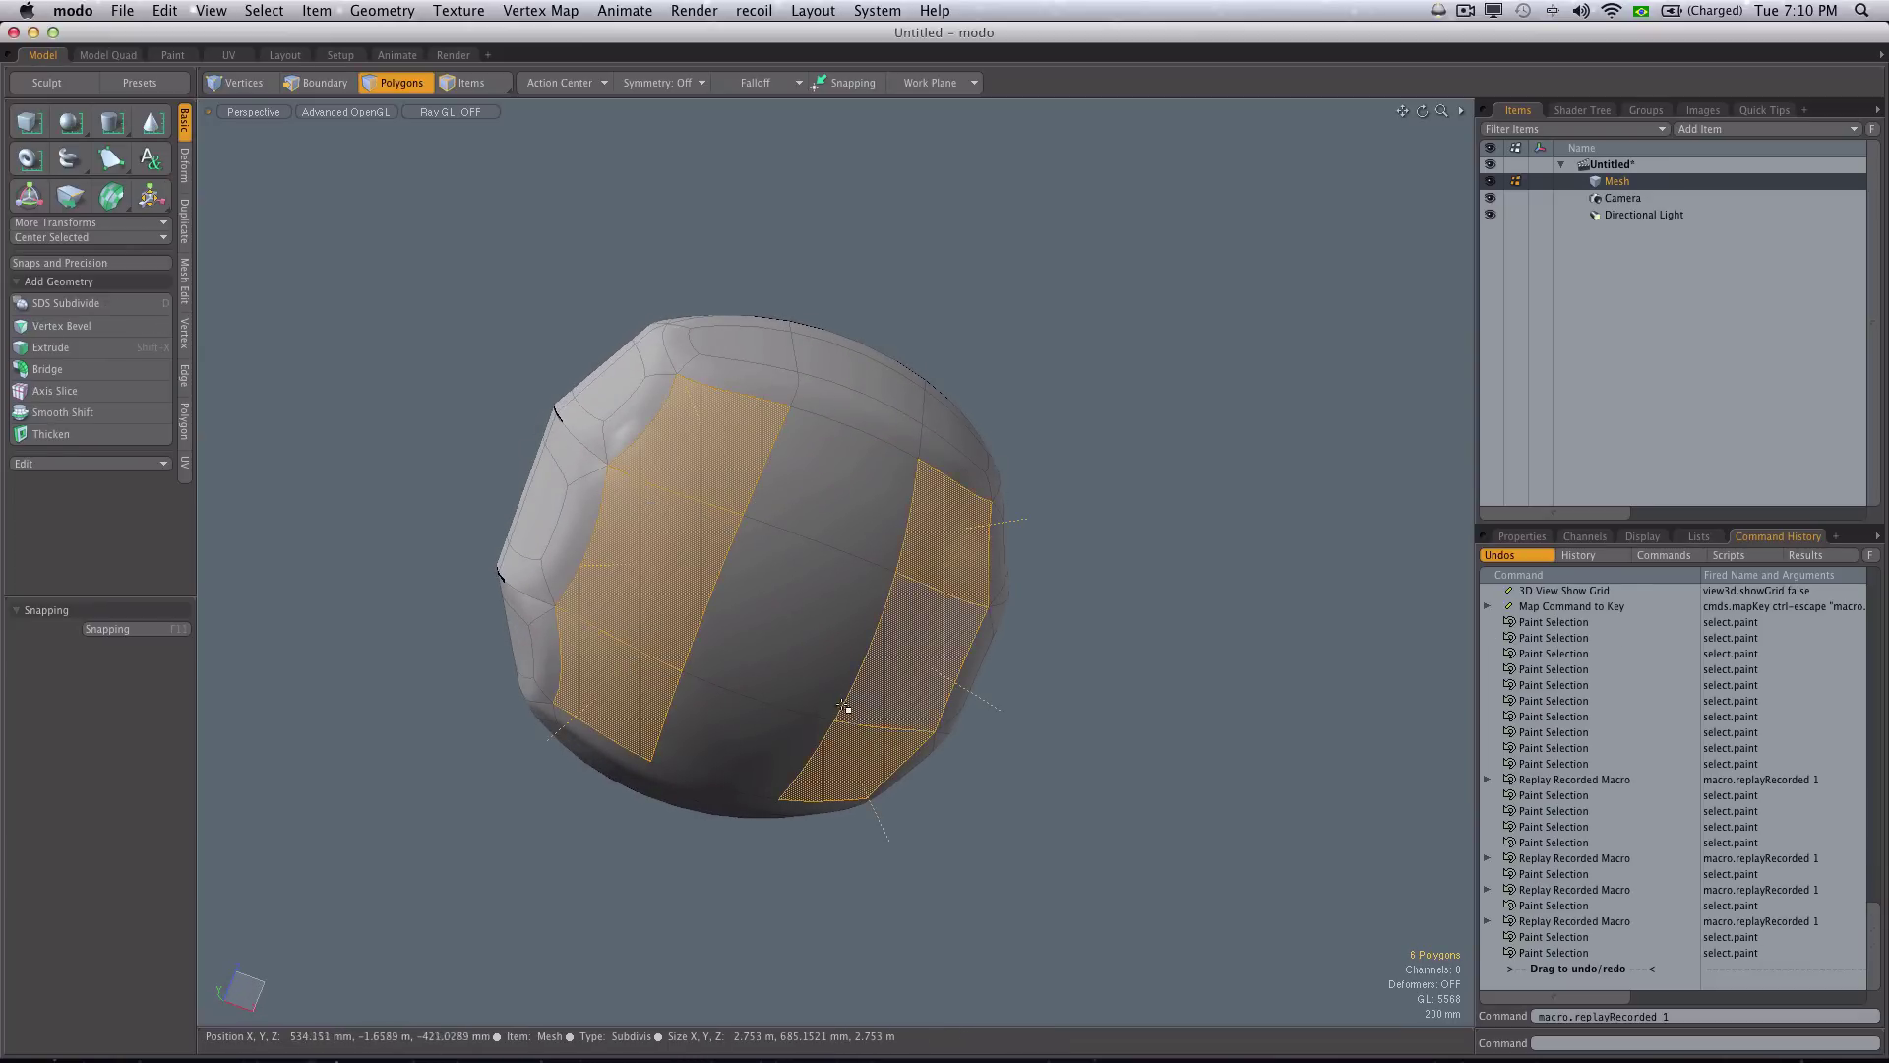
key(ctrl+Escape)
drag(843, 498, 765, 726)
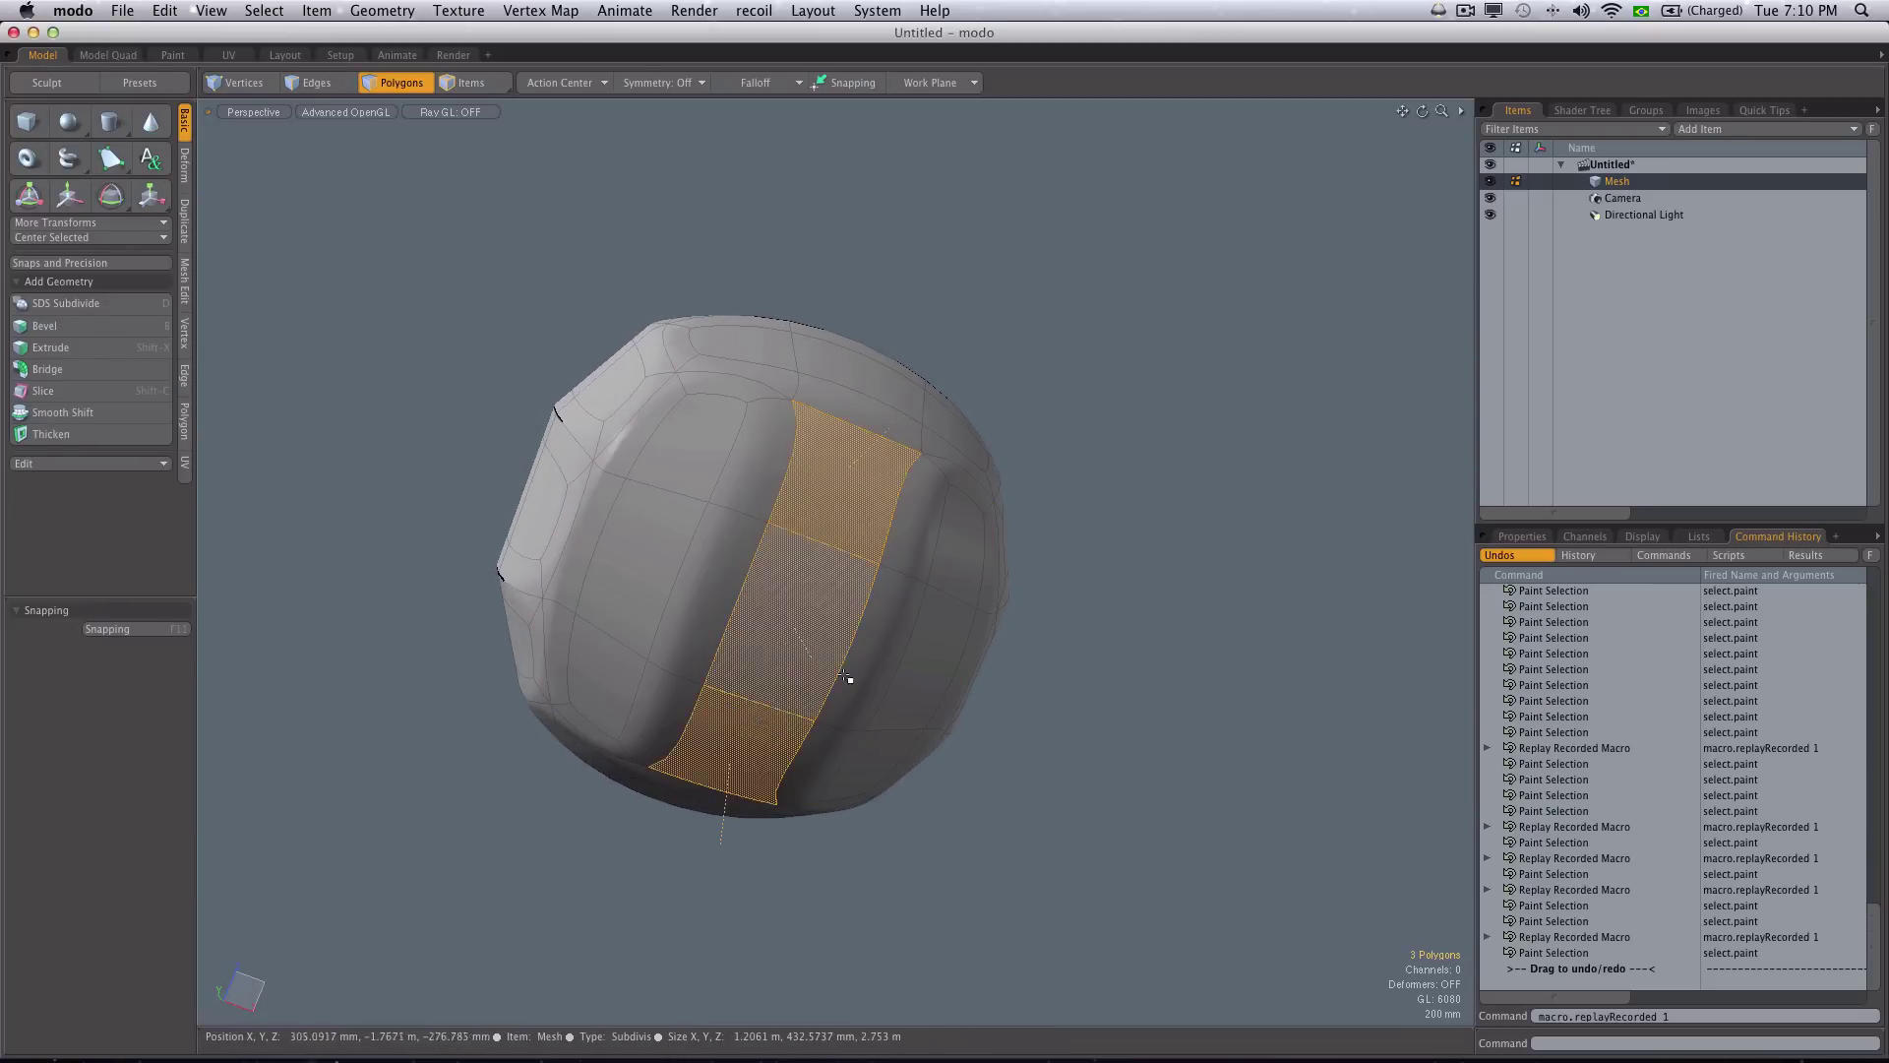
key(ctrl+Escape)
- Show the grid in the 3D viewport again
key(o)
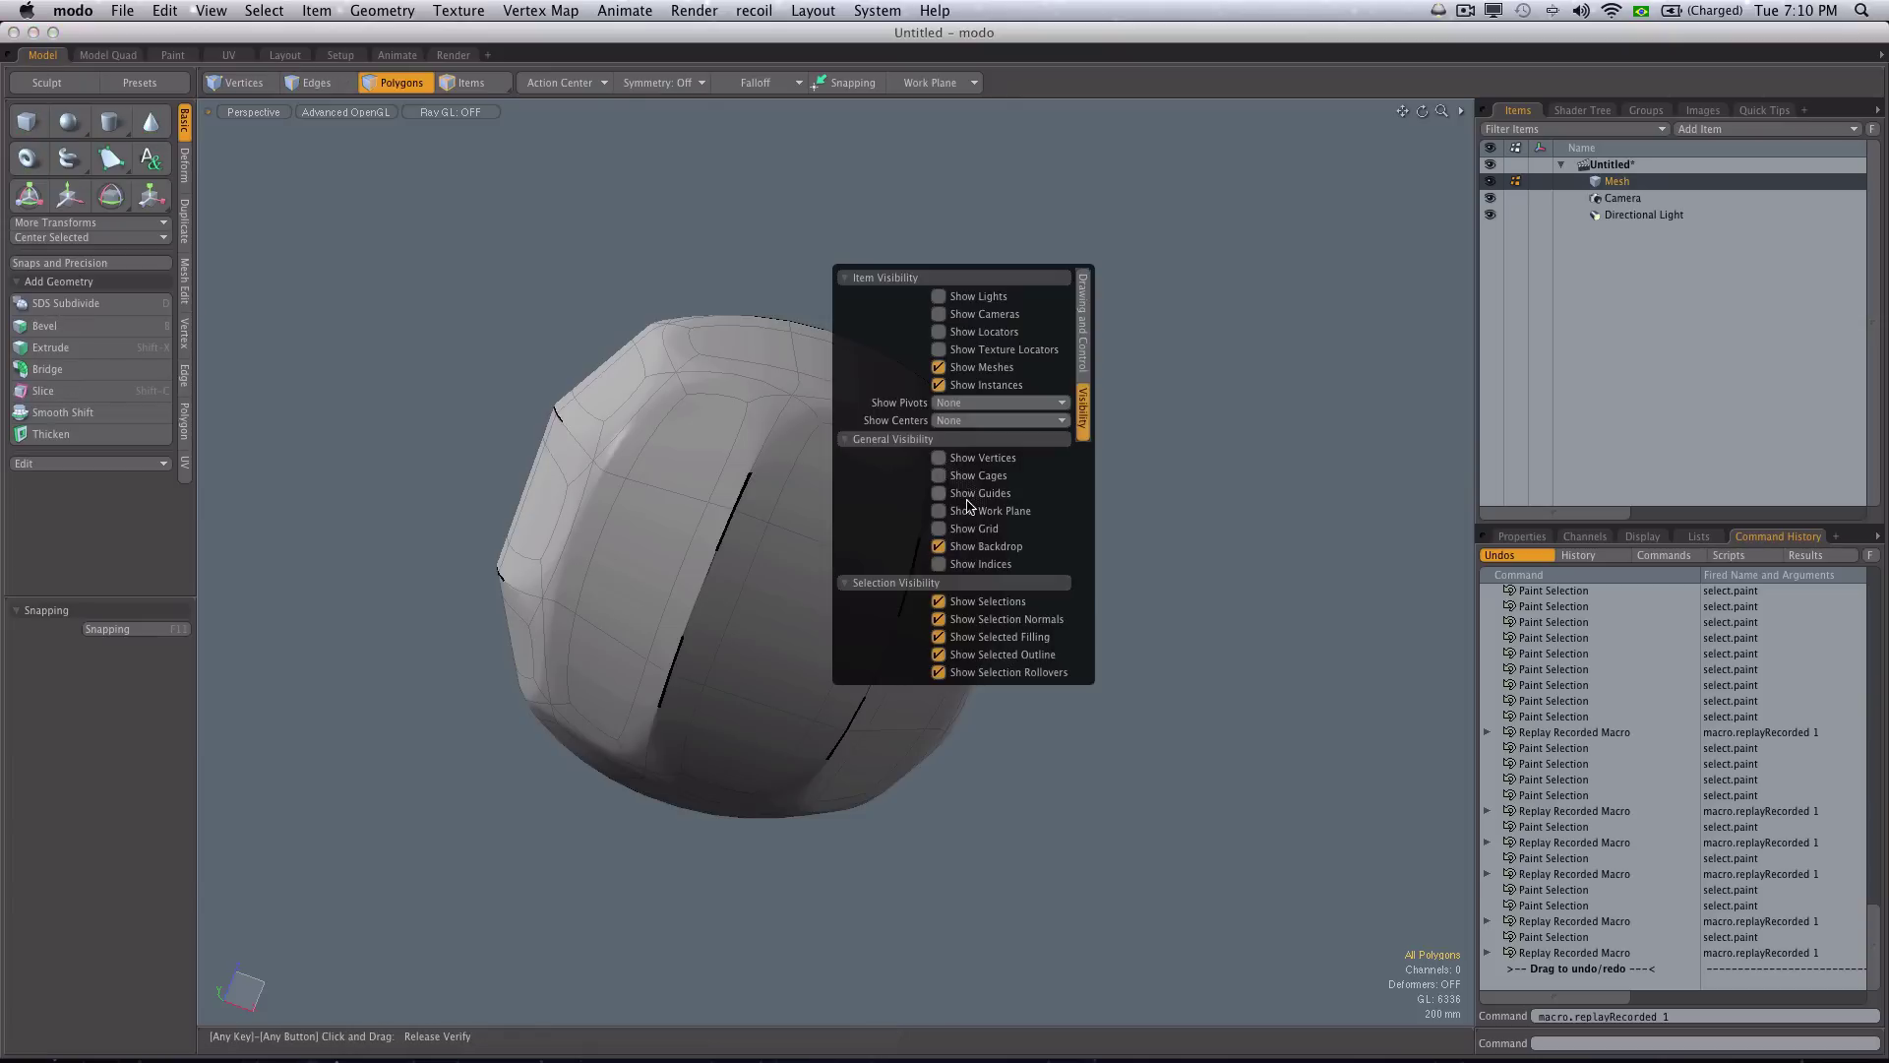
click(971, 533)
alt+drag(1228, 345, 919, 894)
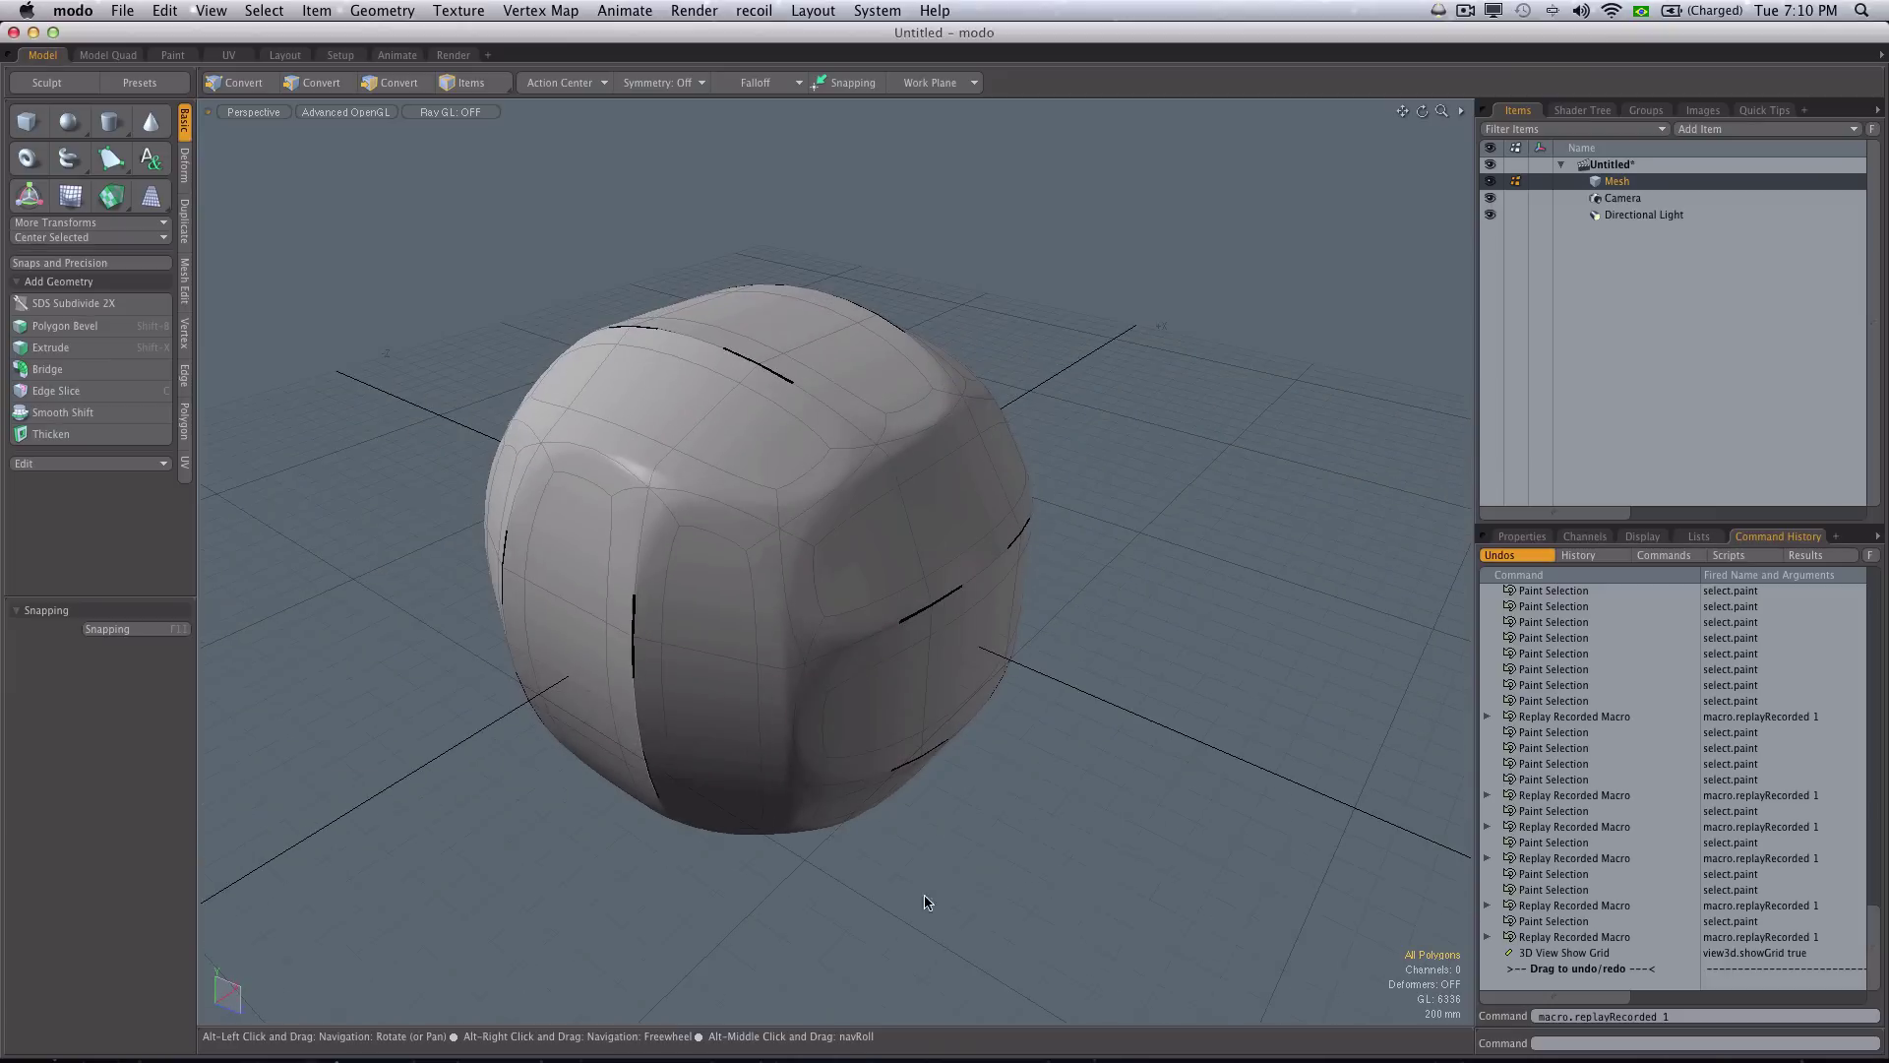
key(3)
key(Tab)
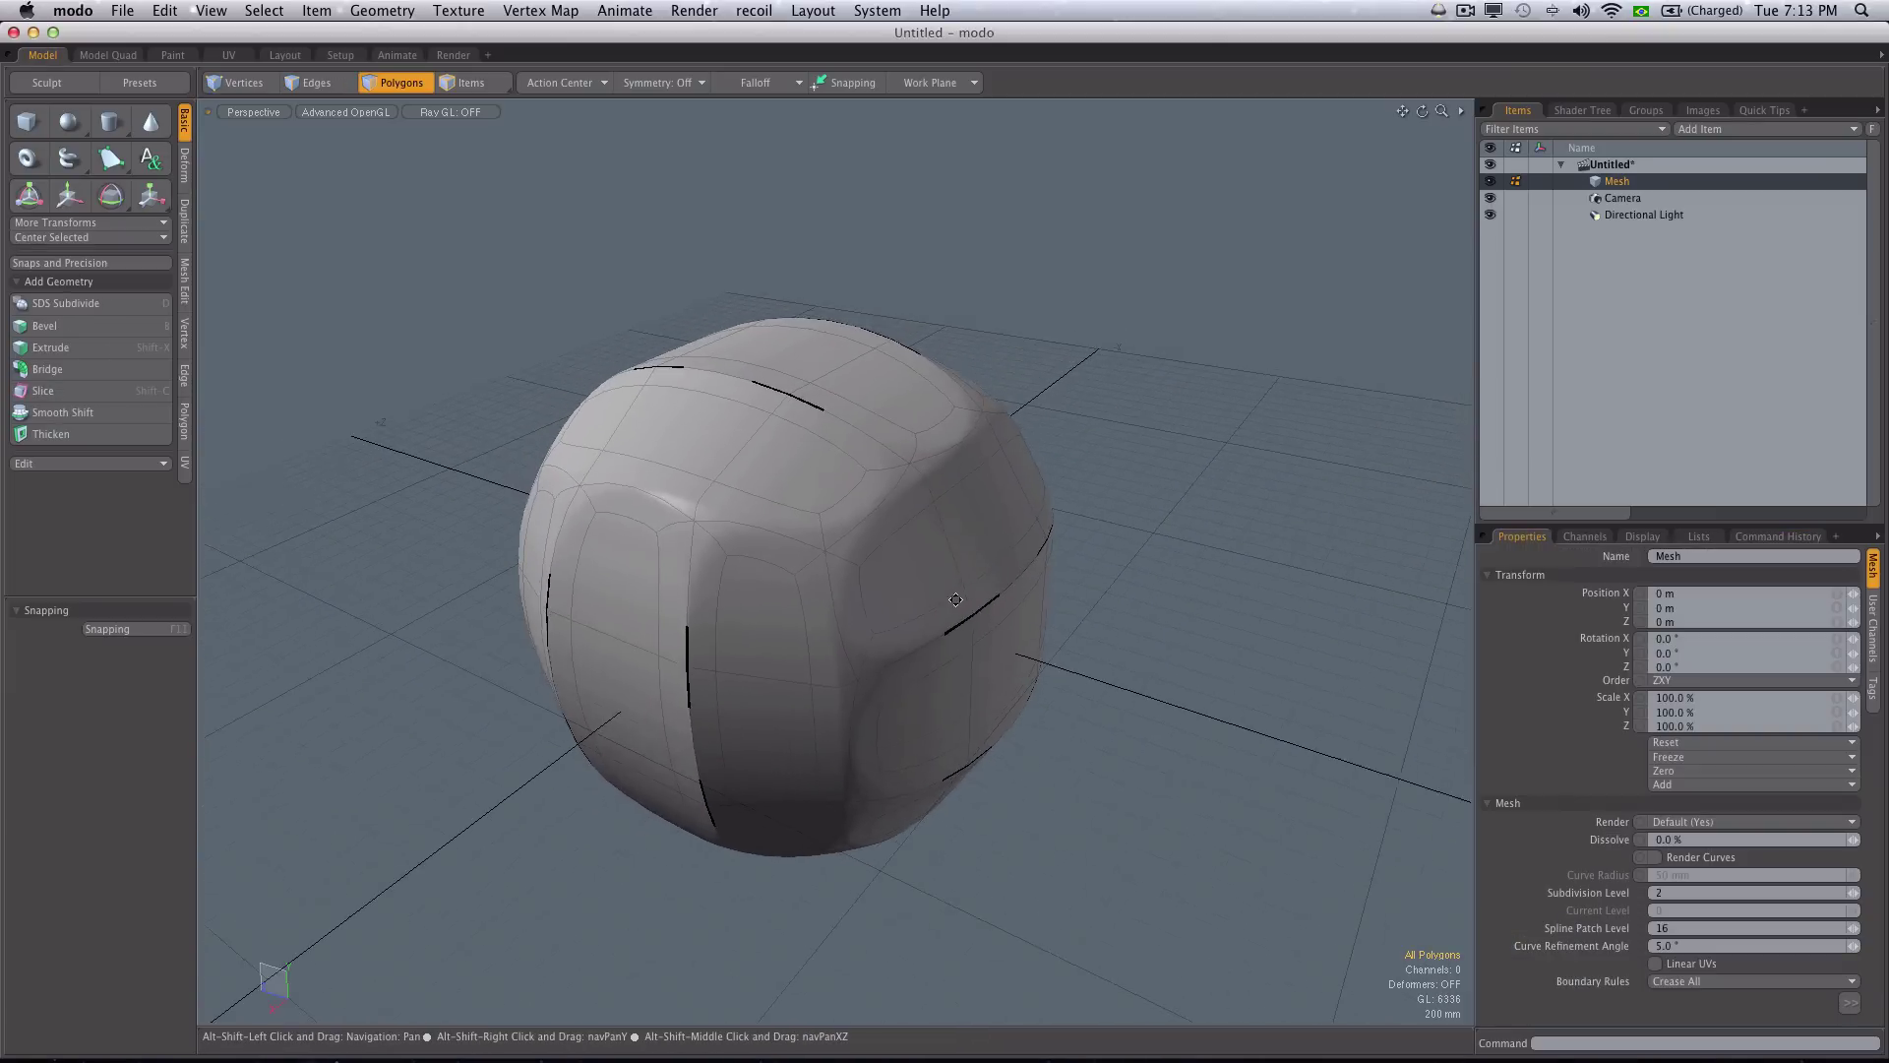
- Select the raised polygons of the three panels on the top of the ball and on one adjacent side
mouse_move(1004, 551)
alt+mouse_down()
mouse_move(1020, 672)
mouse_move(978, 860)
mouse_move(925, 856)
alt+mouse_up()
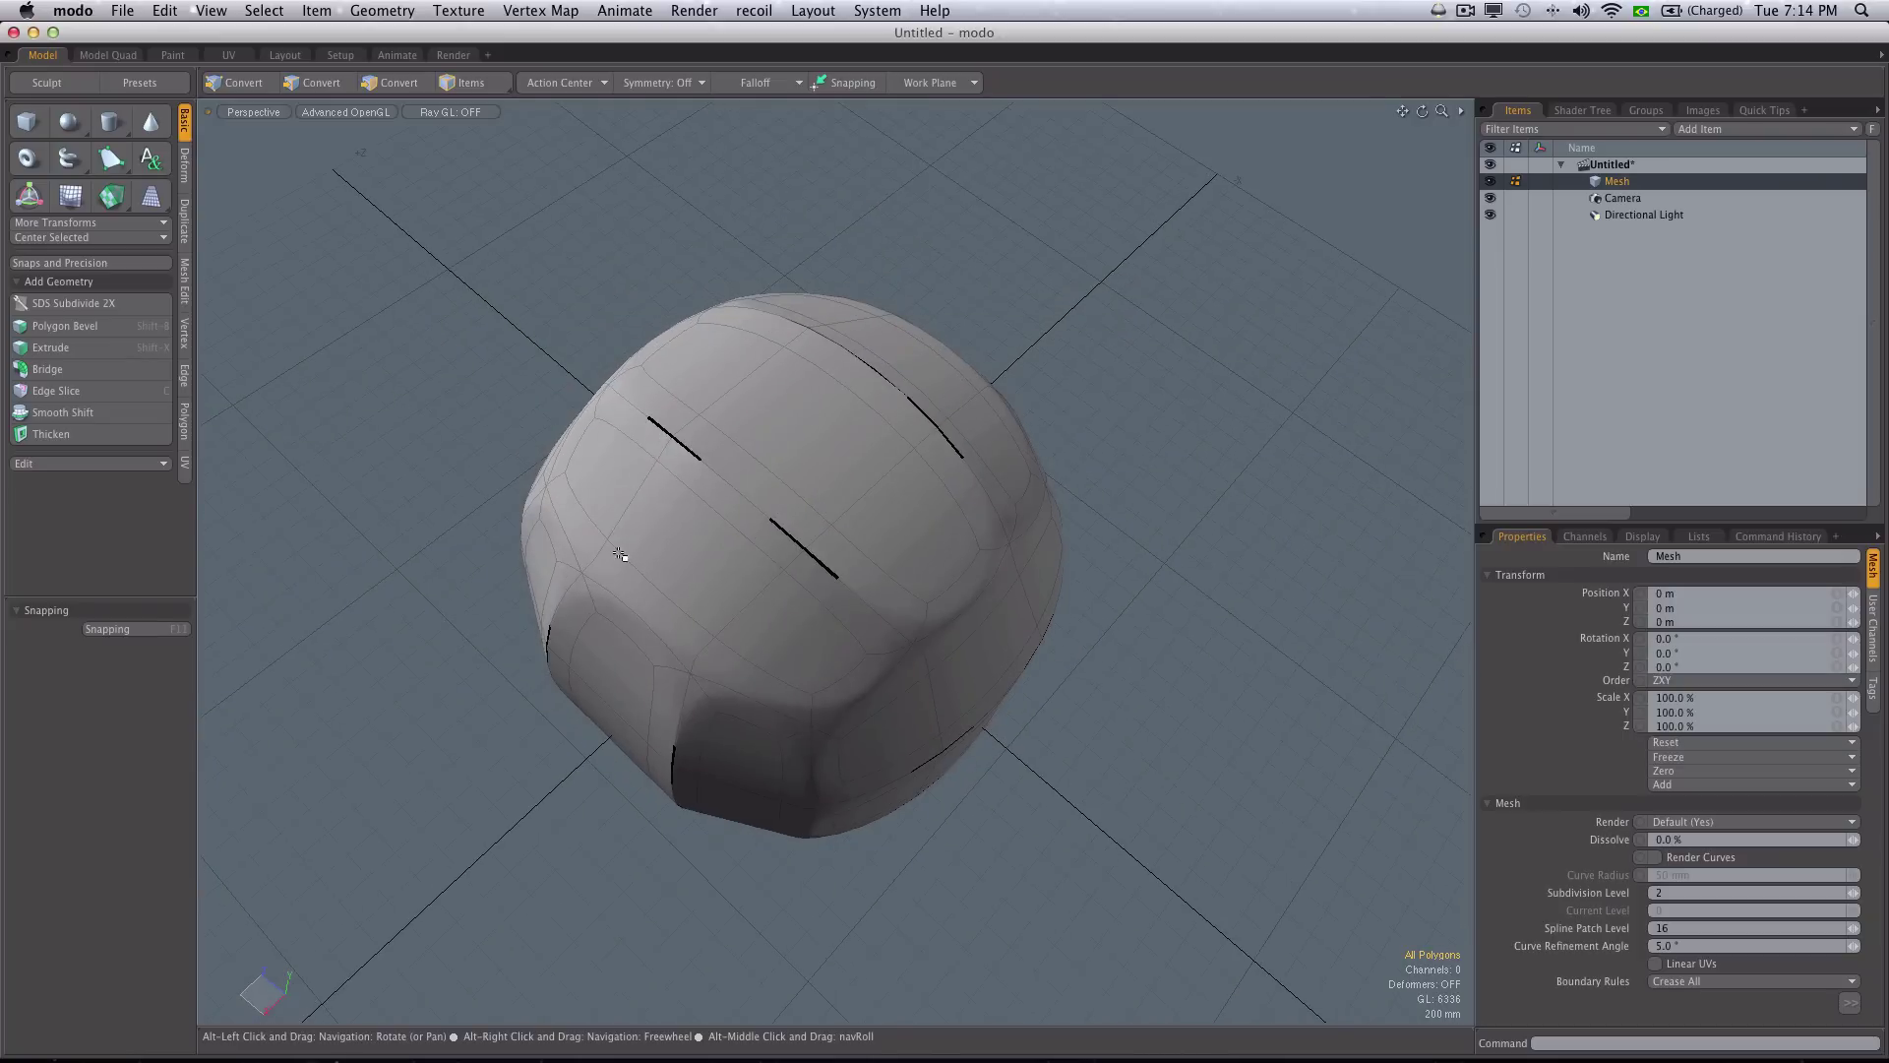
drag(618, 492, 792, 635)
shift+drag(726, 379, 915, 551)
mouse_move(876, 374)
alt+mouse_down()
mouse_move(762, 453)
mouse_move(899, 553)
alt+mouse_up()
alt+drag(928, 456, 772, 653)
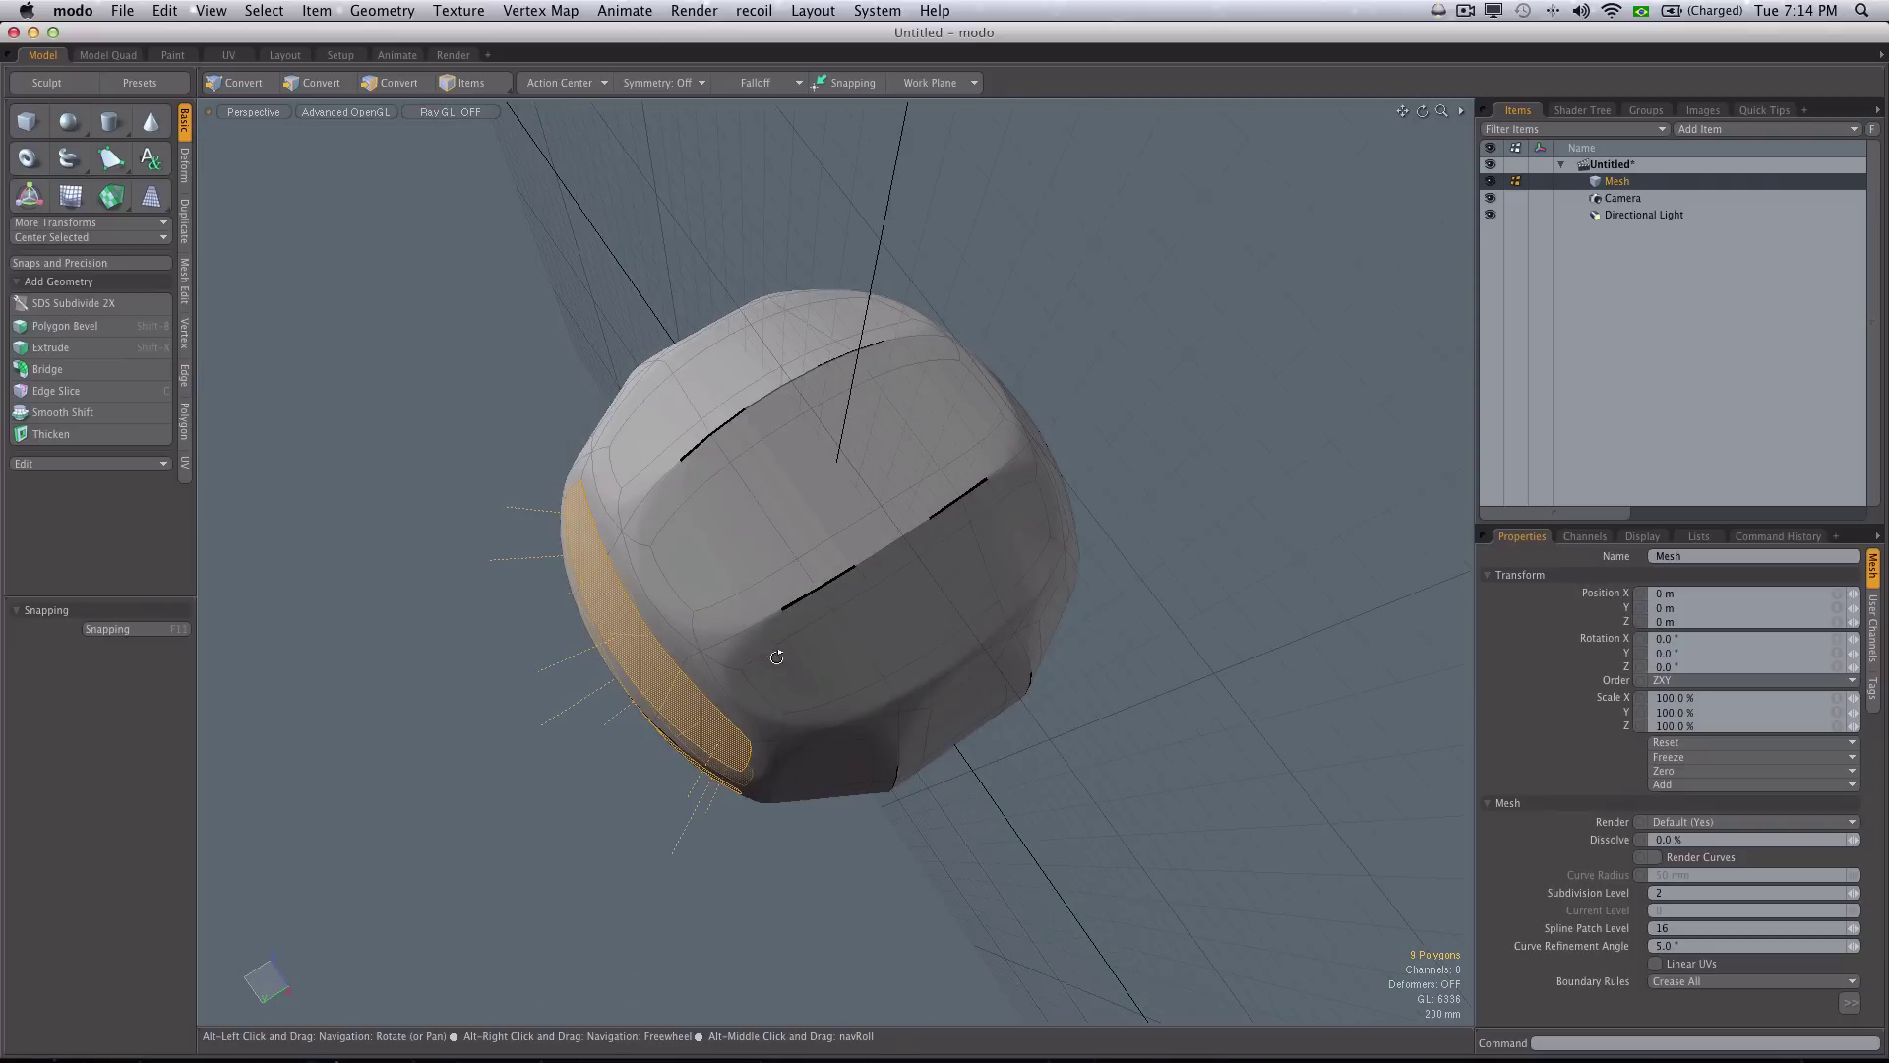
shift+click(974, 528)
mouse_move(768, 532)
shift+mouse_down()
mouse_move(918, 401)
mouse_move(563, 662)
shift+mouse_up()
alt+drag(801, 614, 725, 694)
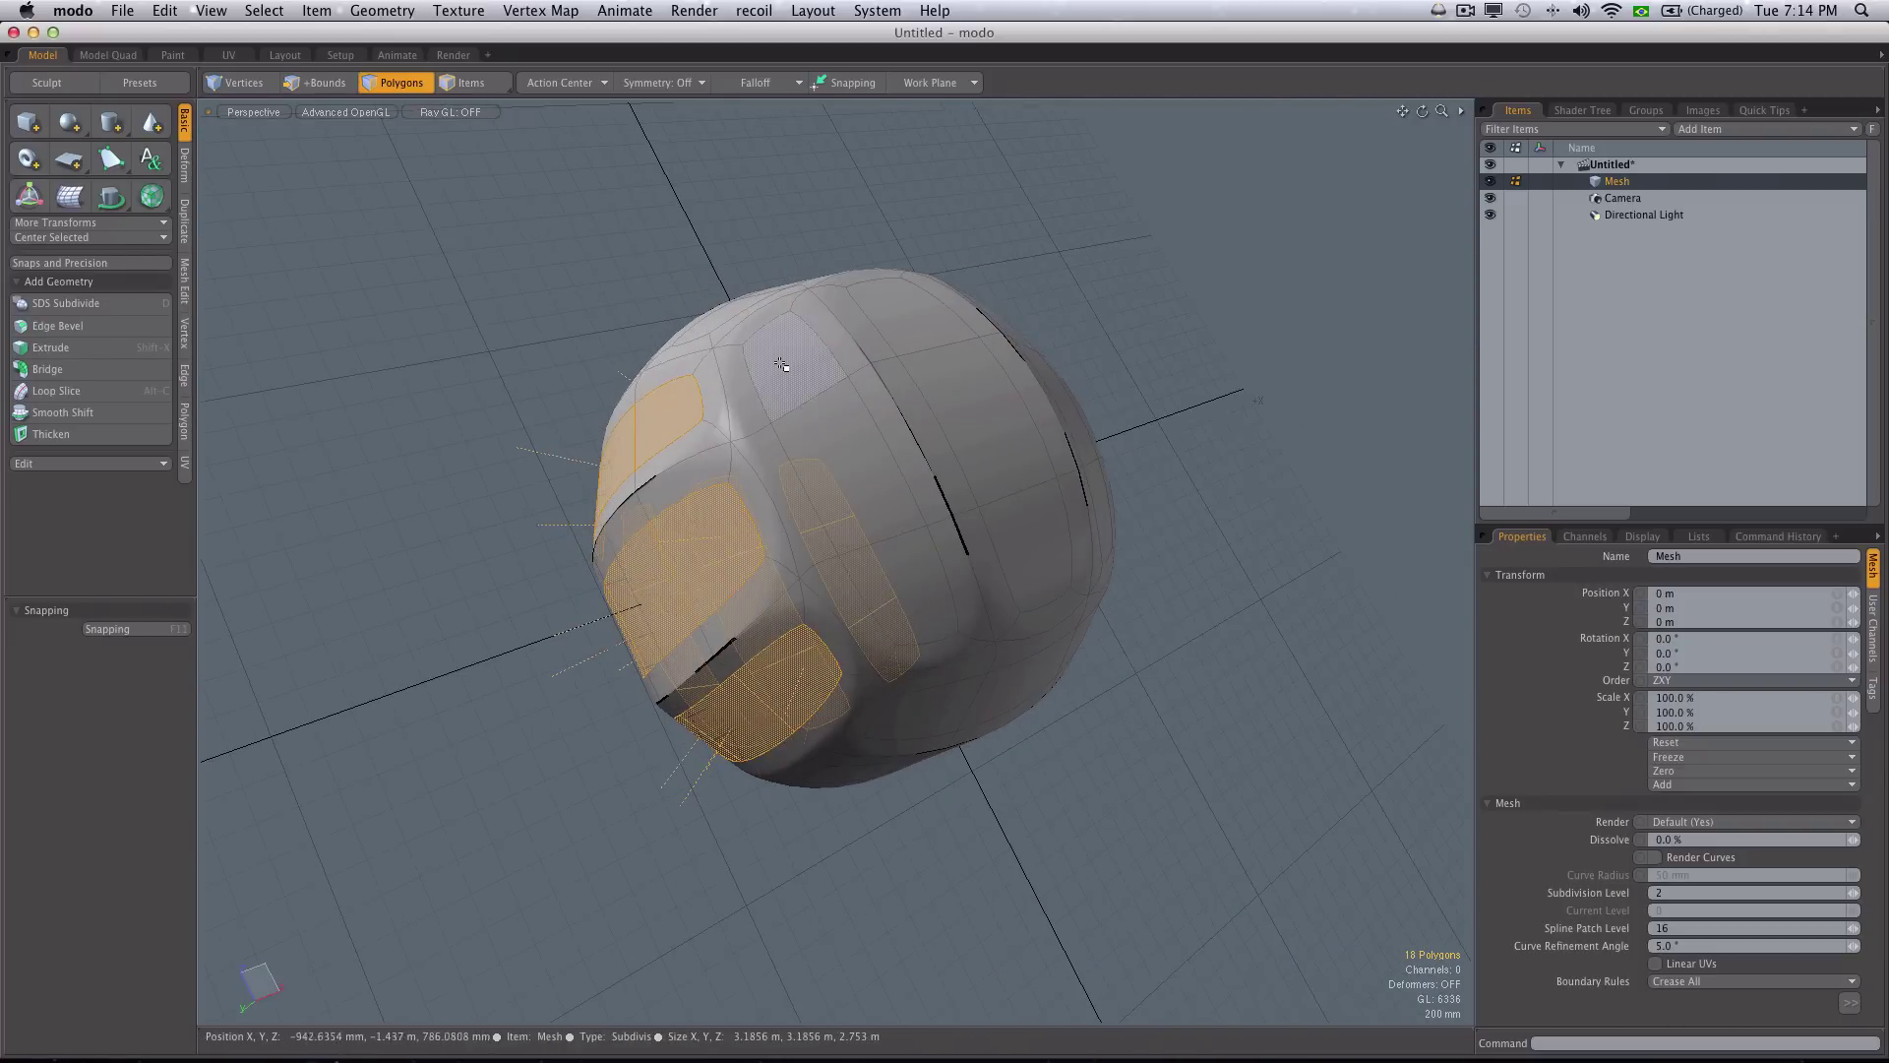
- Extend the polygon selection to the raised panels on the bottom and the next sides of the ball
shift+drag(784, 367, 904, 586)
shift+drag(919, 329, 1041, 553)
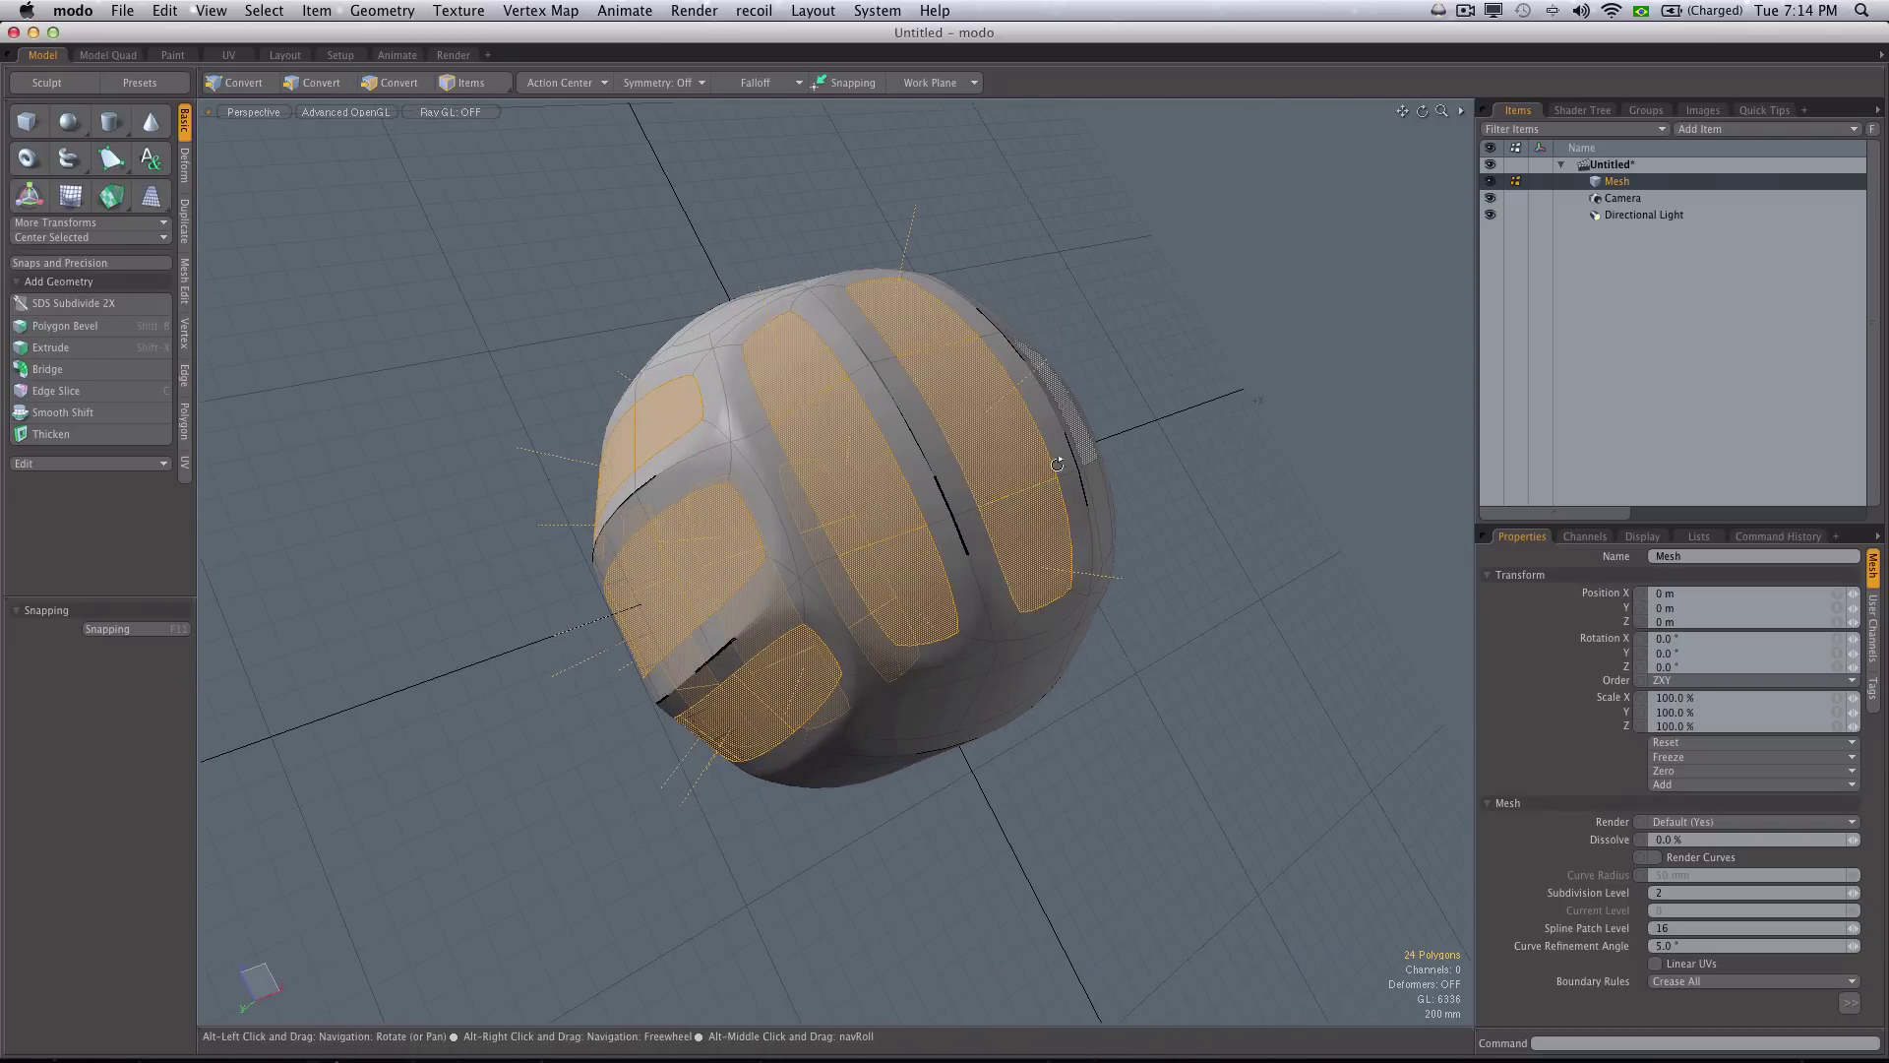
mouse_move(1061, 433)
alt+mouse_down()
mouse_move(927, 386)
mouse_move(1012, 548)
mouse_move(889, 479)
mouse_move(787, 561)
mouse_move(970, 409)
mouse_move(866, 677)
mouse_move(1089, 523)
mouse_move(925, 414)
alt+mouse_up()
shift+drag(802, 581, 1029, 473)
mouse_move(1015, 573)
alt+mouse_down()
mouse_move(882, 573)
mouse_move(750, 430)
mouse_move(787, 679)
alt+mouse_up()
shift+drag(895, 418, 920, 669)
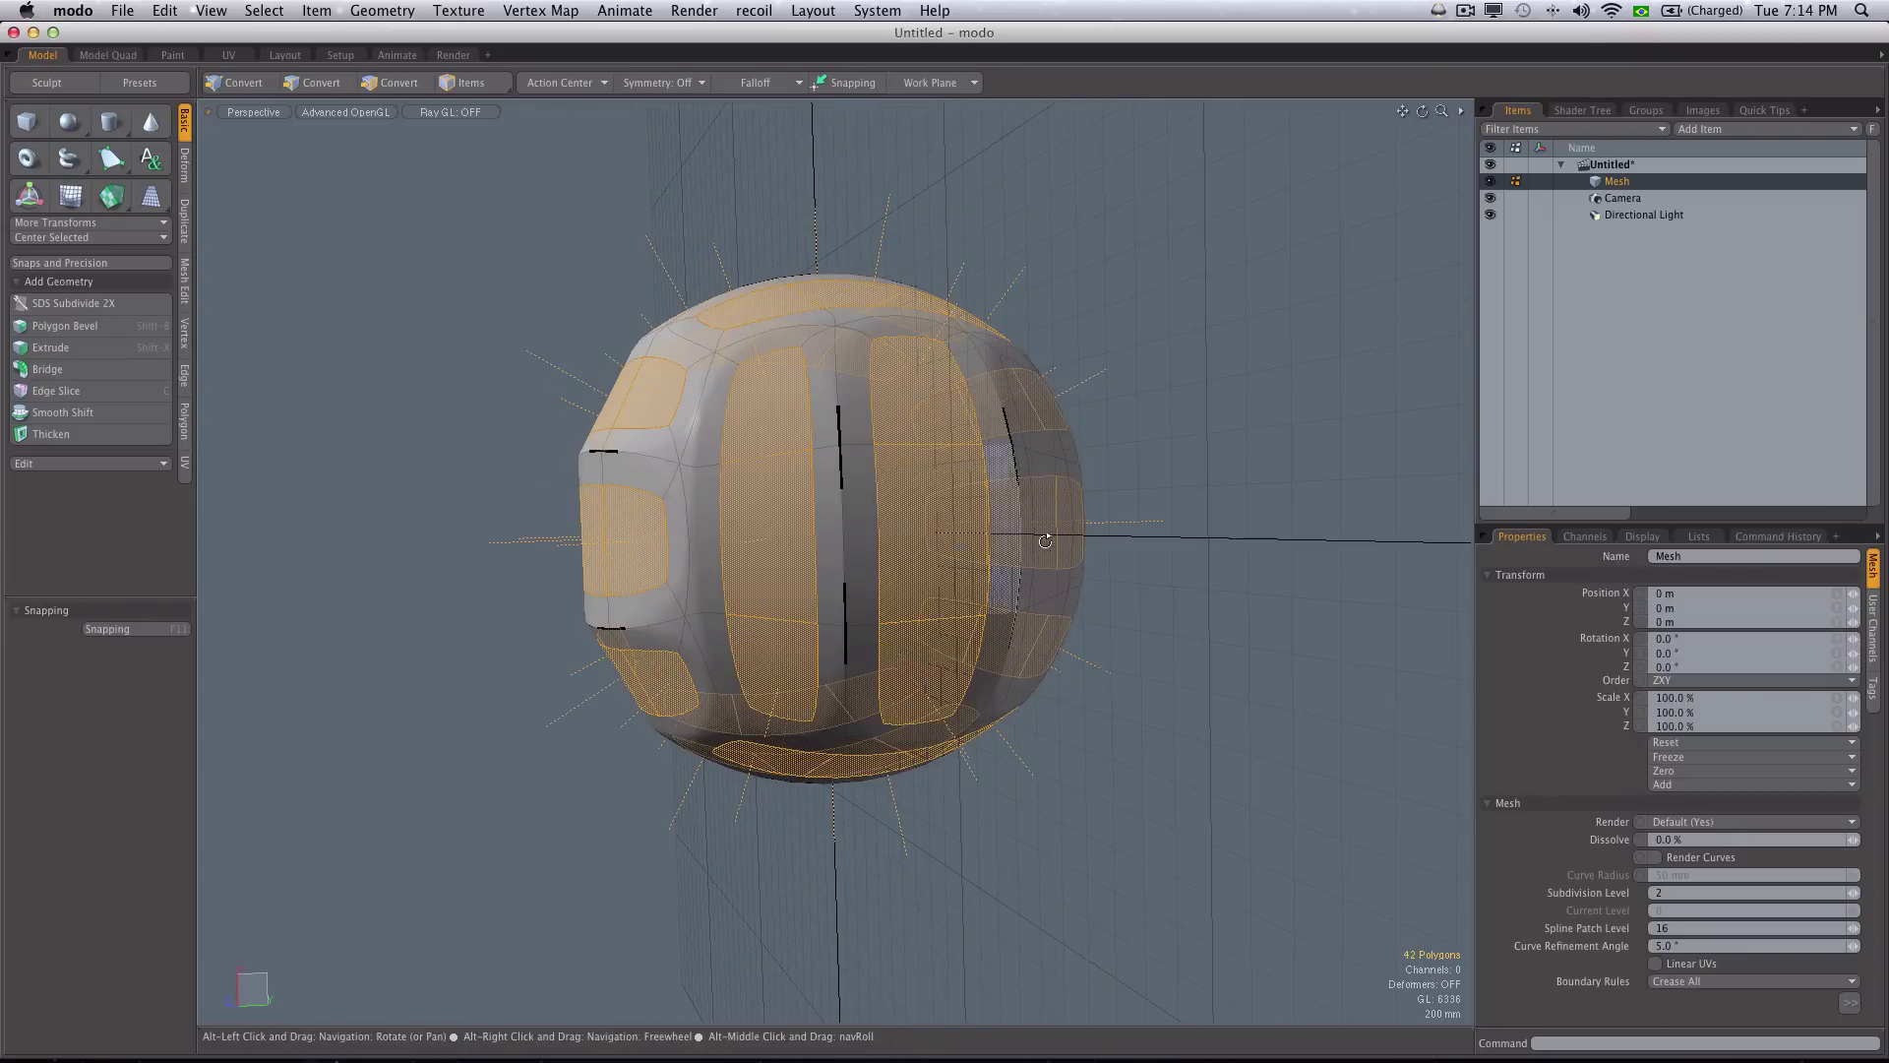
- Add the remaining unselected side panels to the polygon selection
alt+drag(1046, 535, 925, 521)
mouse_move(951, 427)
shift+mouse_down()
mouse_move(969, 611)
mouse_move(913, 546)
mouse_move(848, 589)
mouse_move(865, 486)
mouse_move(885, 519)
mouse_move(865, 611)
shift+mouse_up()
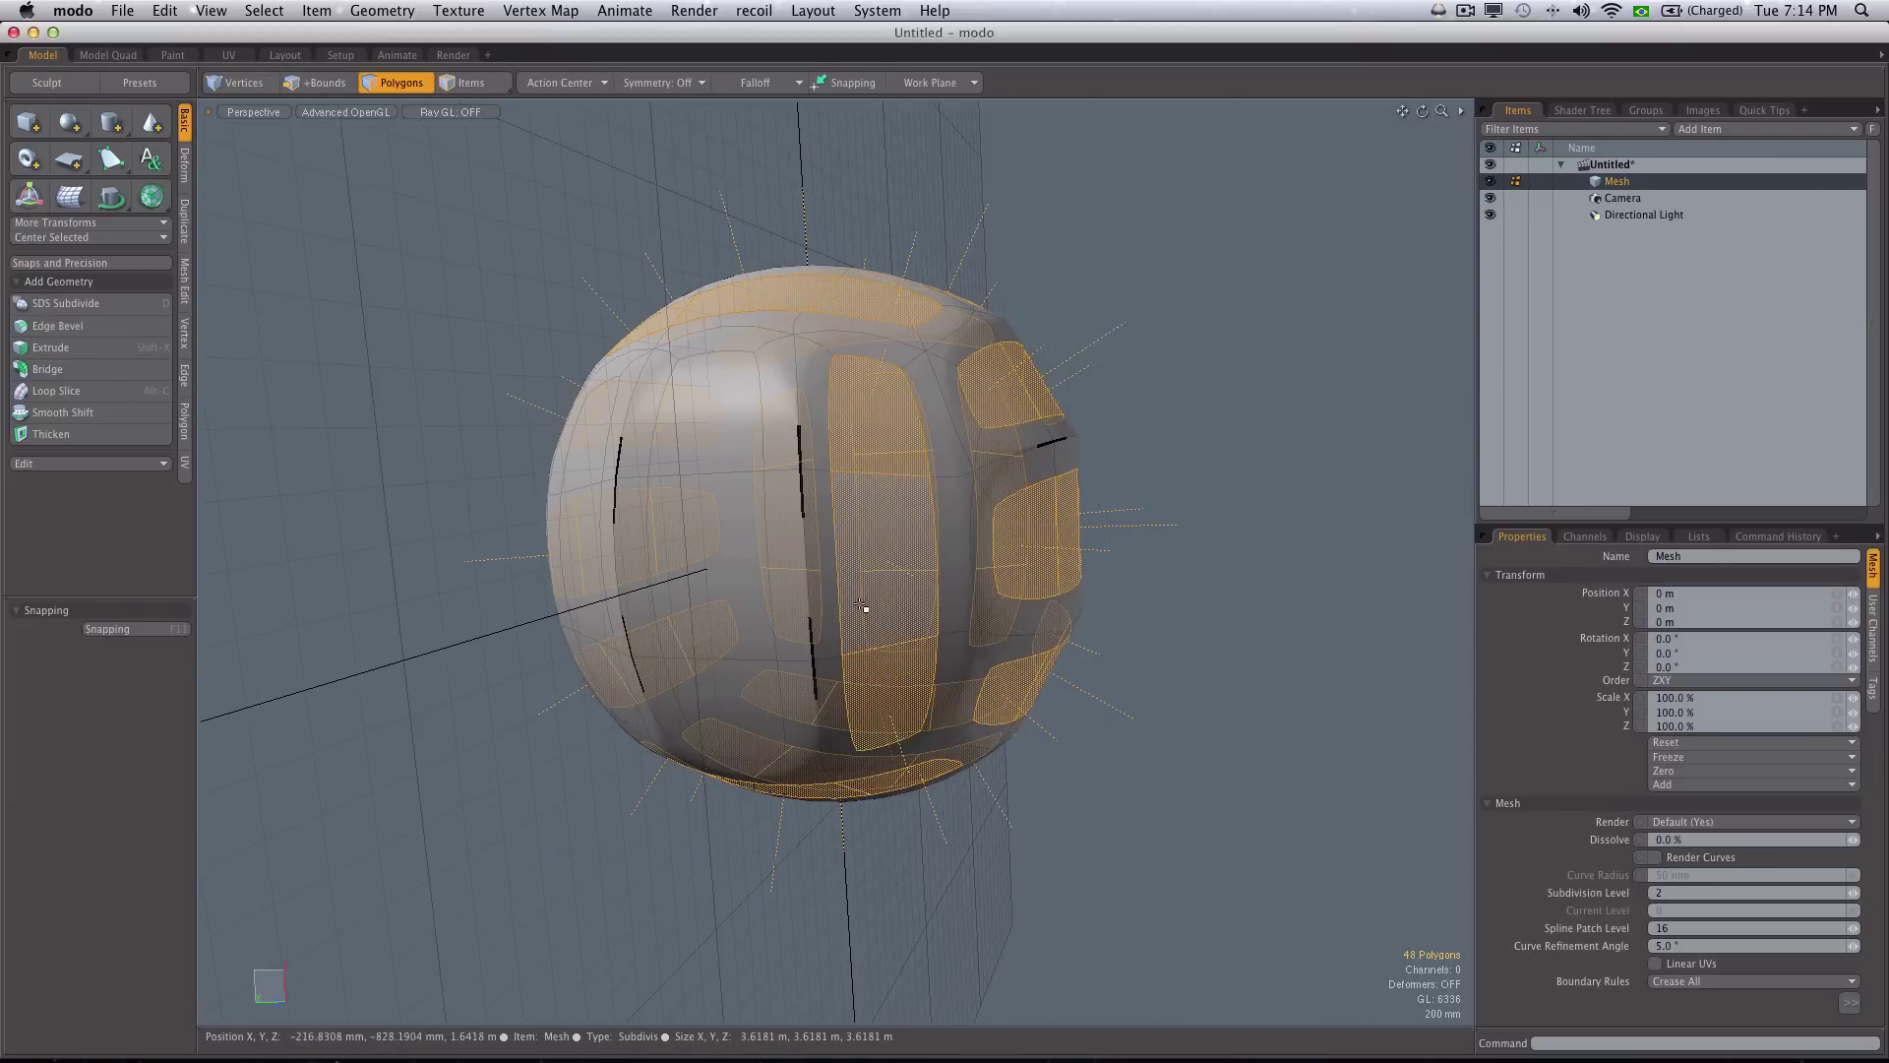
shift+drag(726, 401, 729, 683)
alt+drag(689, 580, 806, 493)
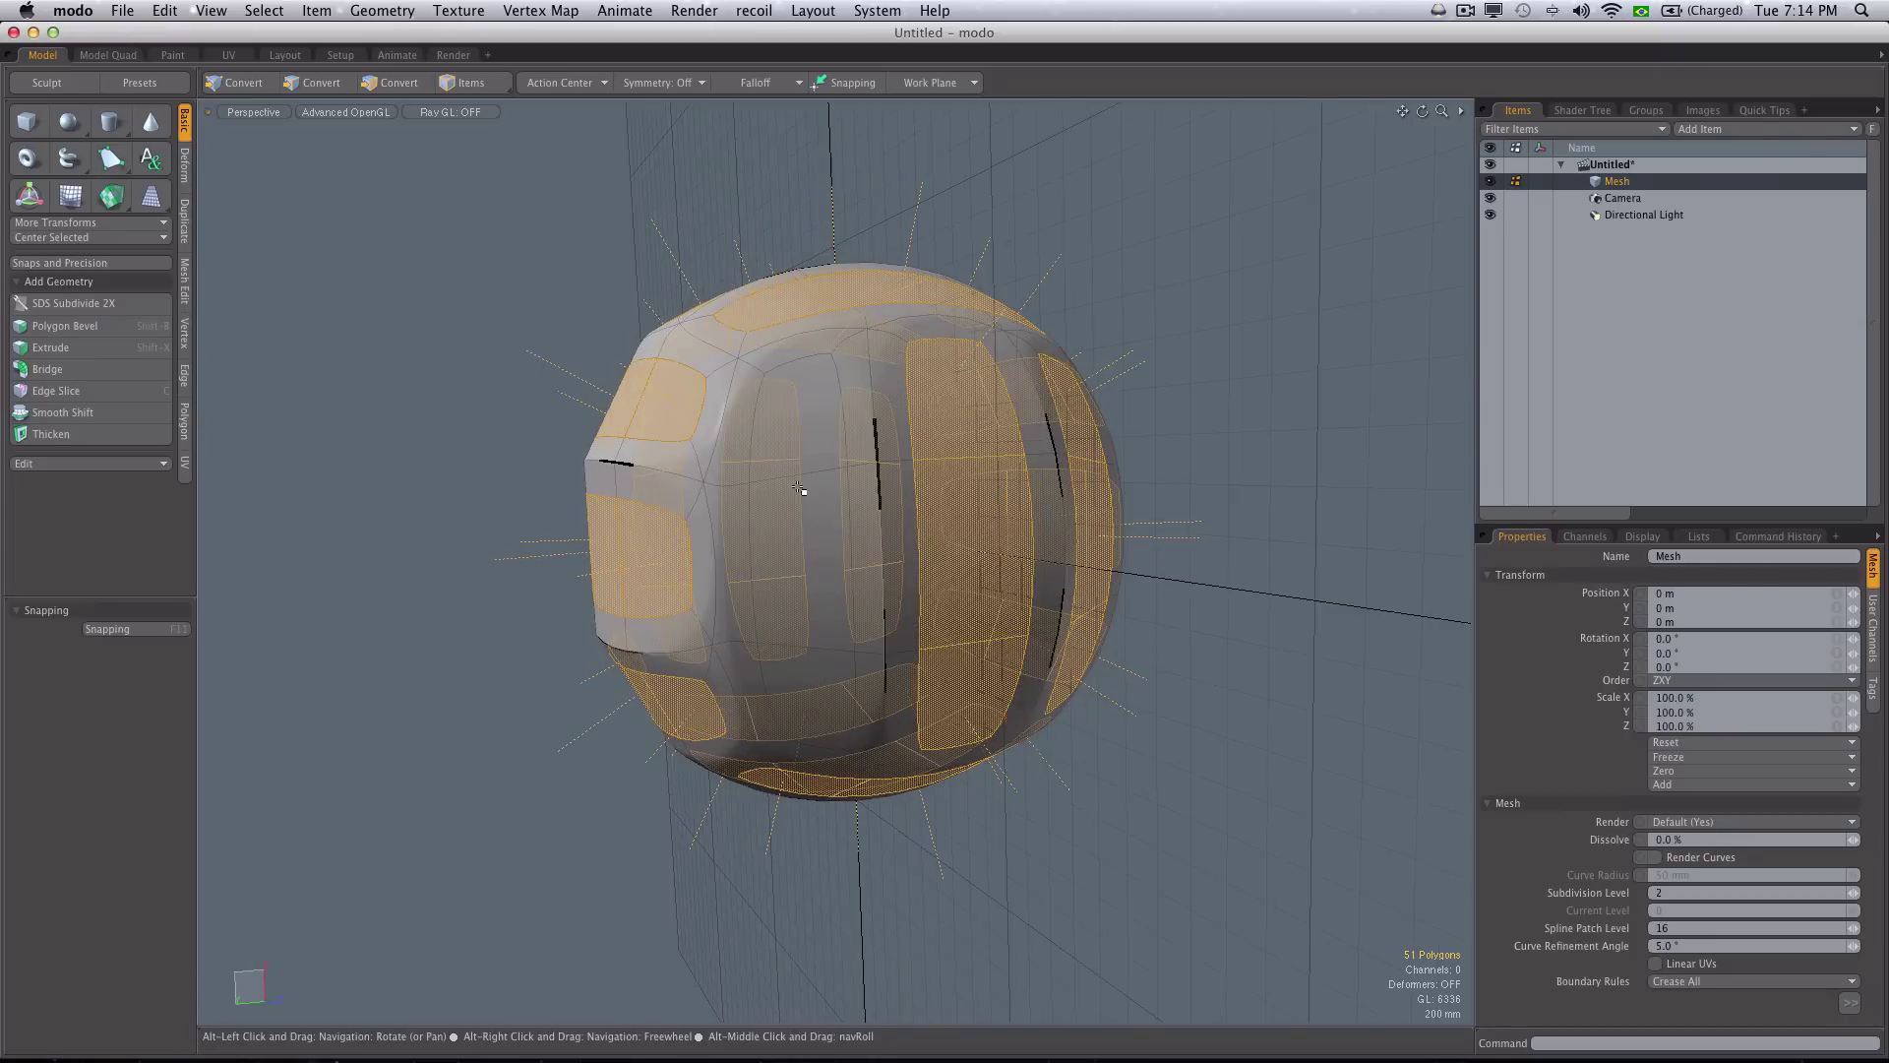
mouse_move(792, 399)
shift+mouse_down()
mouse_move(788, 653)
mouse_move(759, 675)
mouse_move(915, 473)
mouse_move(1038, 374)
mouse_move(733, 335)
shift+mouse_up()
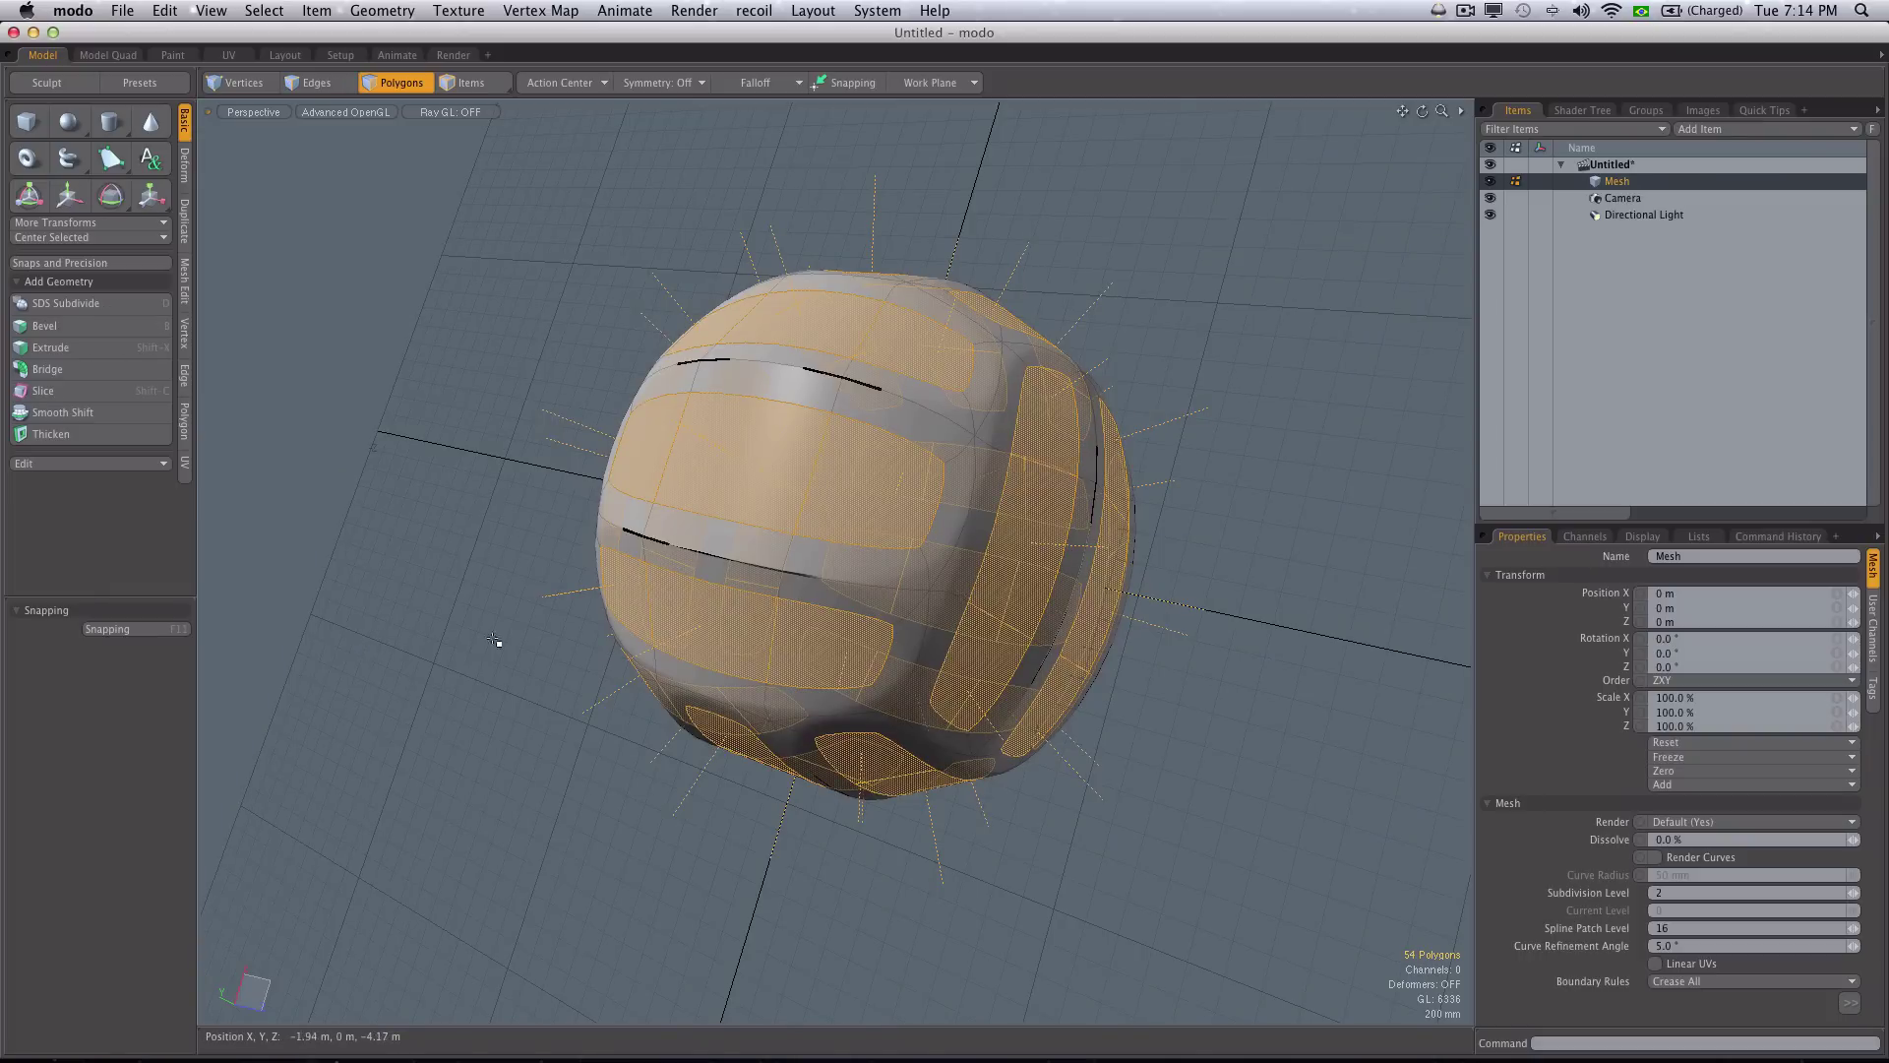
- Add the selected panel polygons to a selection set named GOMOS, and clear the selection
right_click(462, 473)
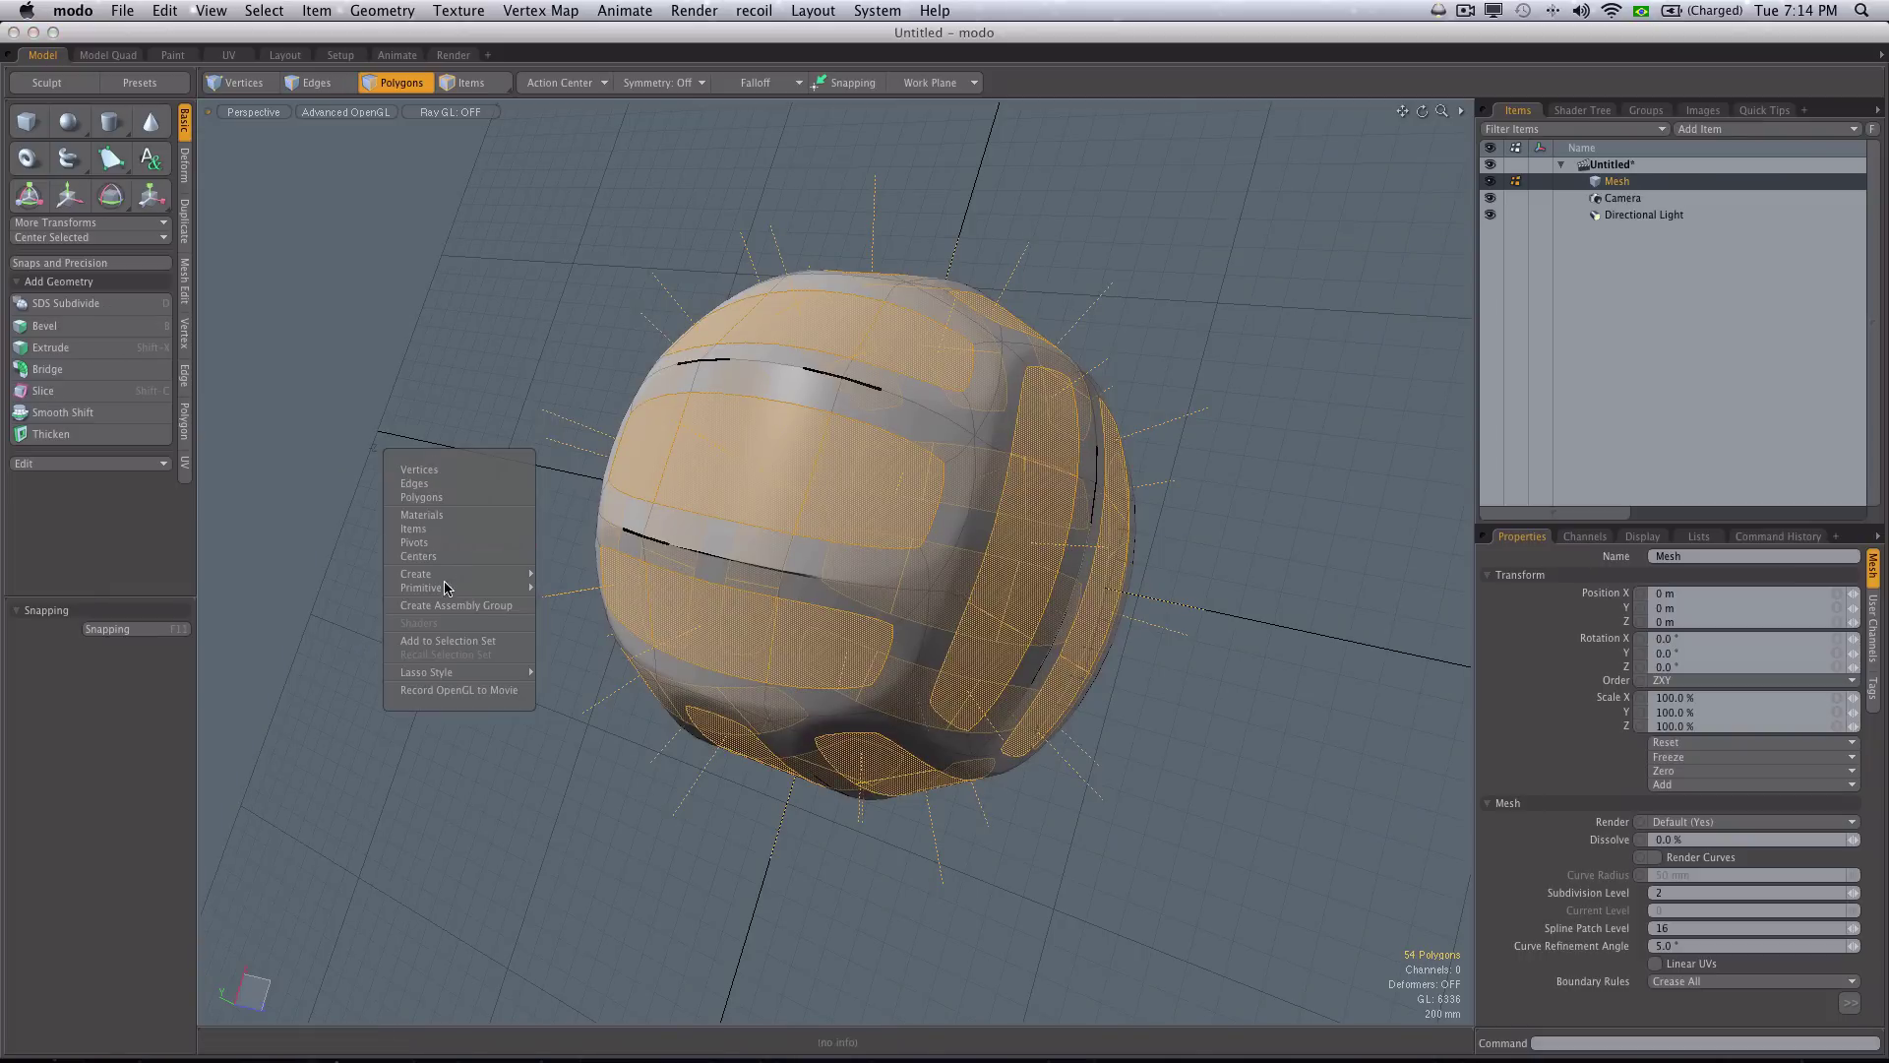
click(462, 641)
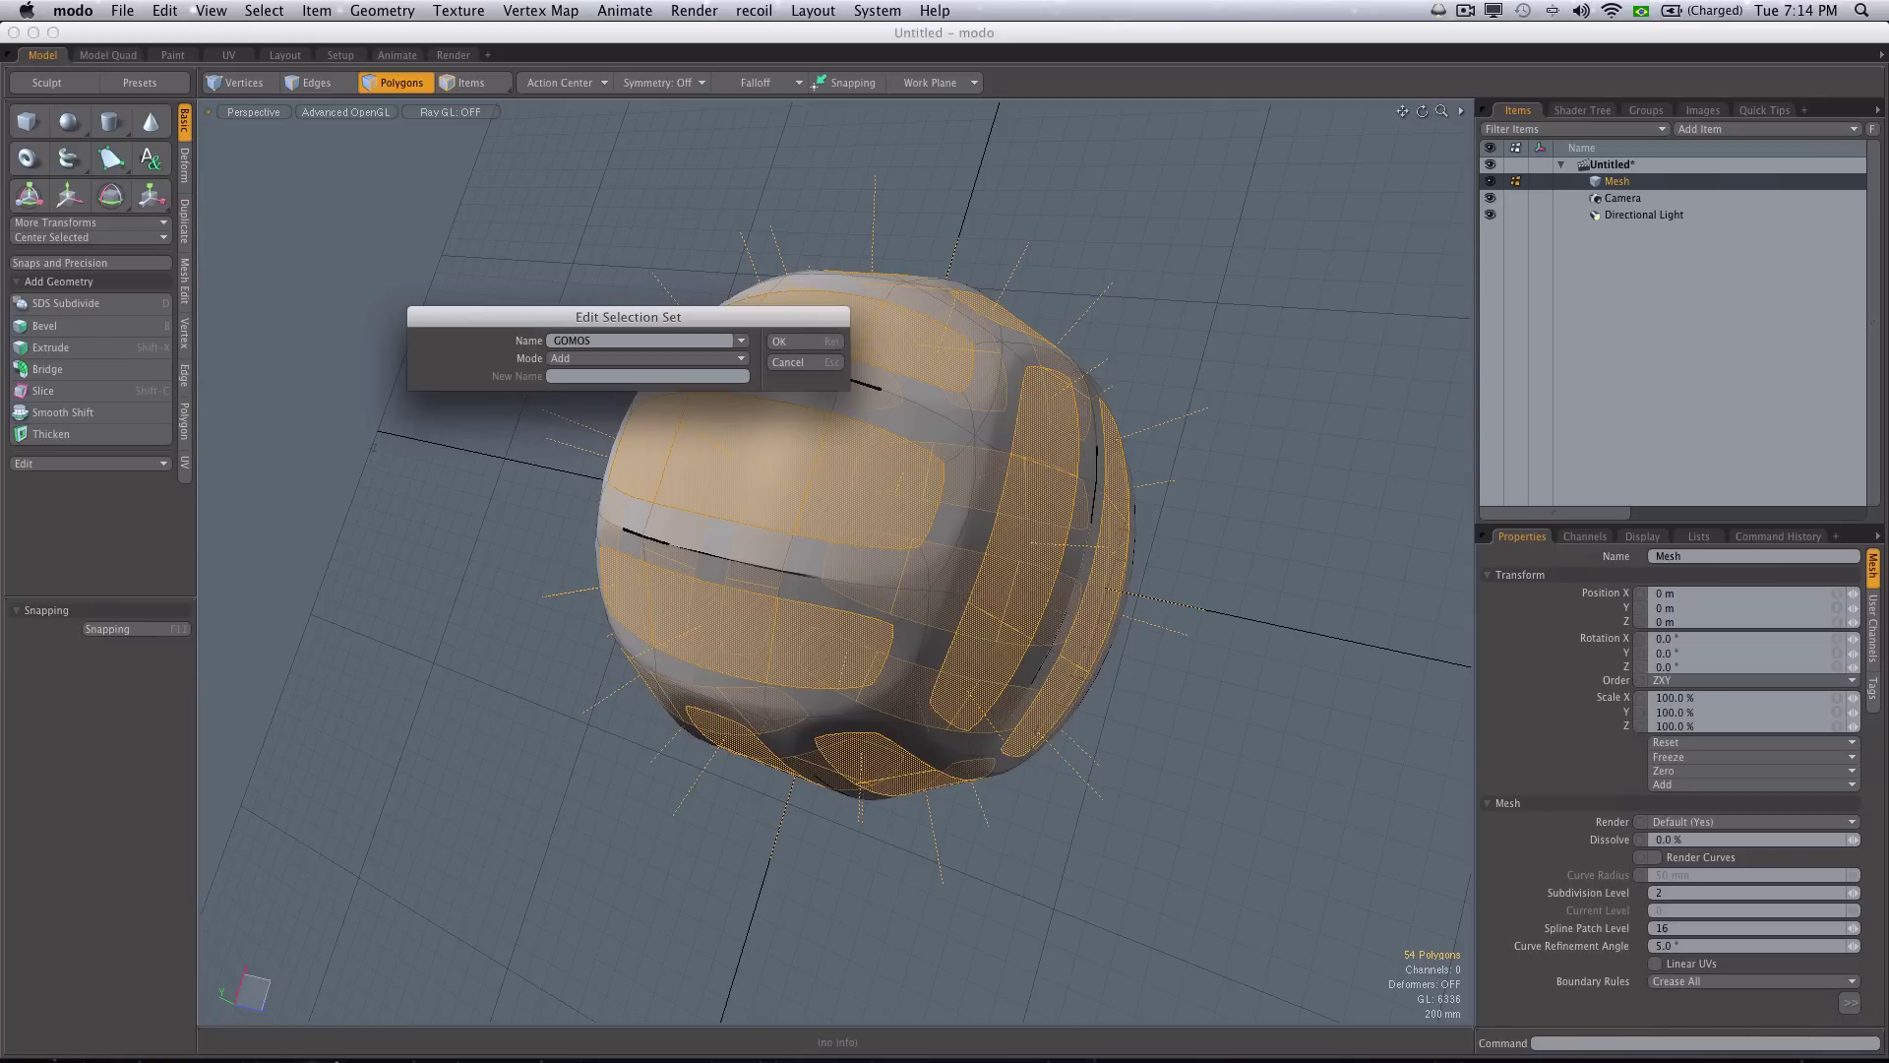
click(783, 341)
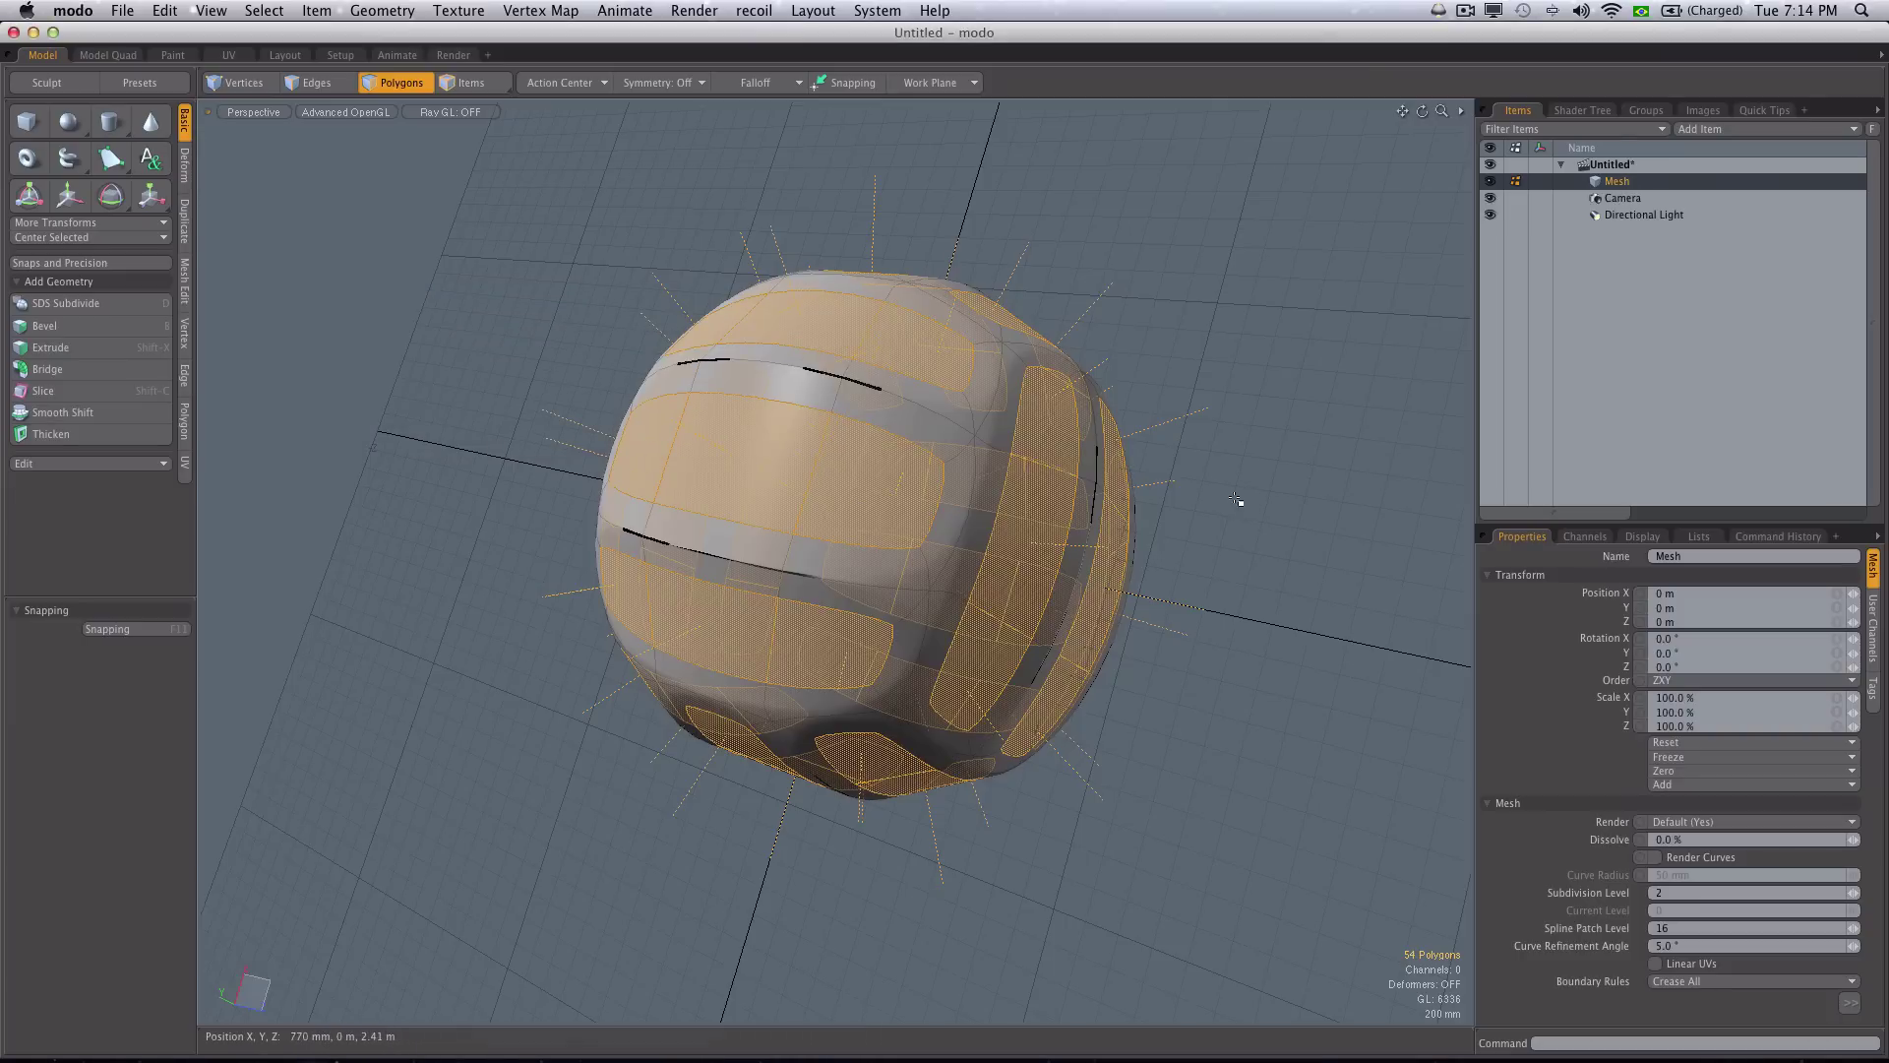
click(1211, 561)
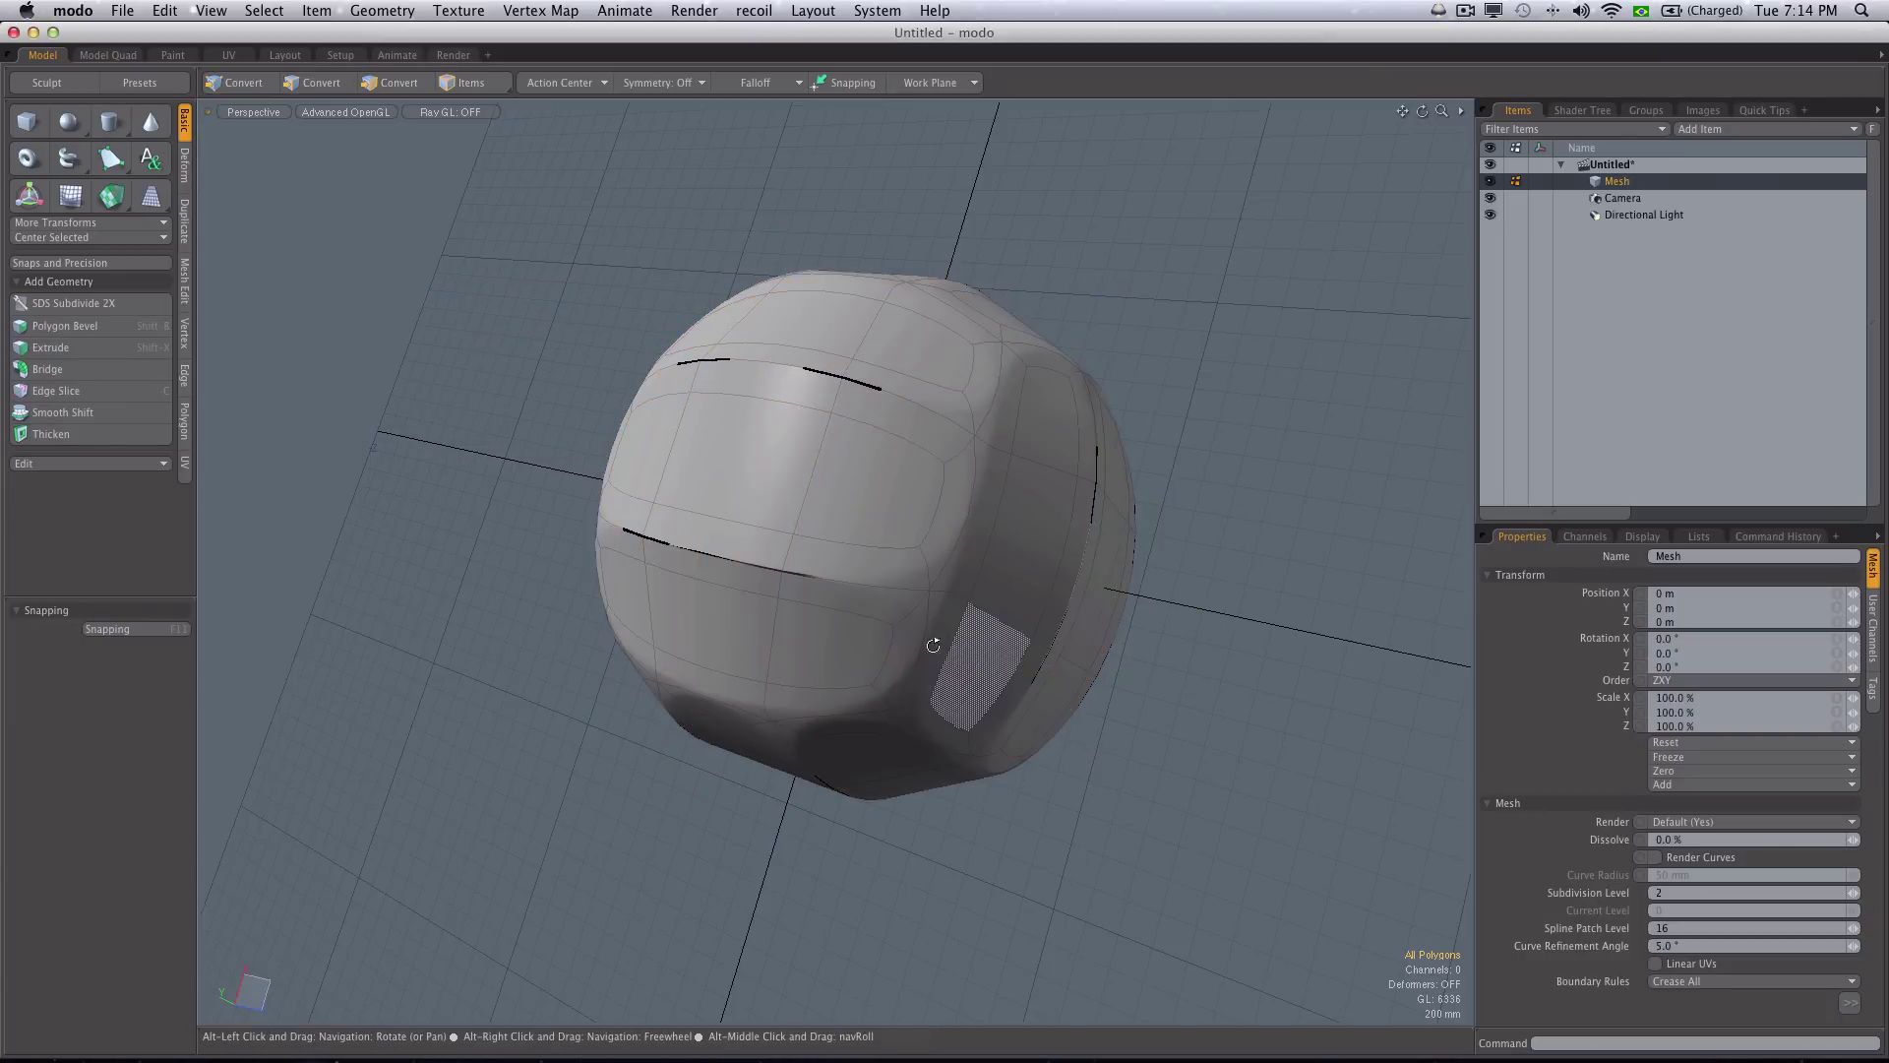
- Try to run the jj_superspherize.pl script on the ball mesh
alt+drag(960, 611, 881, 543)
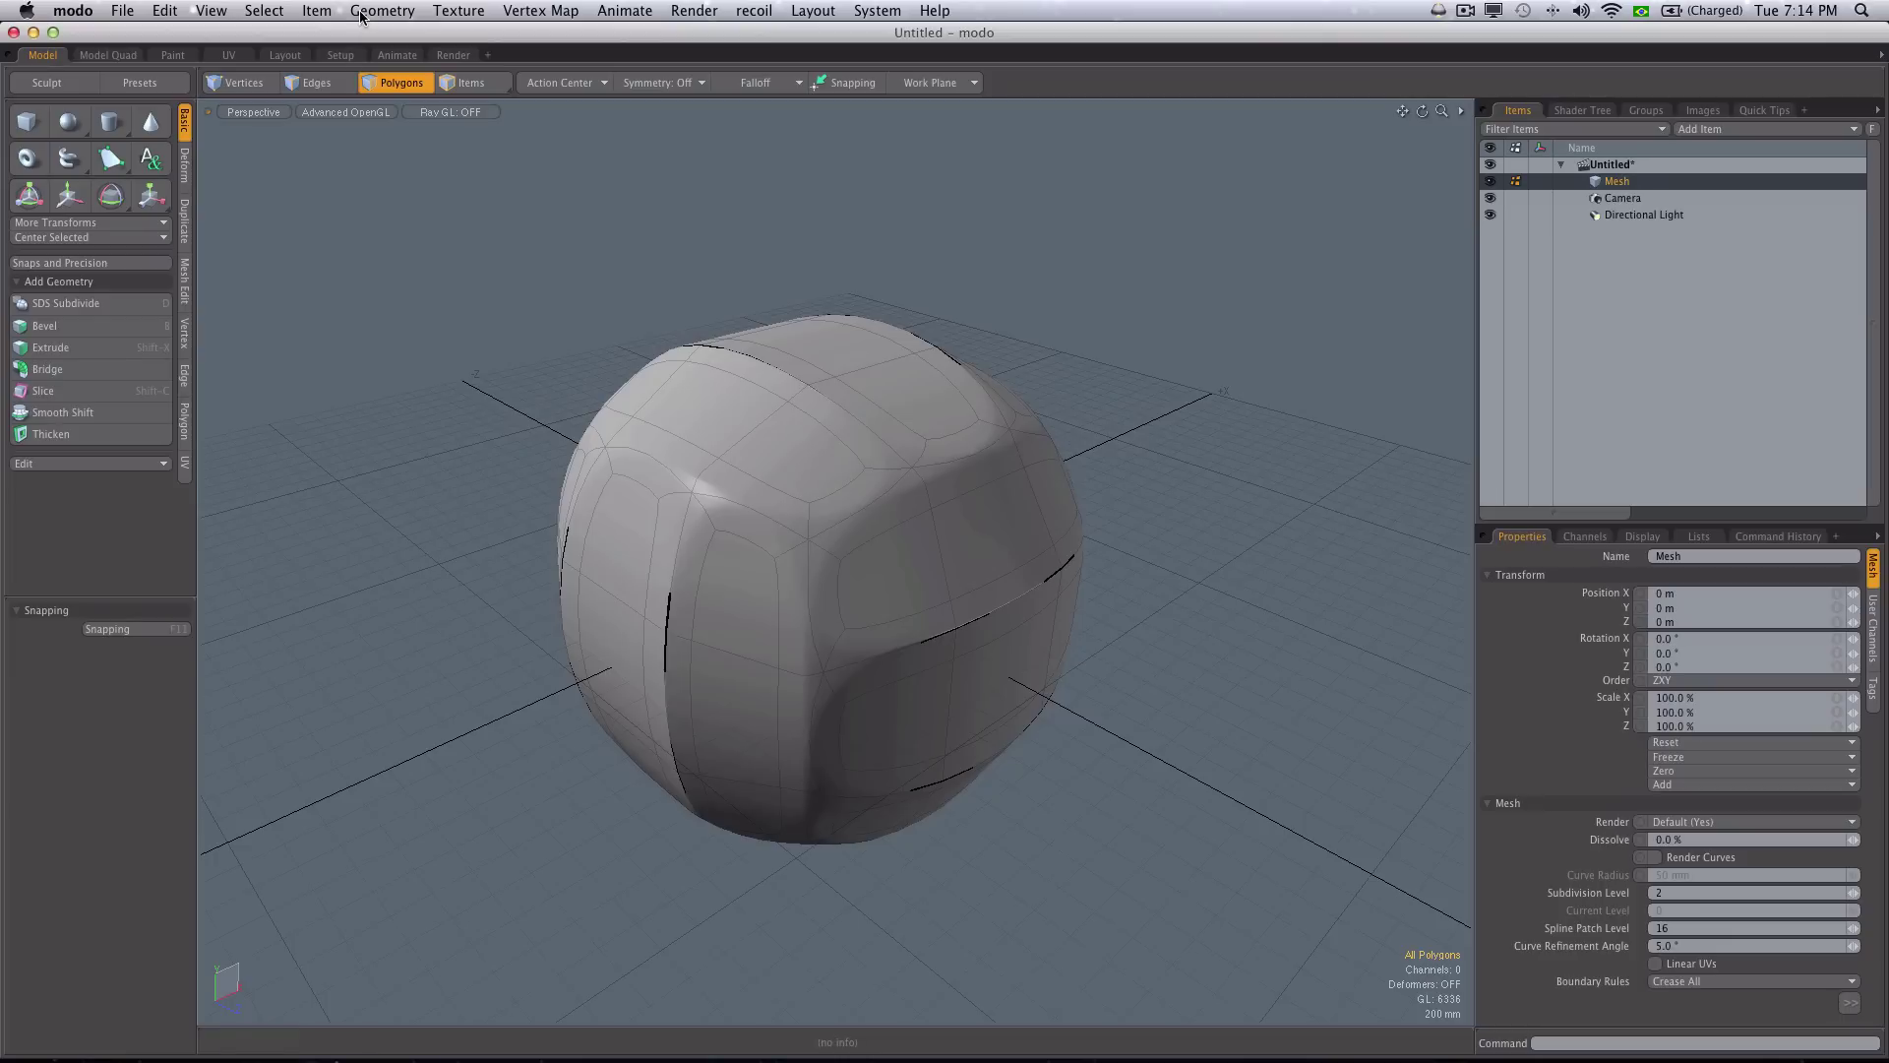
click(874, 10)
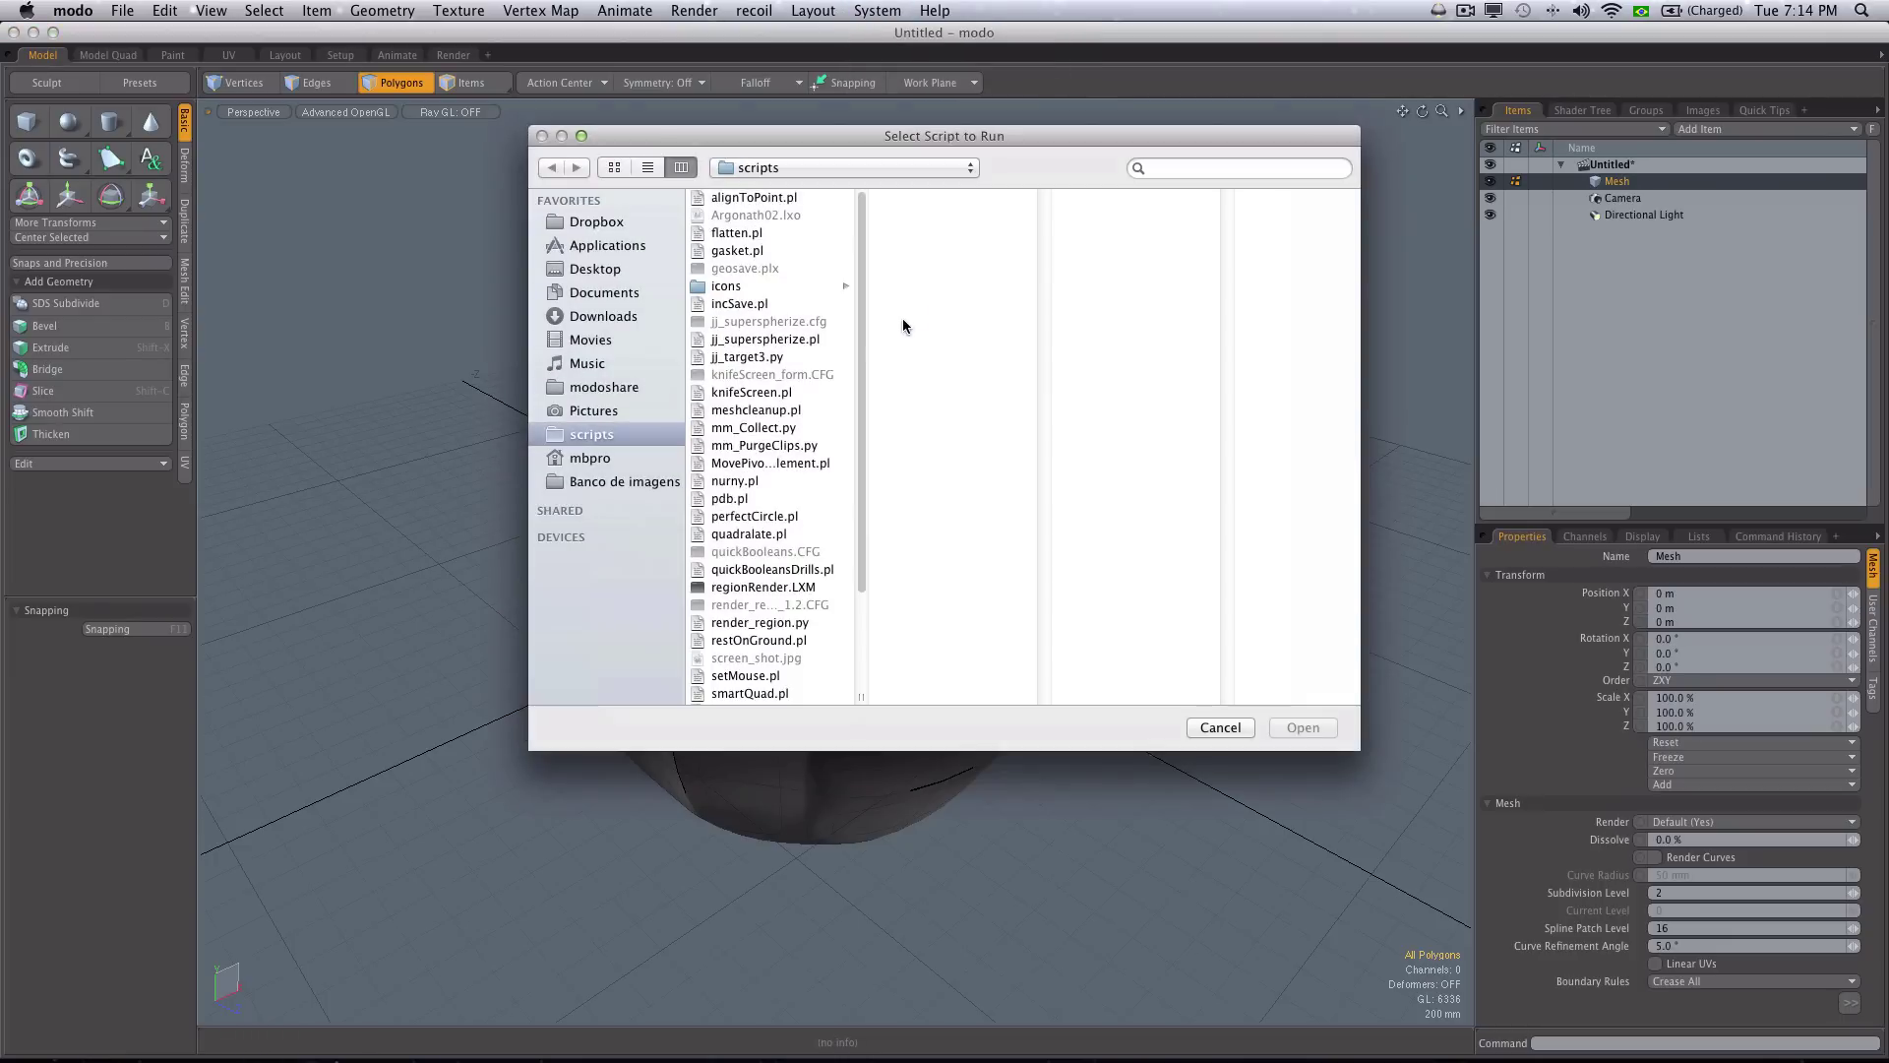
click(763, 338)
click(1289, 728)
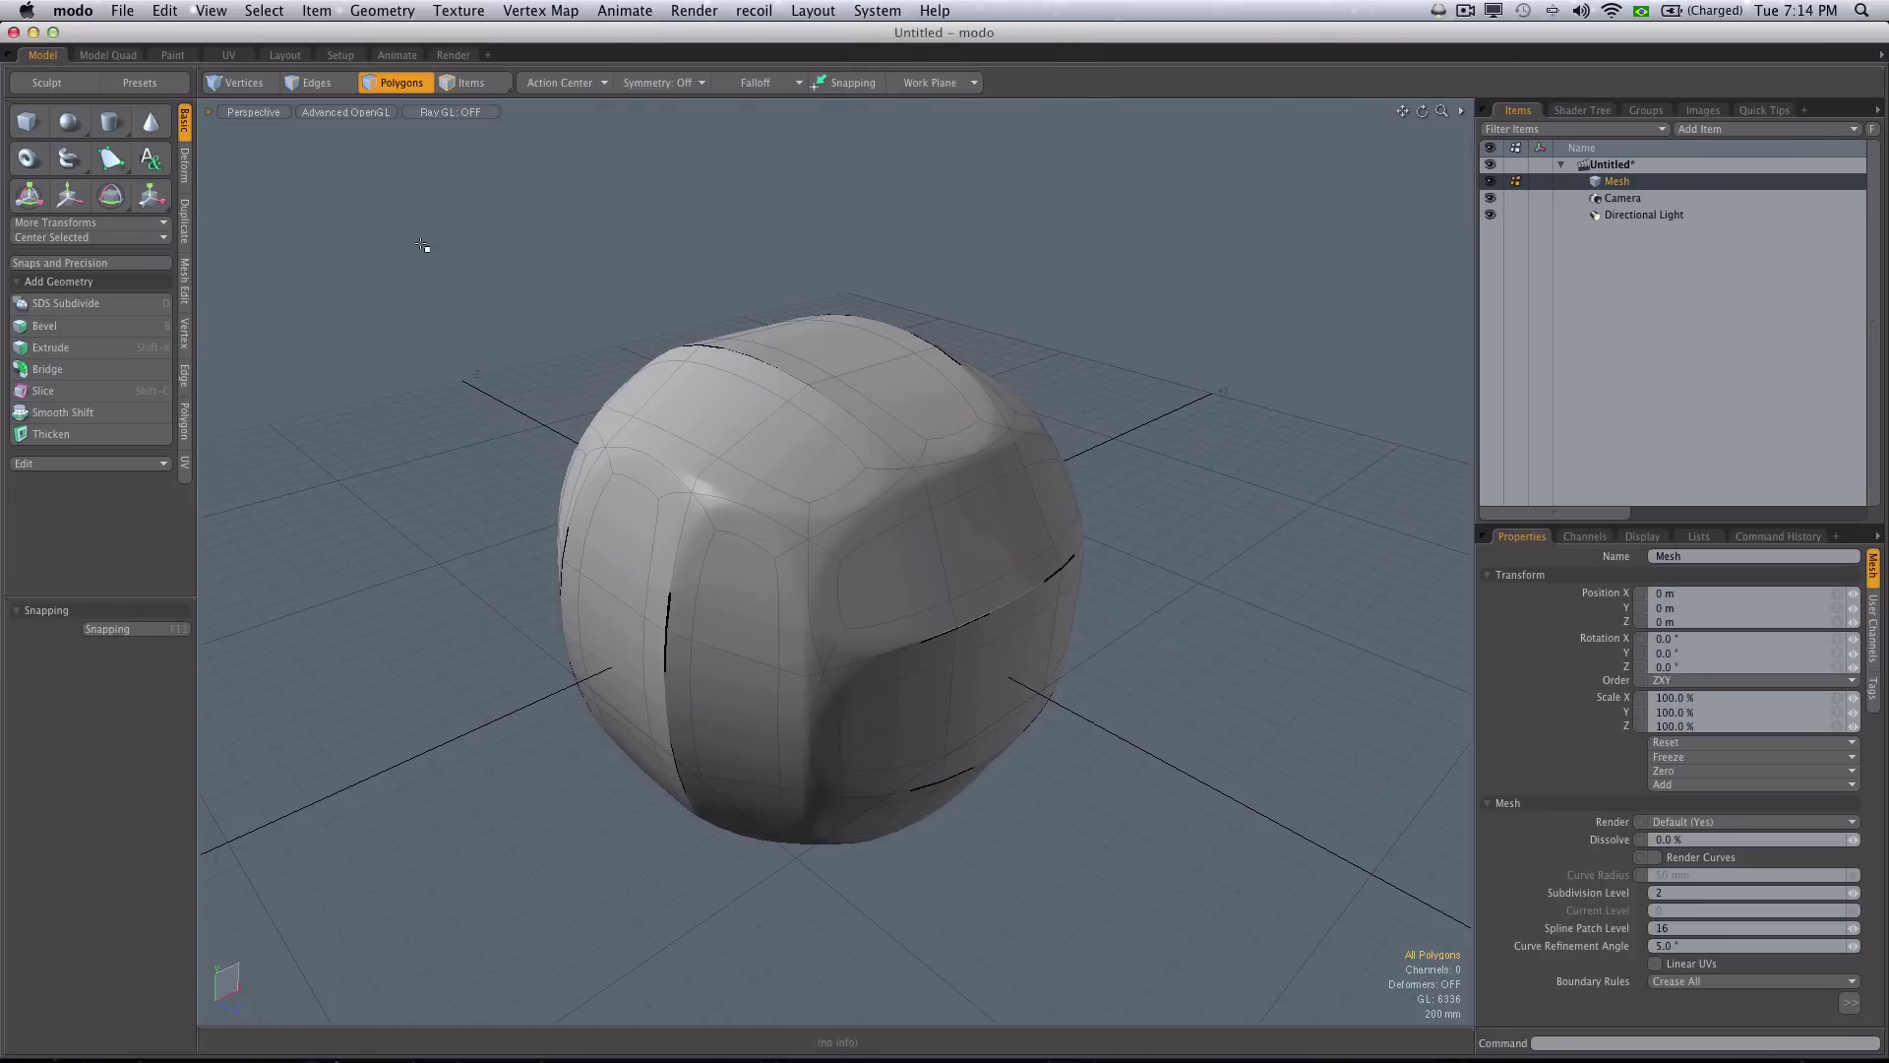
- Subdivide all polygons of the ball using the Smooth subdivision method
click(376, 10)
mouse_move(482, 392)
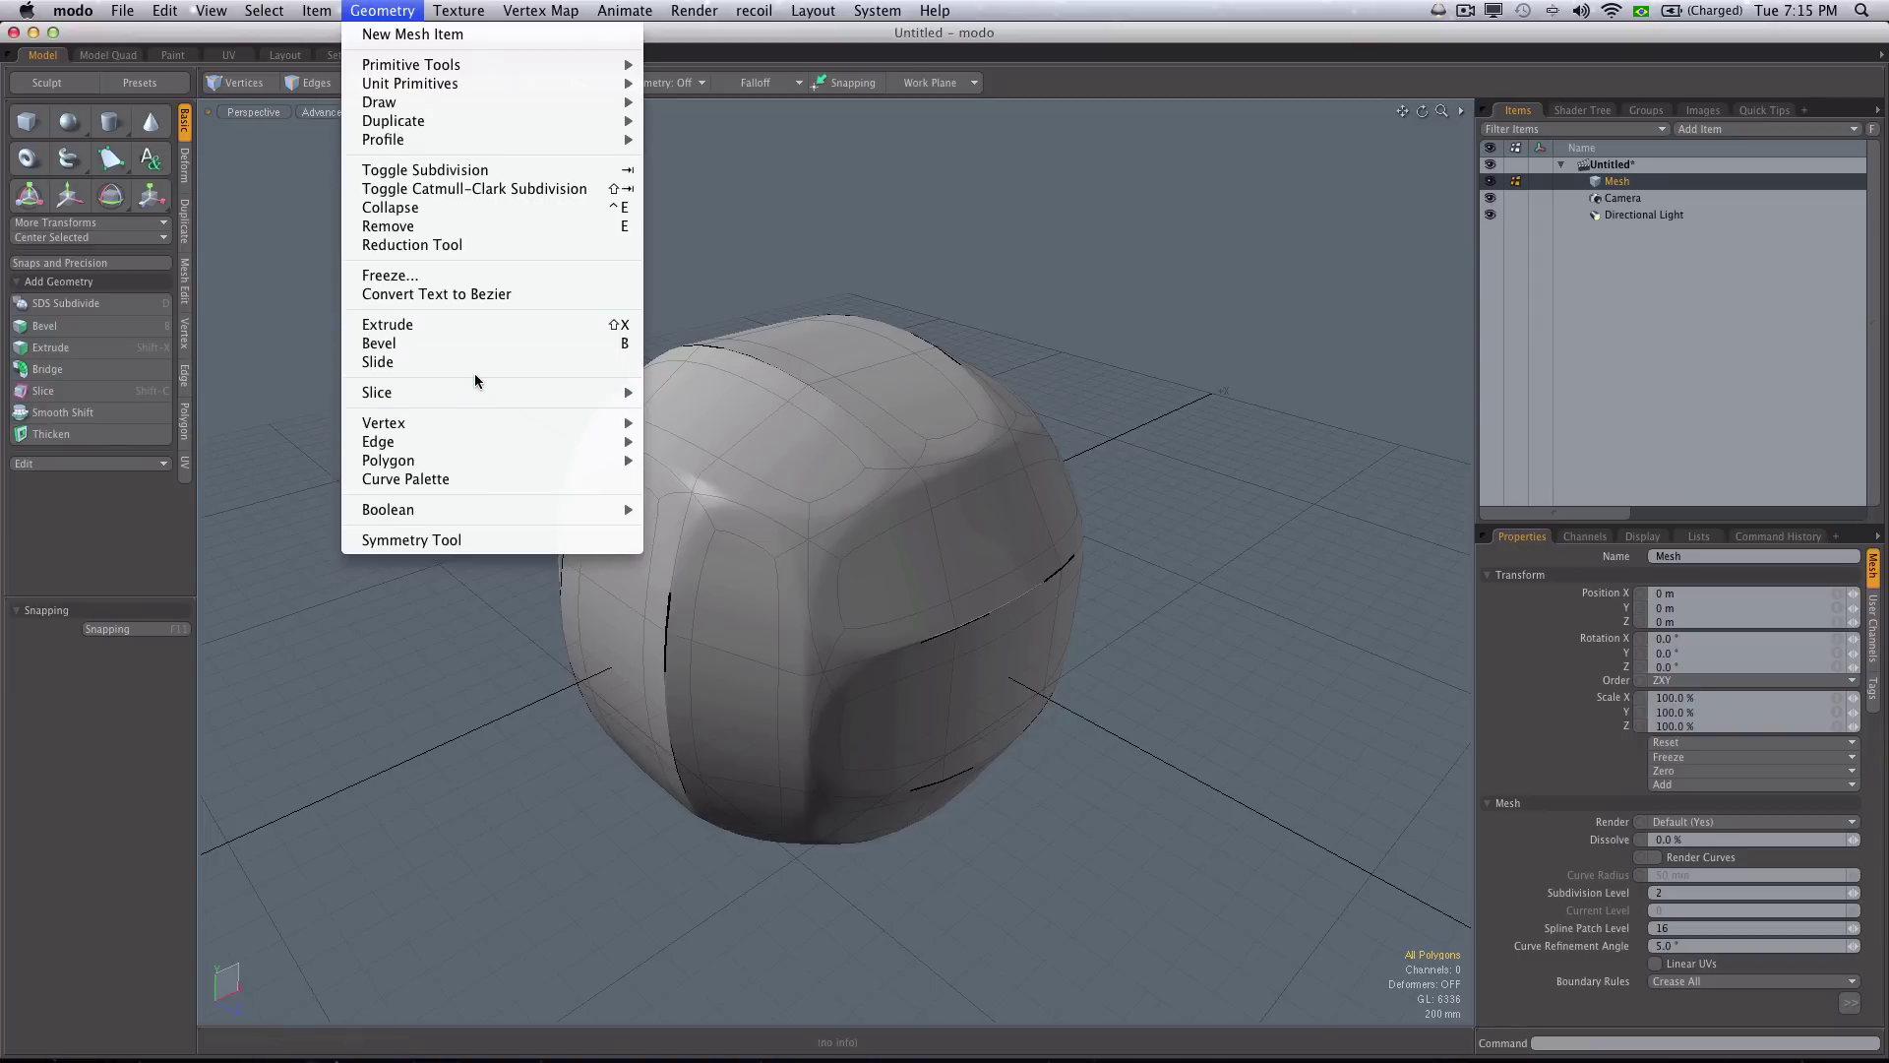
mouse_move(497, 462)
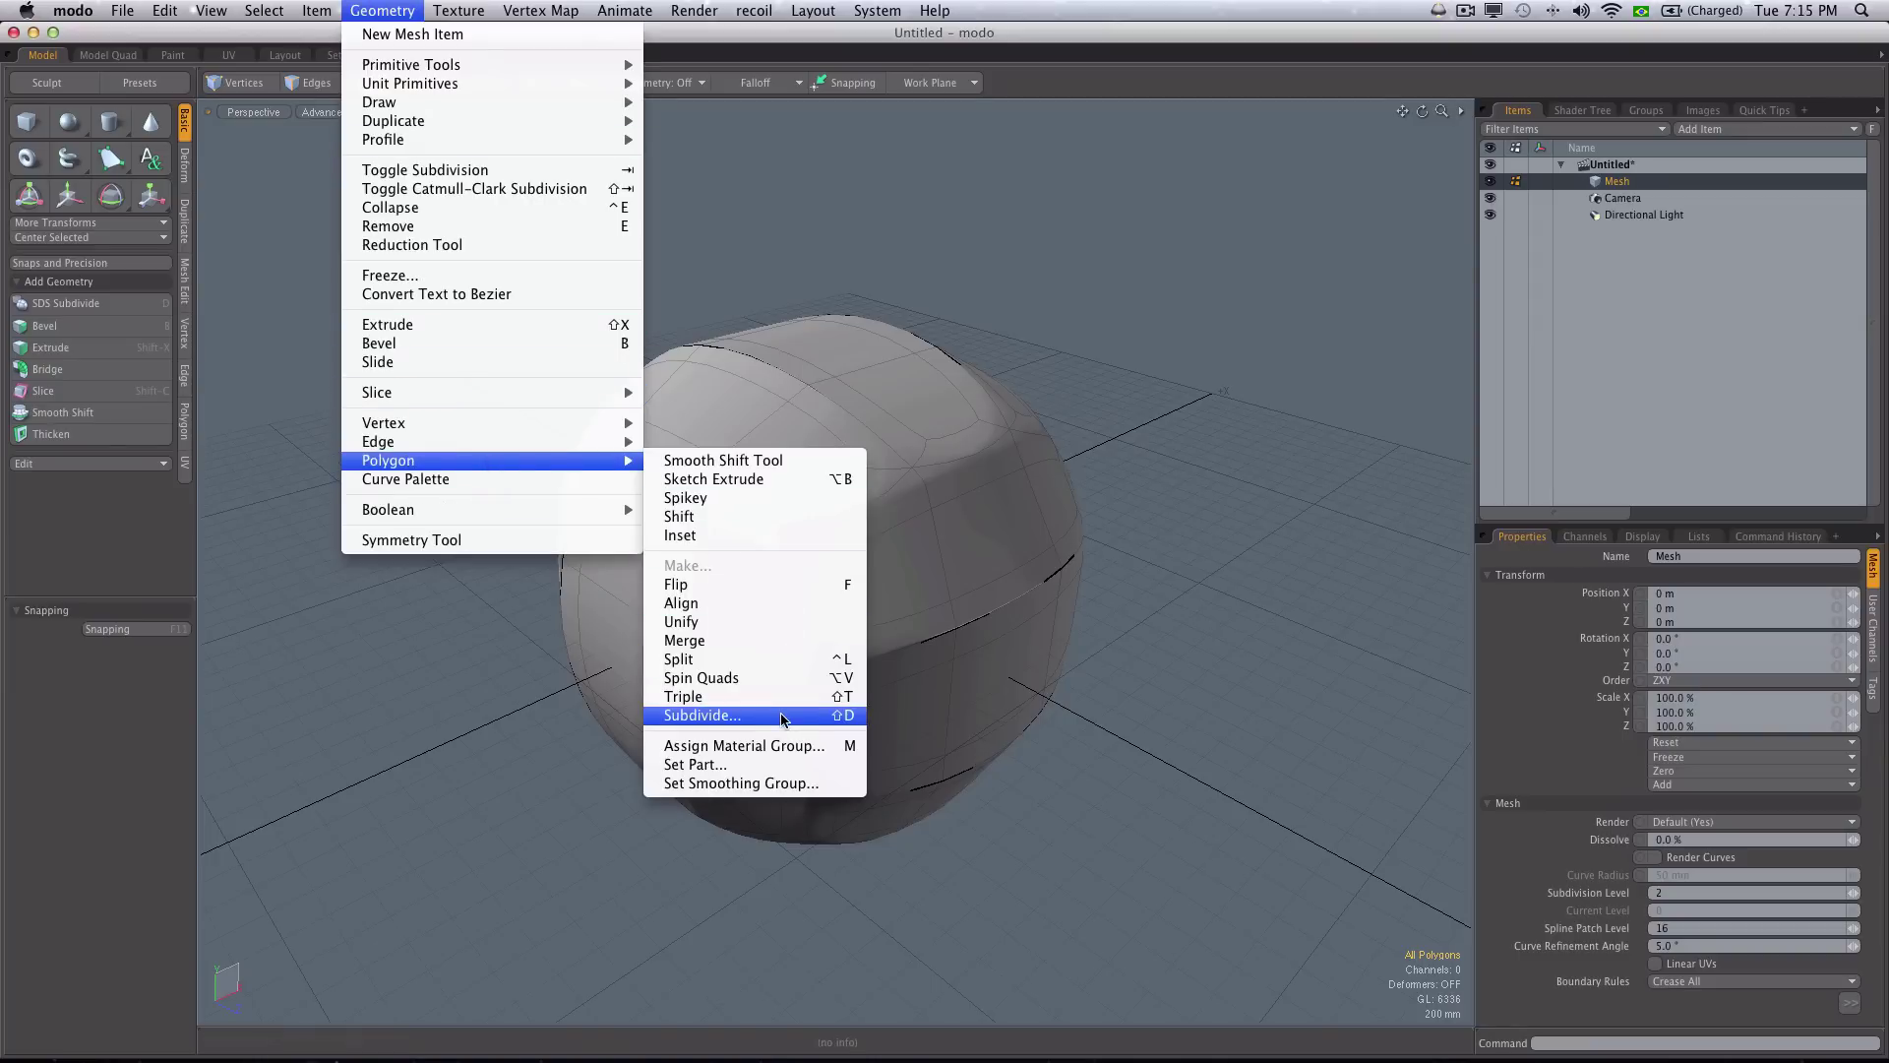
click(813, 715)
click(602, 324)
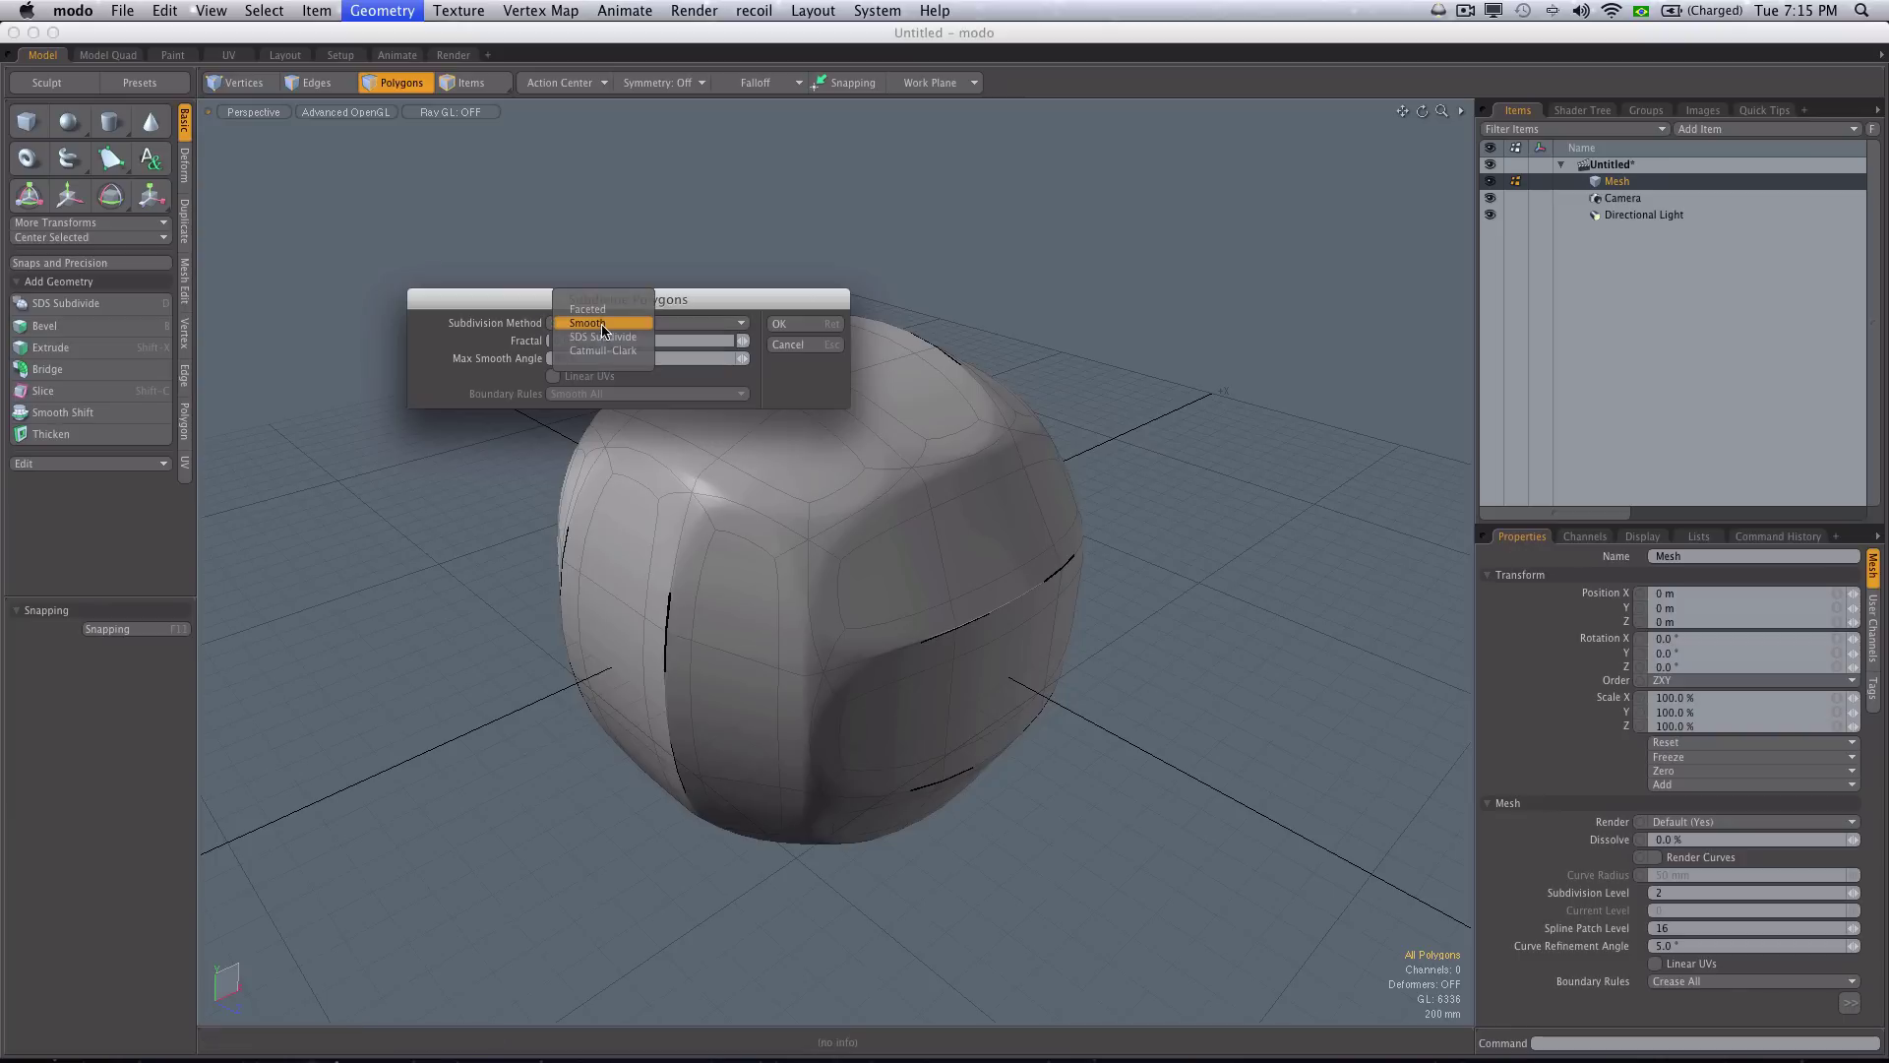
click(592, 325)
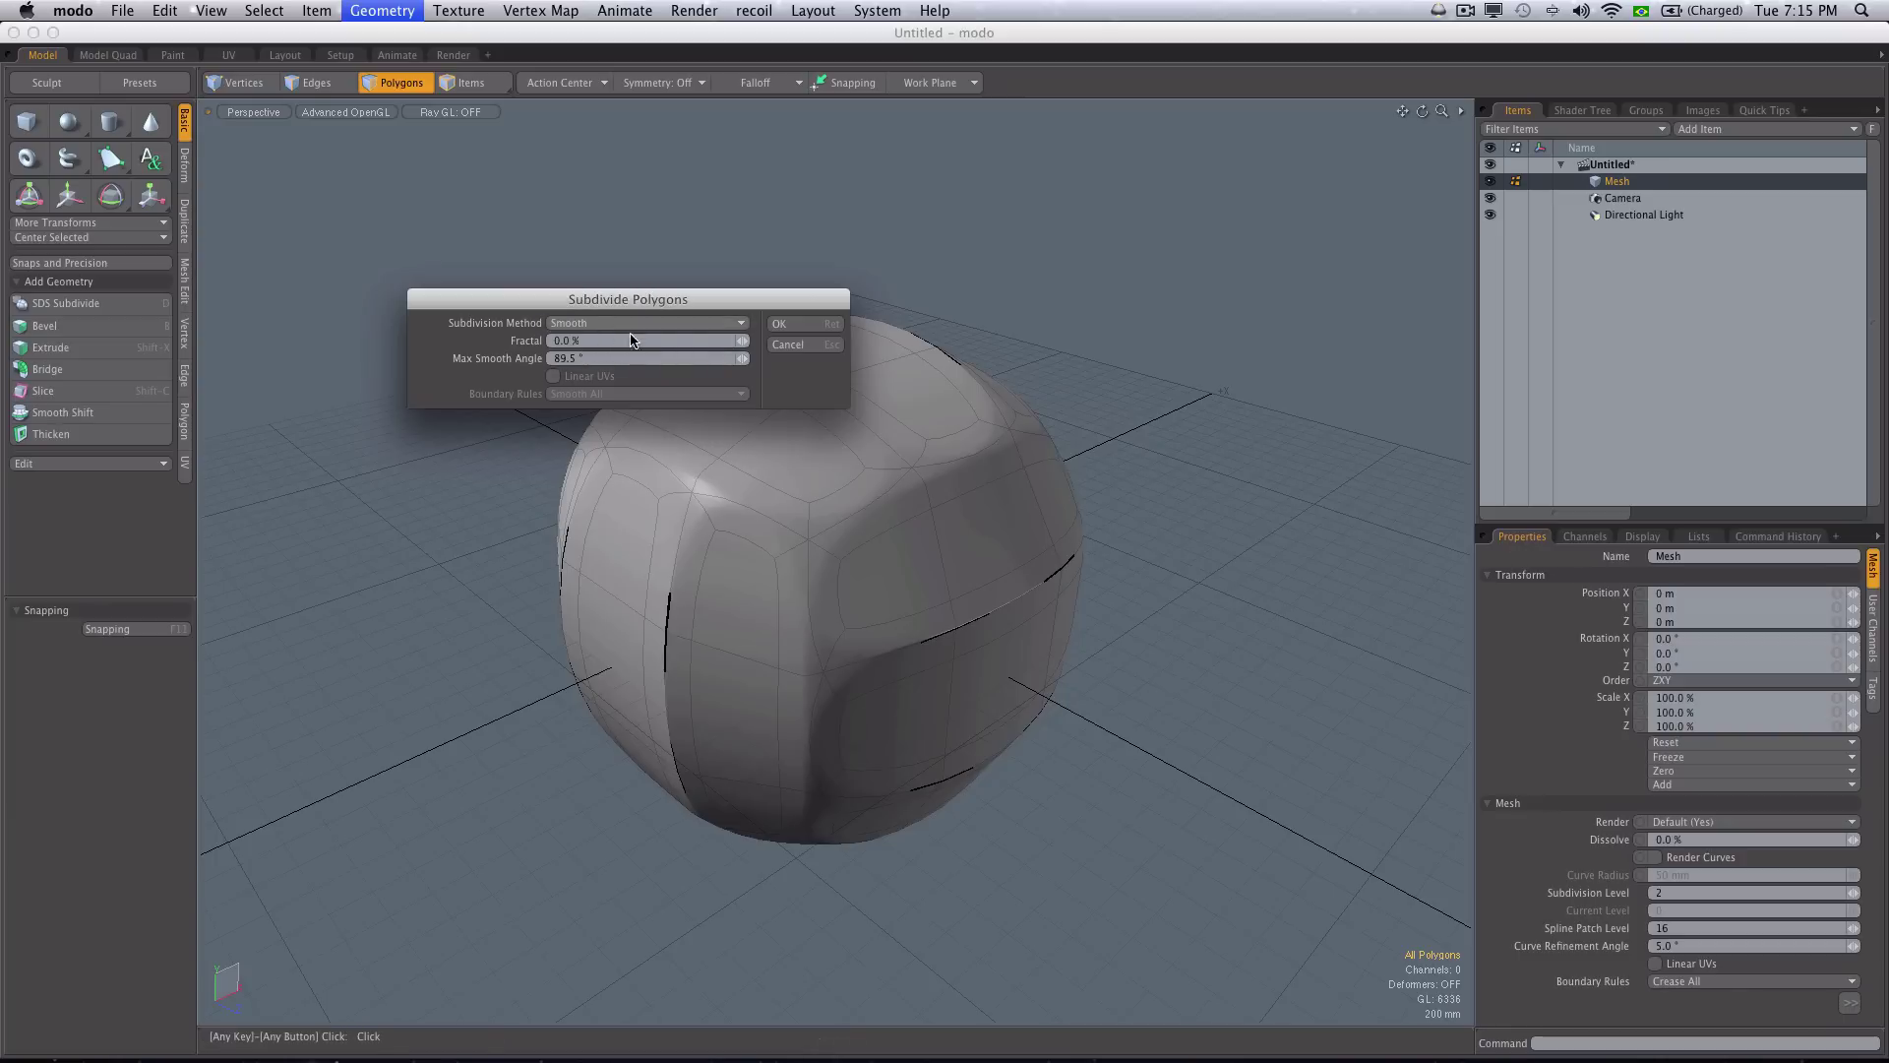
click(799, 326)
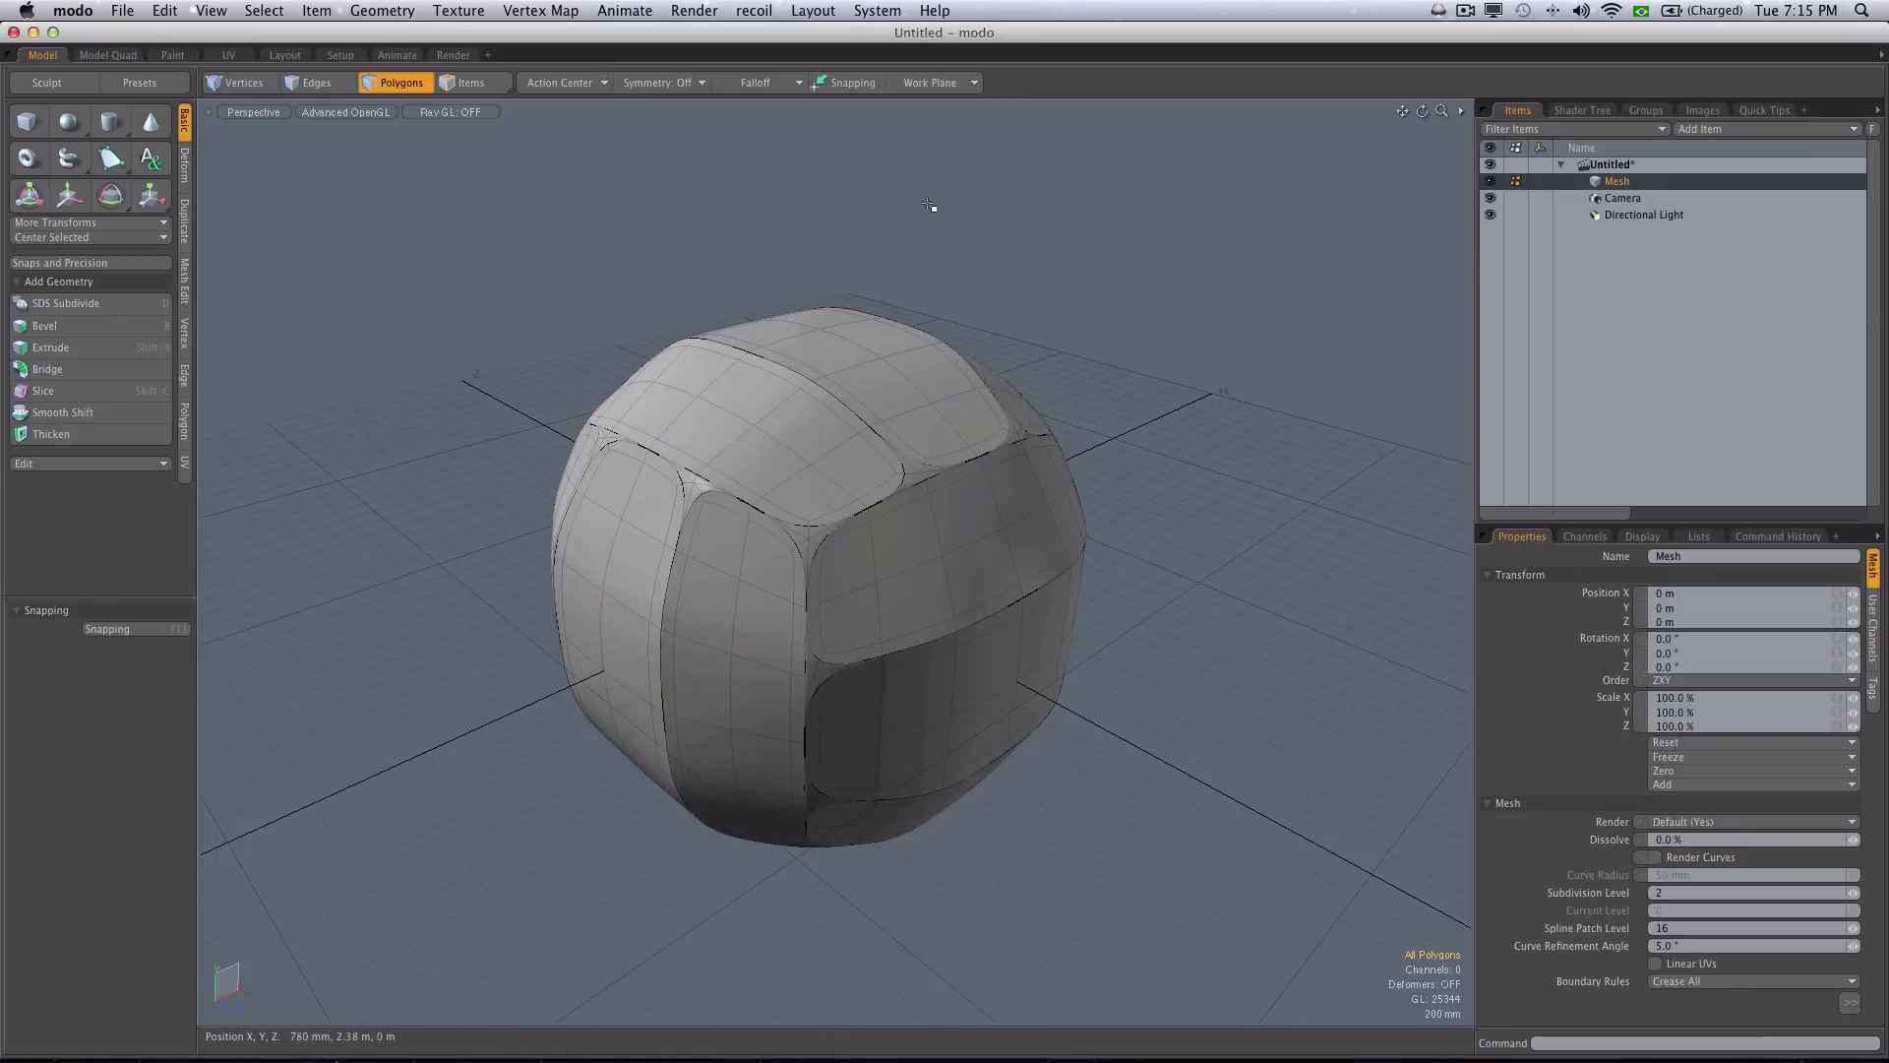
- Run the jj_superspherize.pl script to round the subdivided mesh into a sphere
click(877, 12)
click(905, 226)
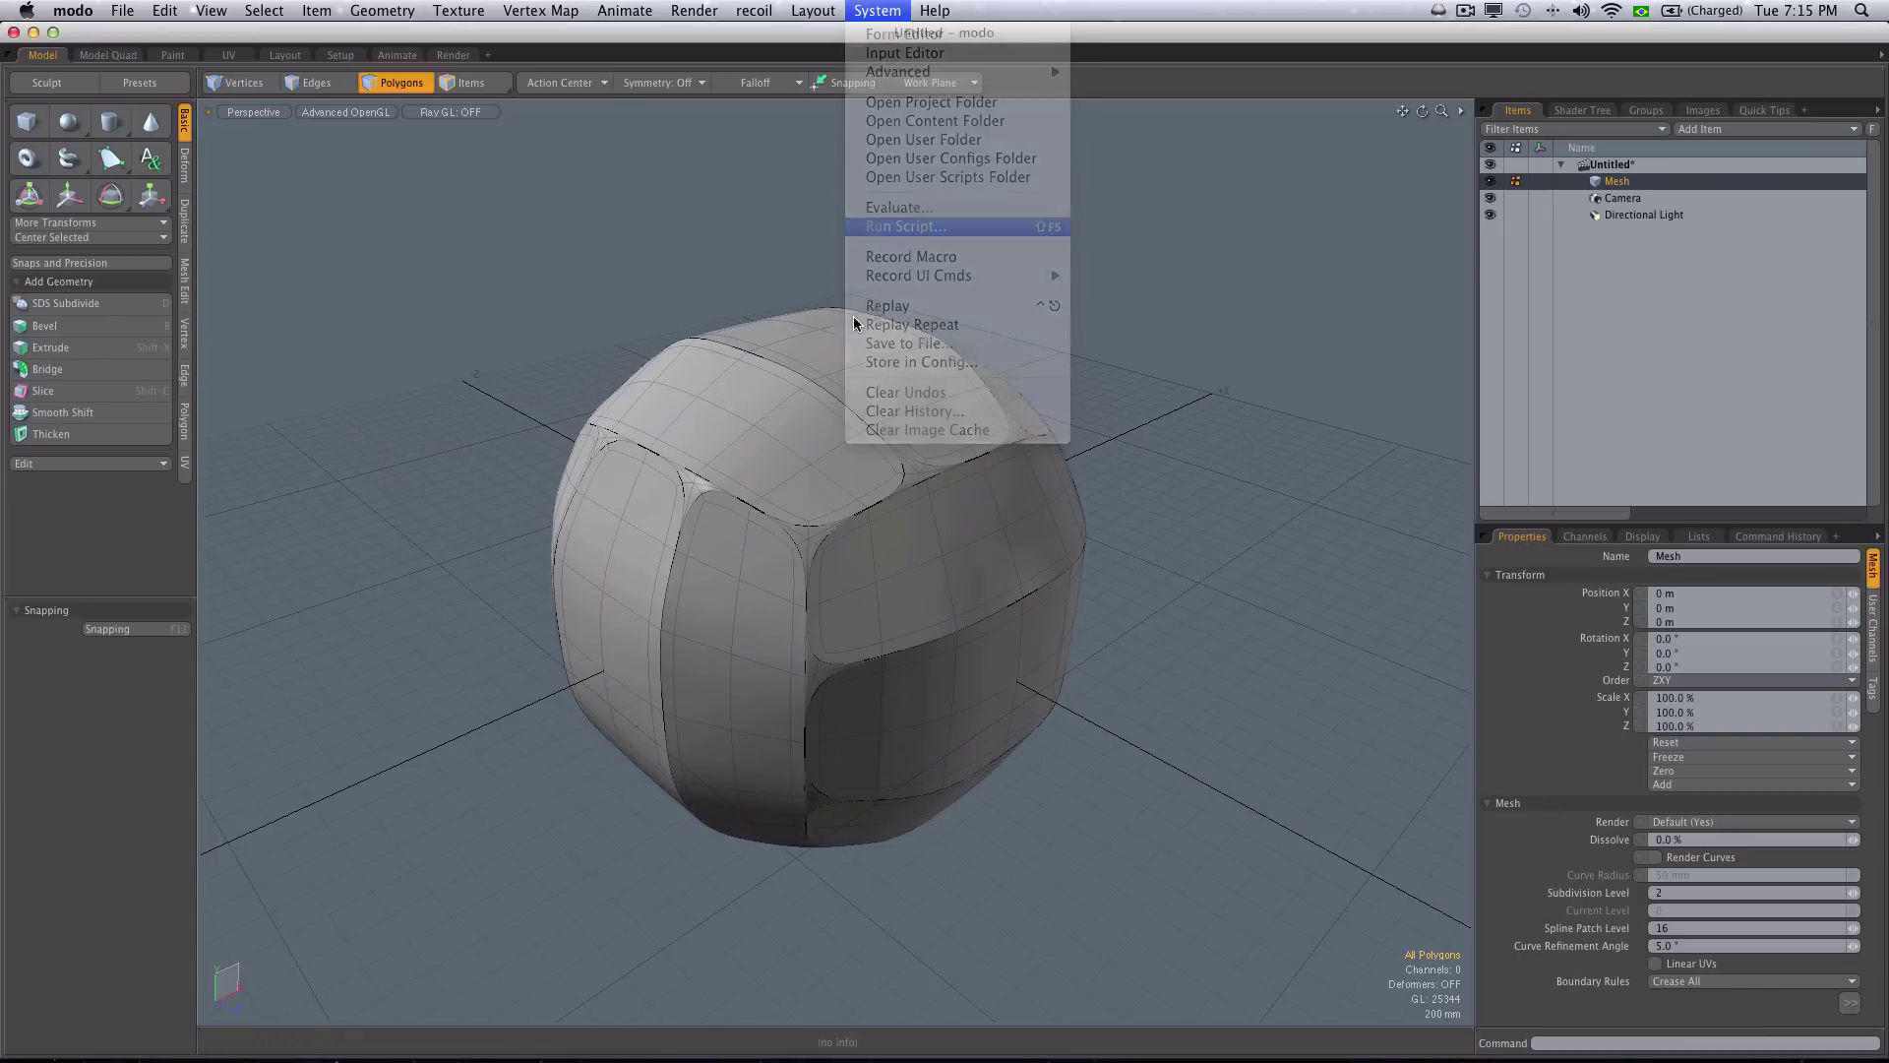
click(759, 339)
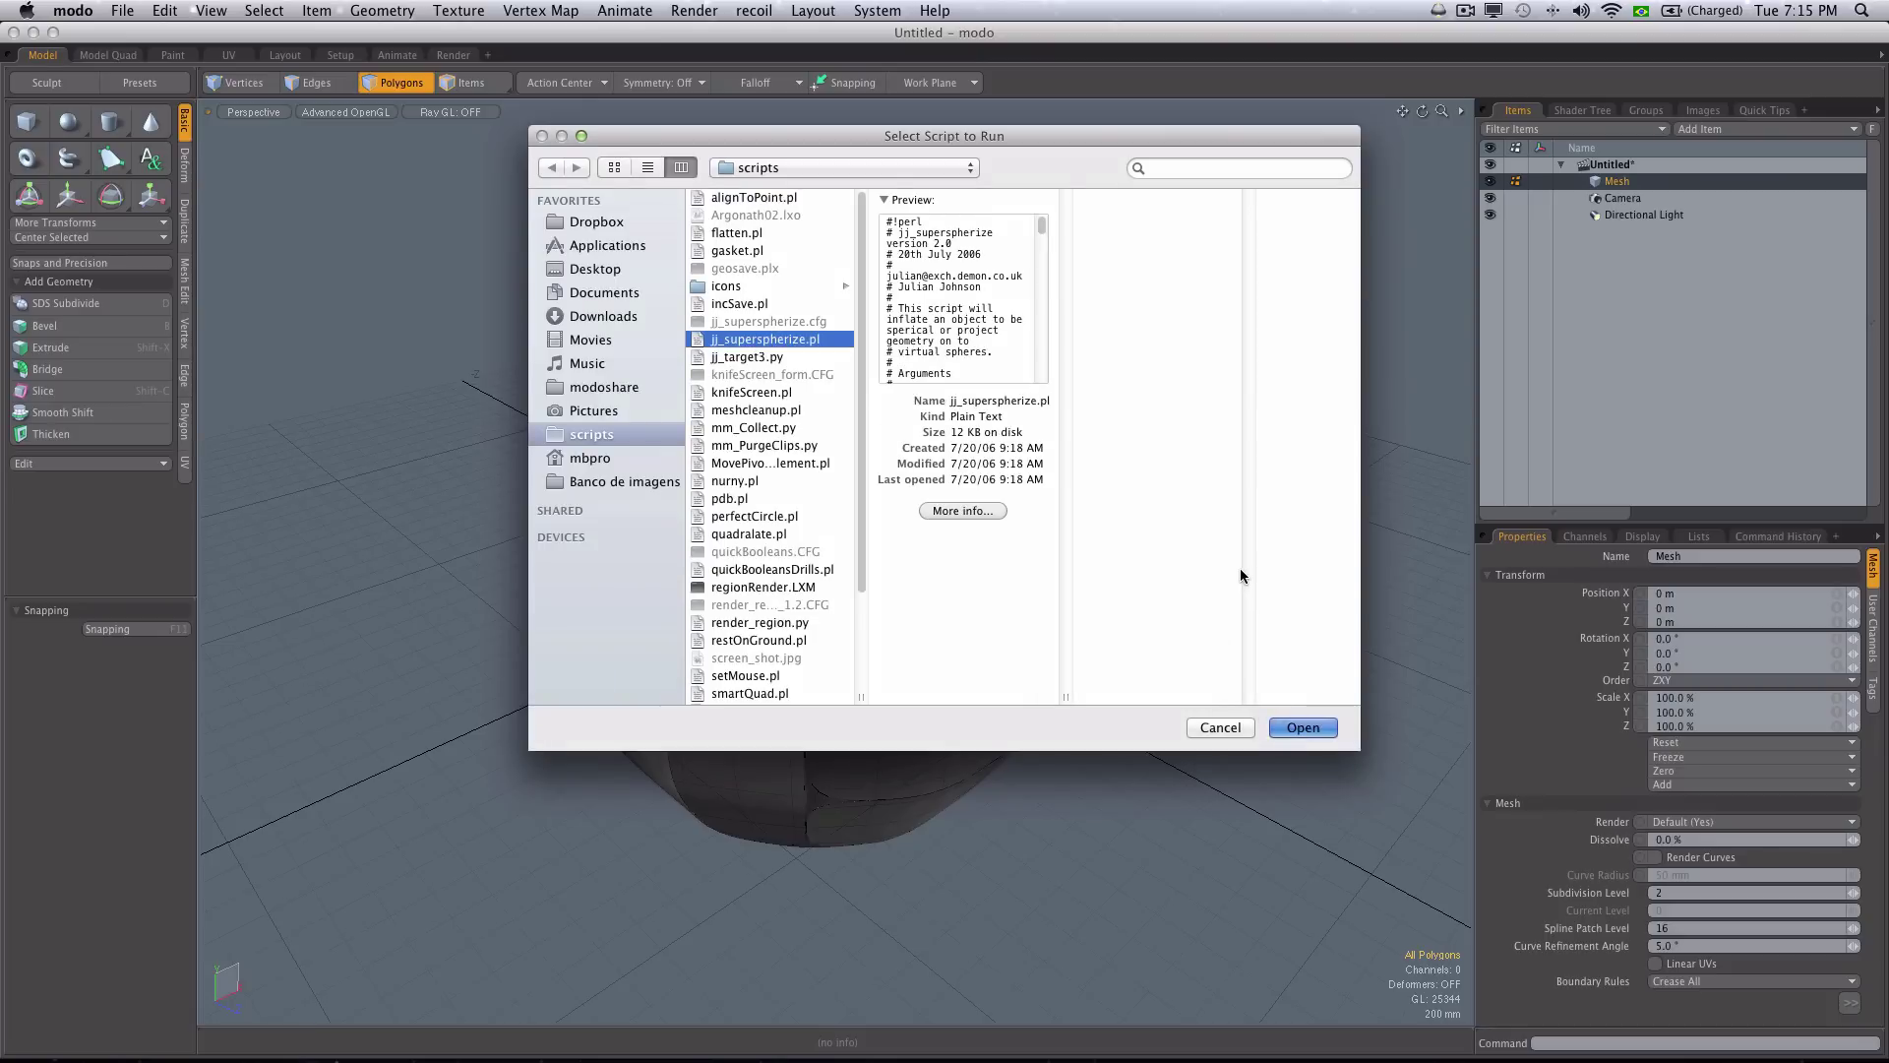
key(Return)
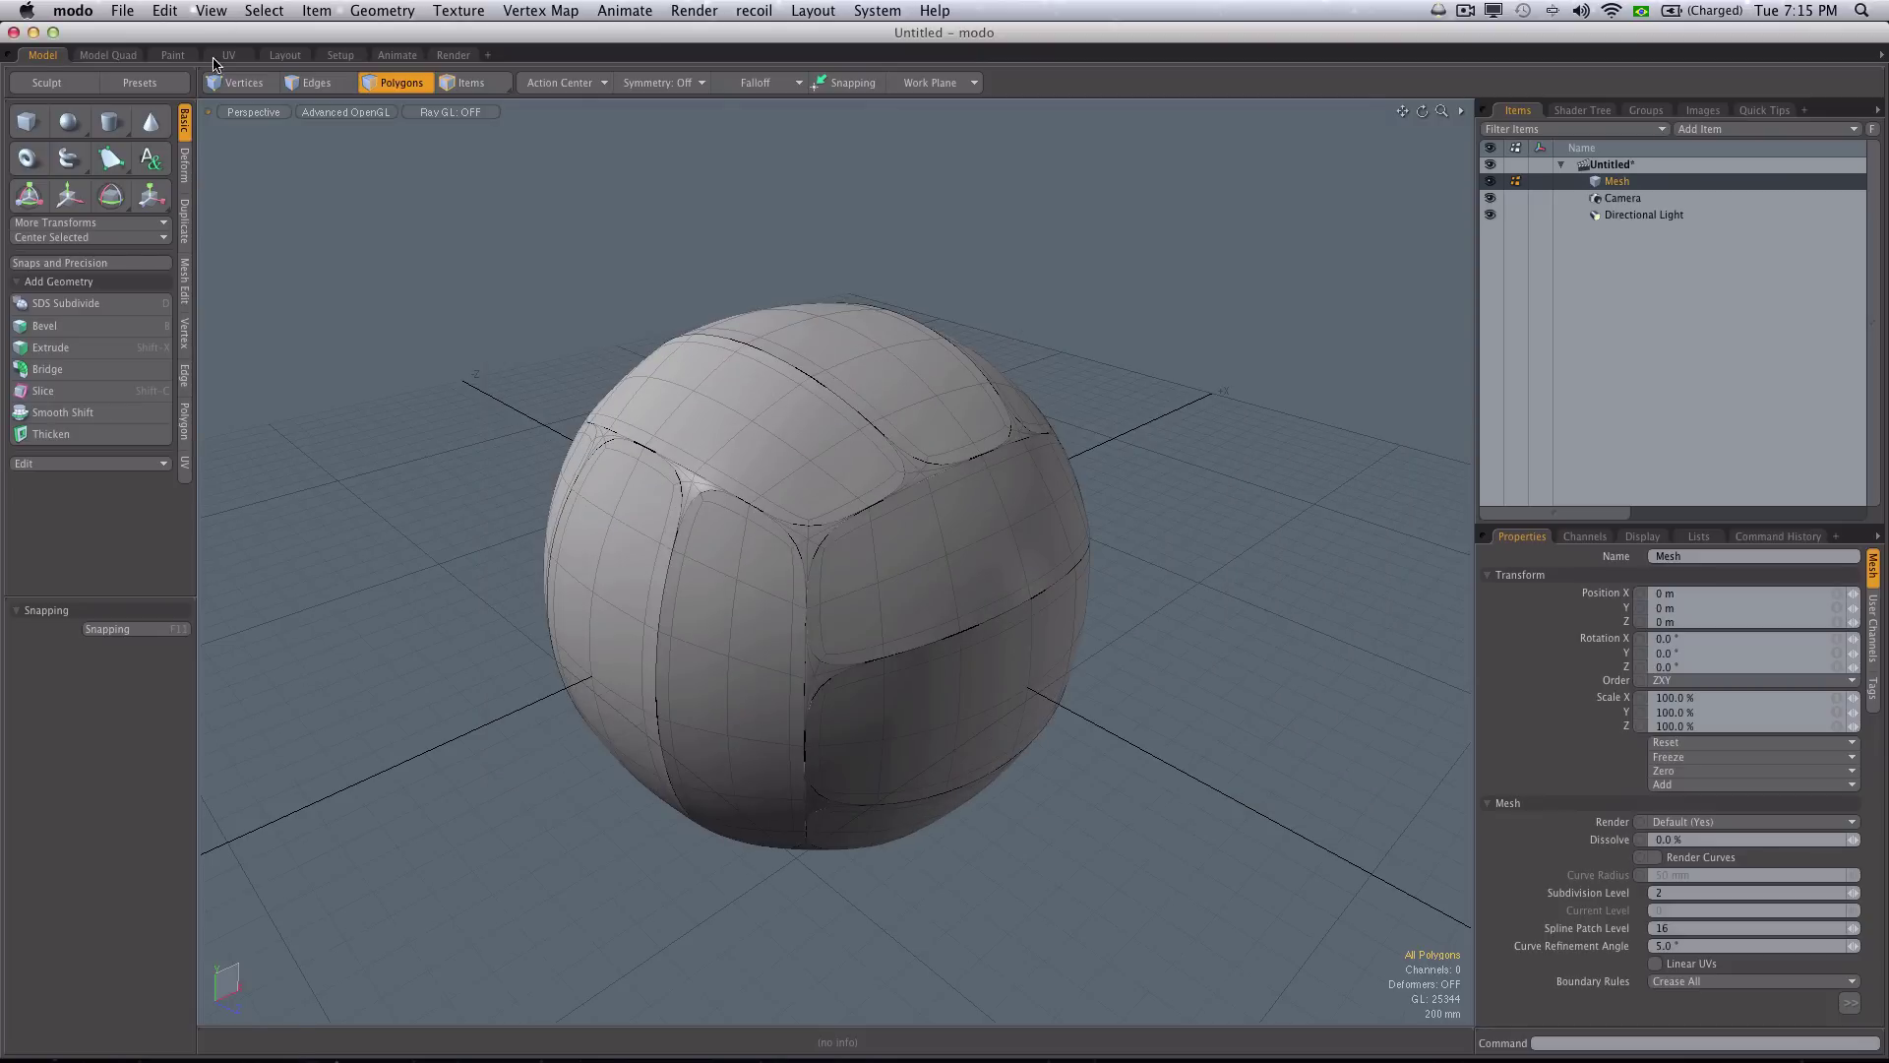
- Subdivide all polygons of the ball again using the Smooth subdivision method
click(382, 11)
mouse_move(455, 467)
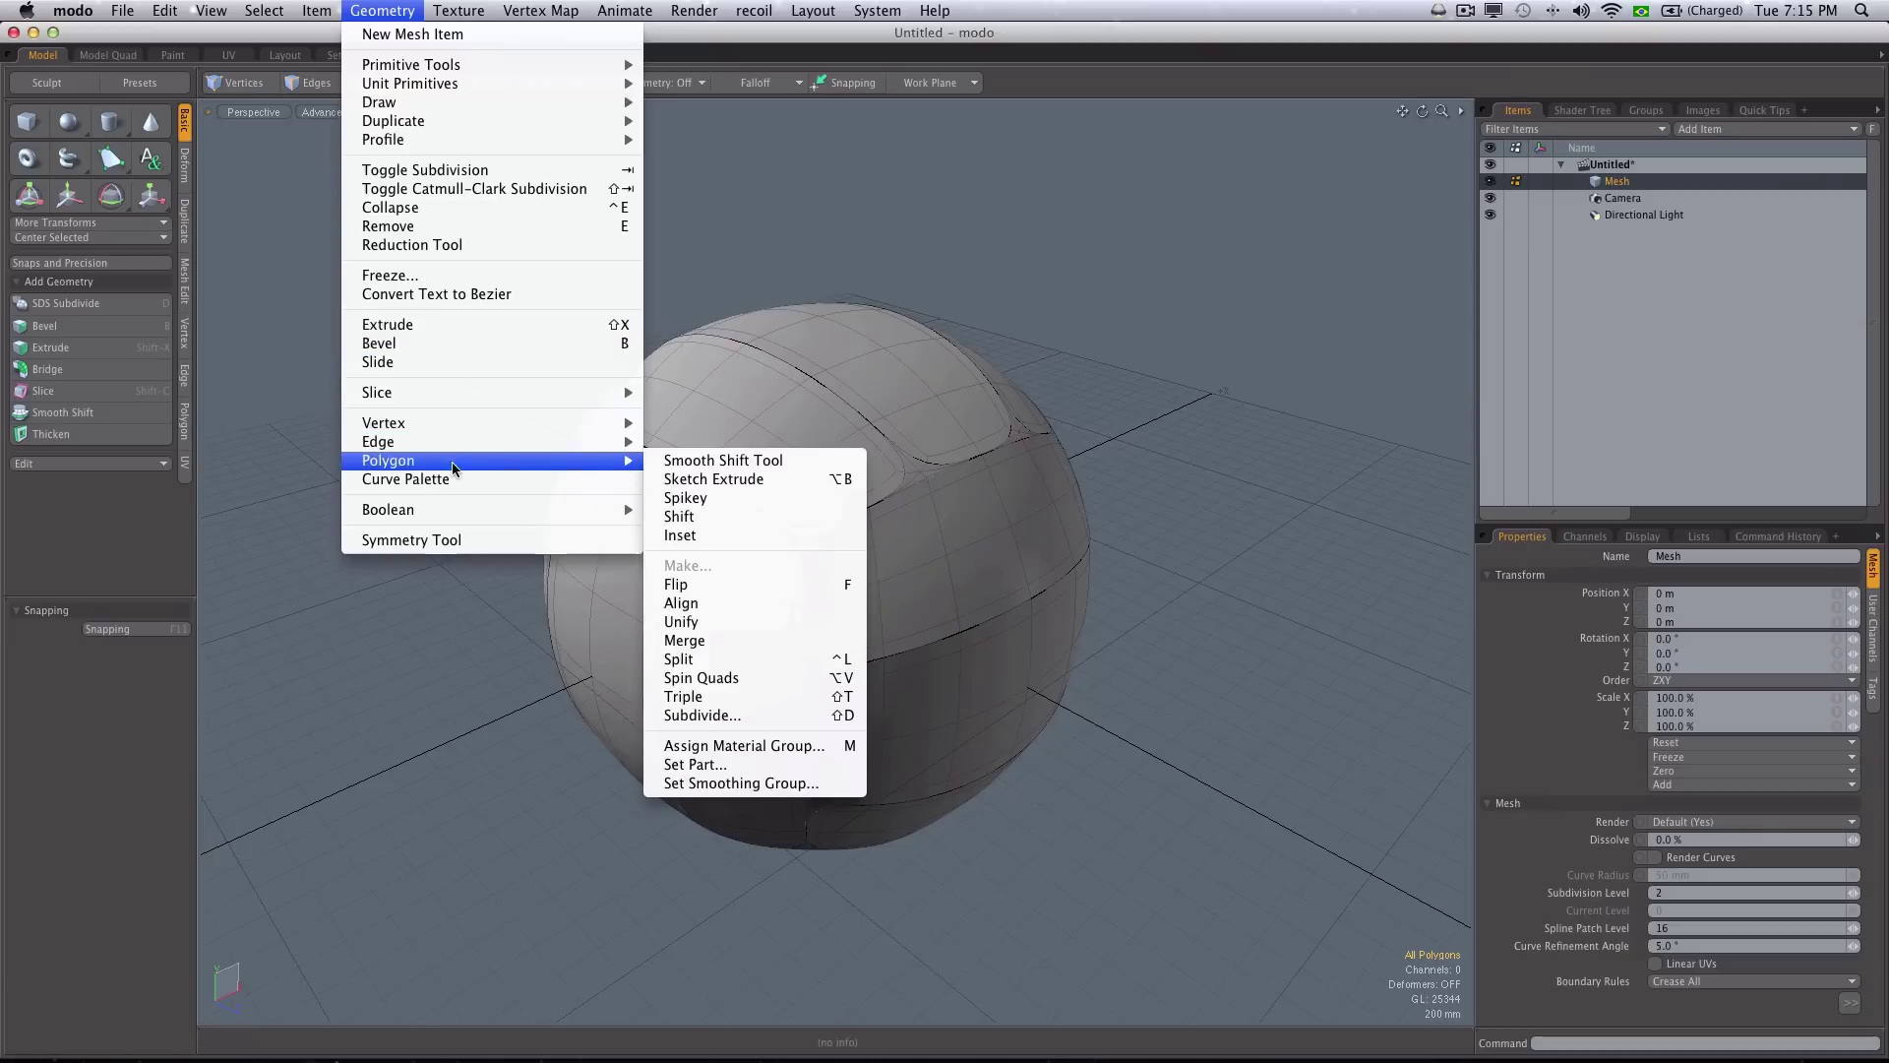
click(723, 715)
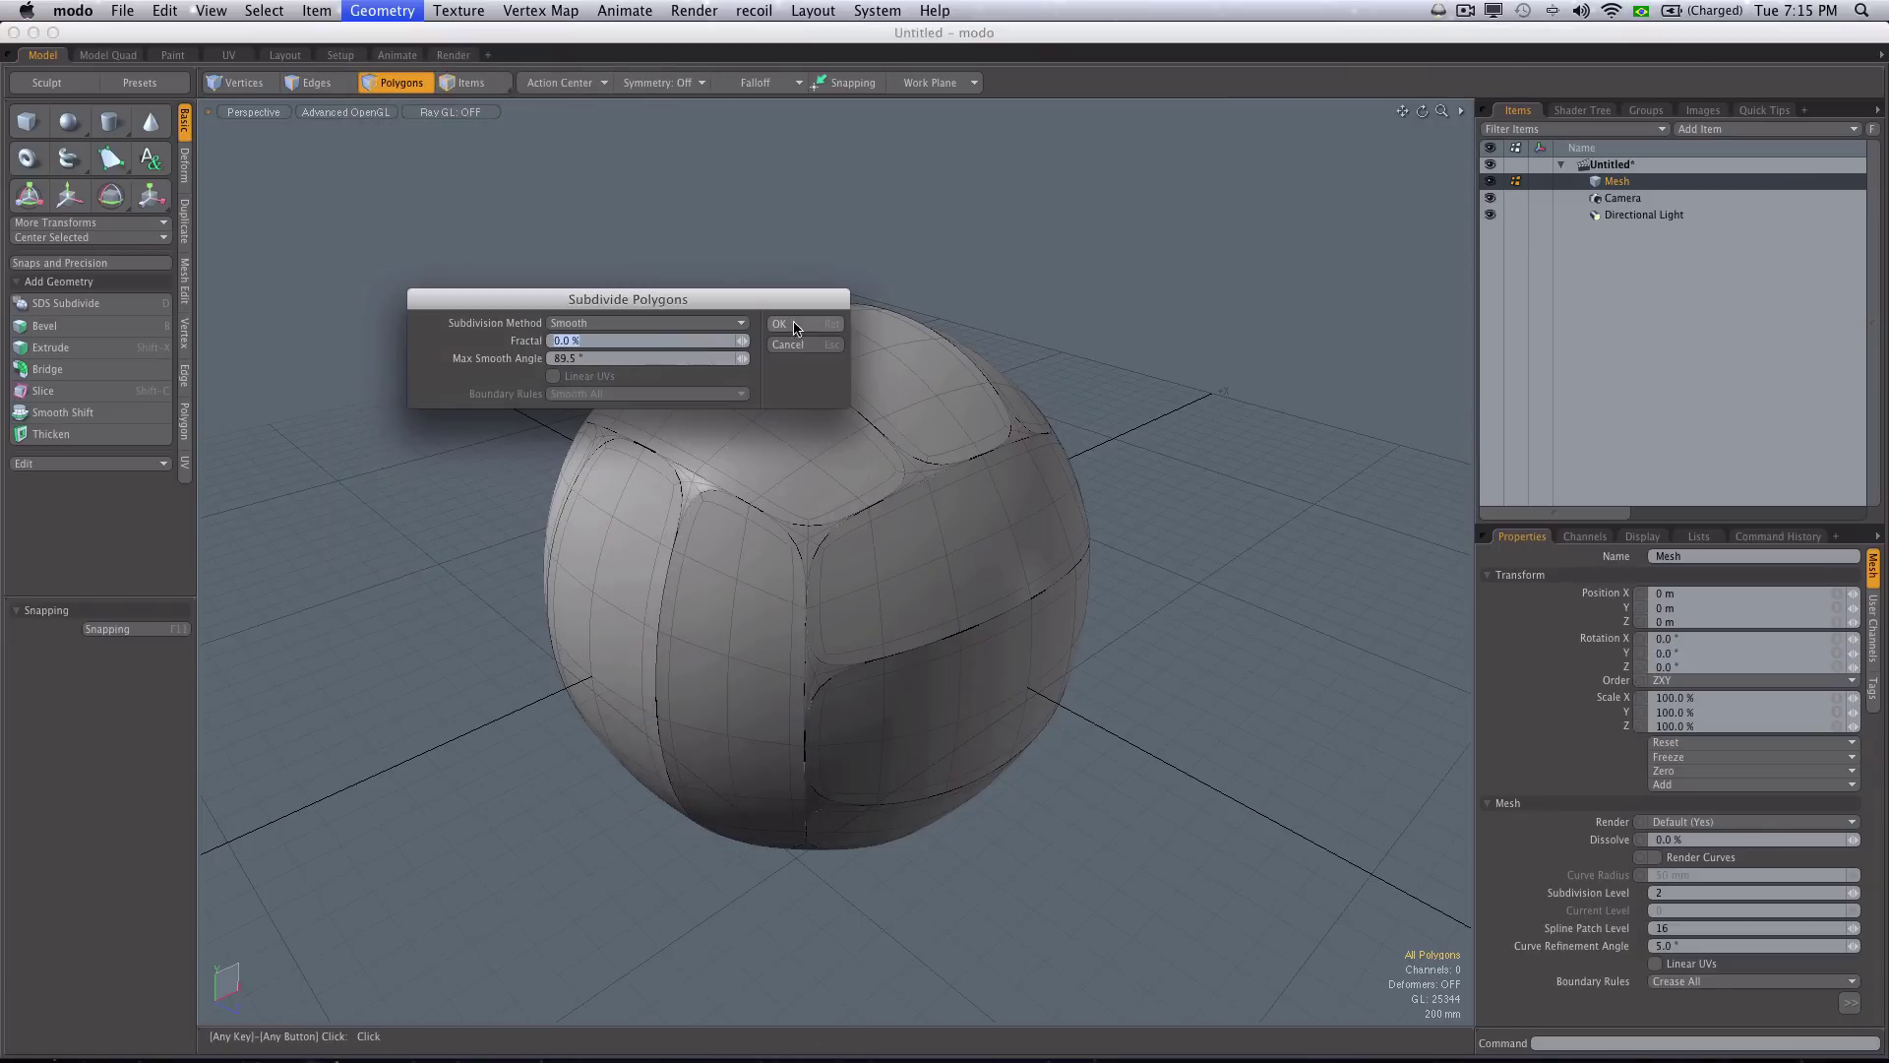
click(797, 325)
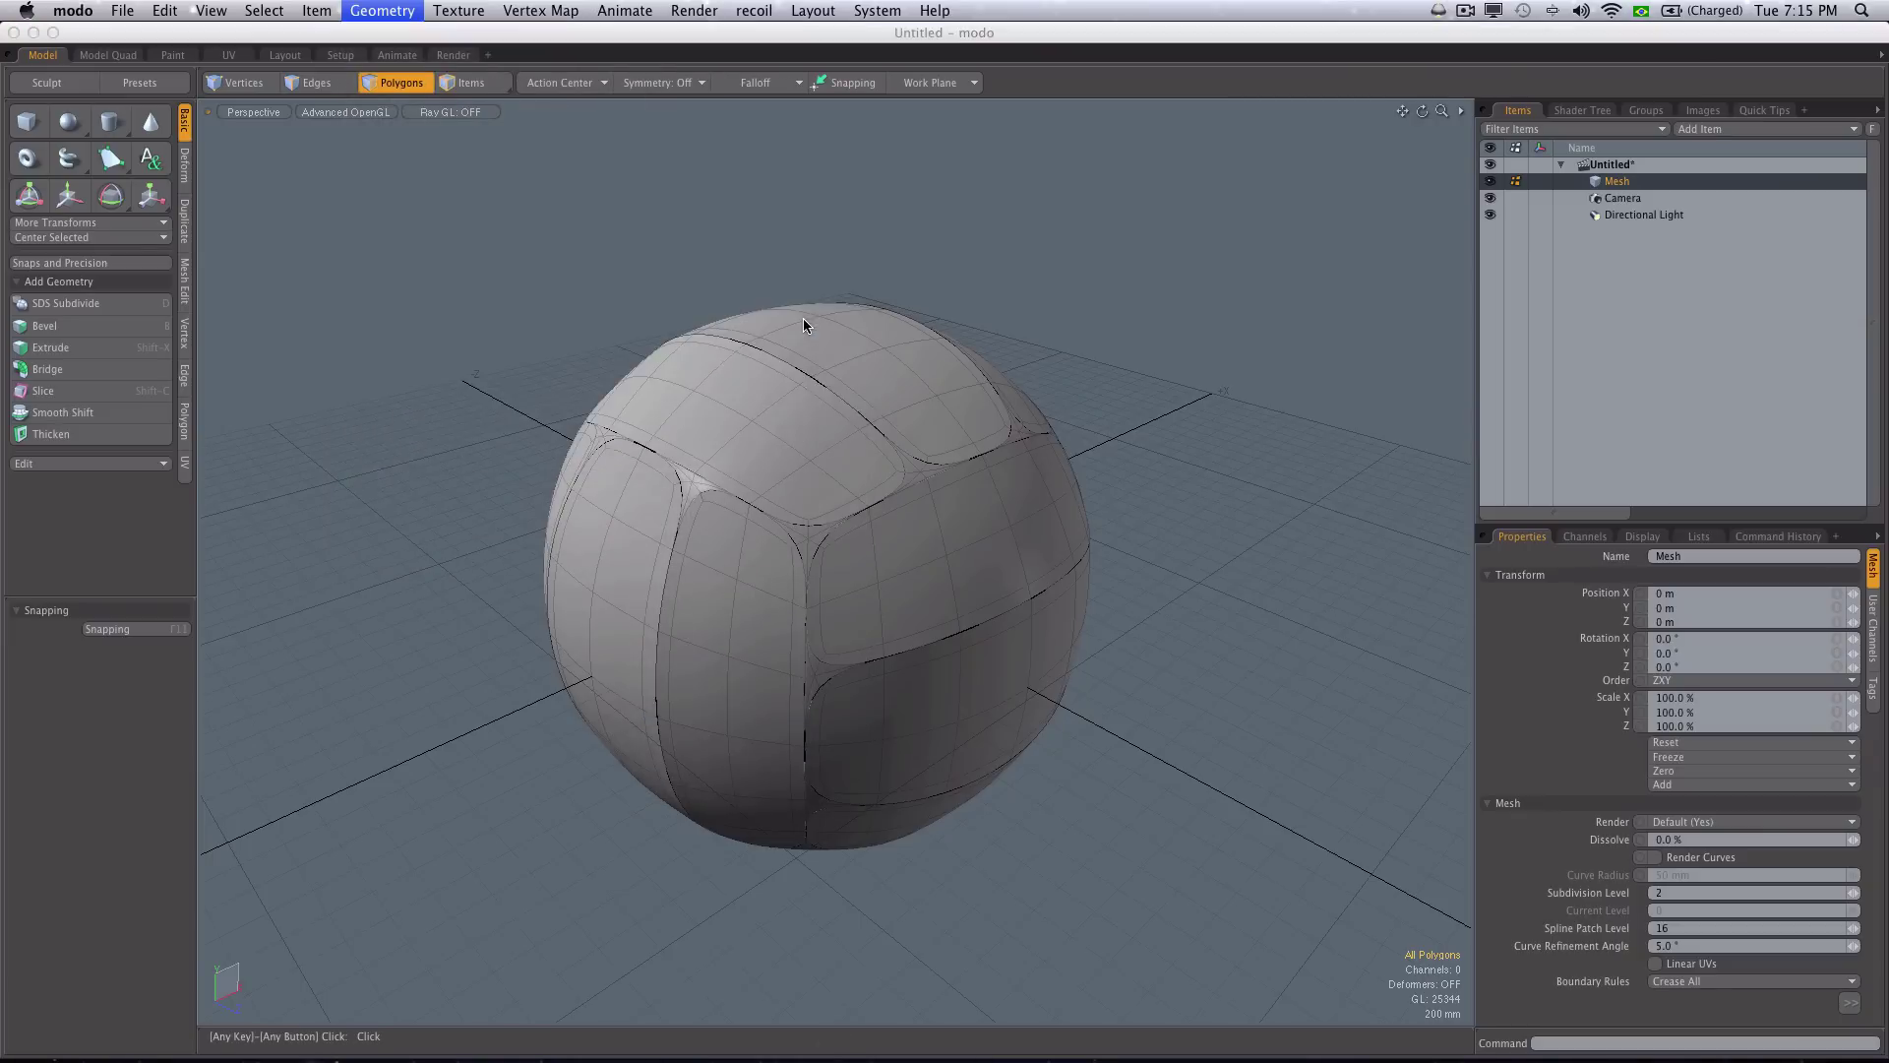
- Run the jj_superspherize.pl script on the newly subdivided mesh to make it spherical again
click(887, 11)
click(943, 232)
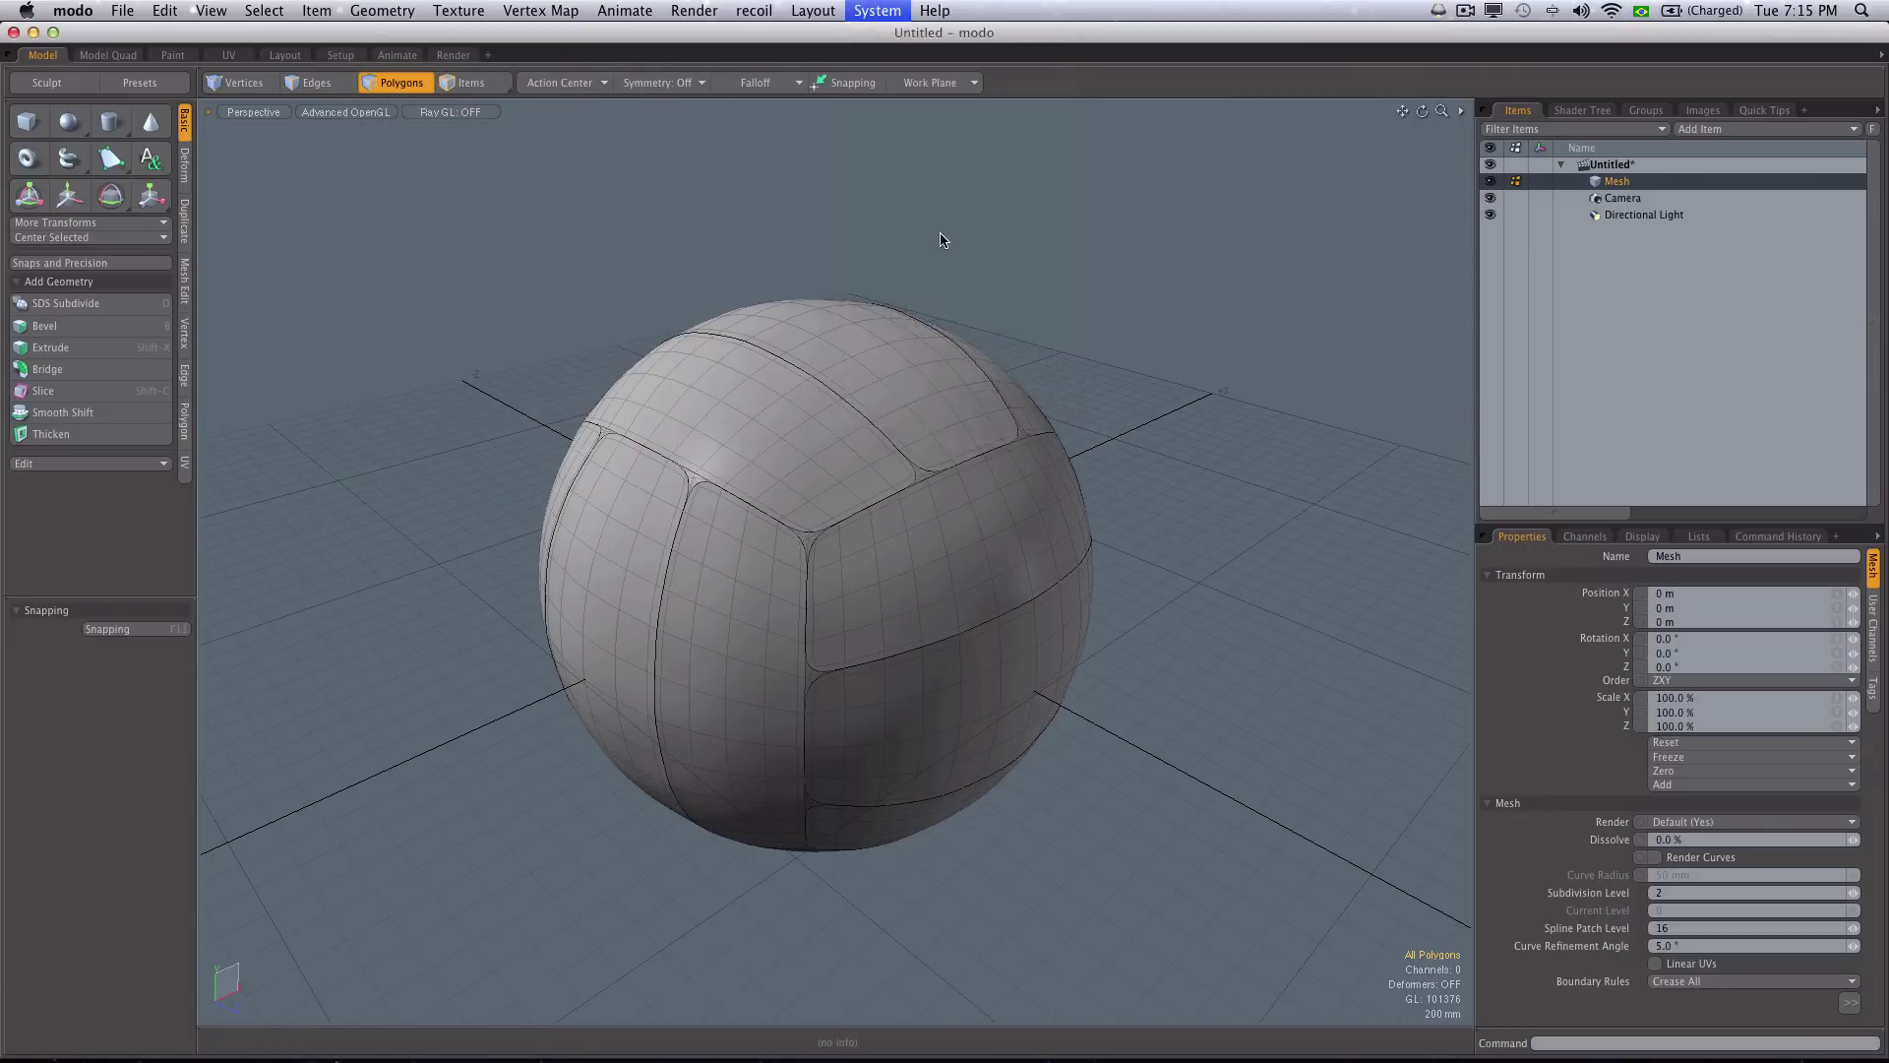
click(800, 340)
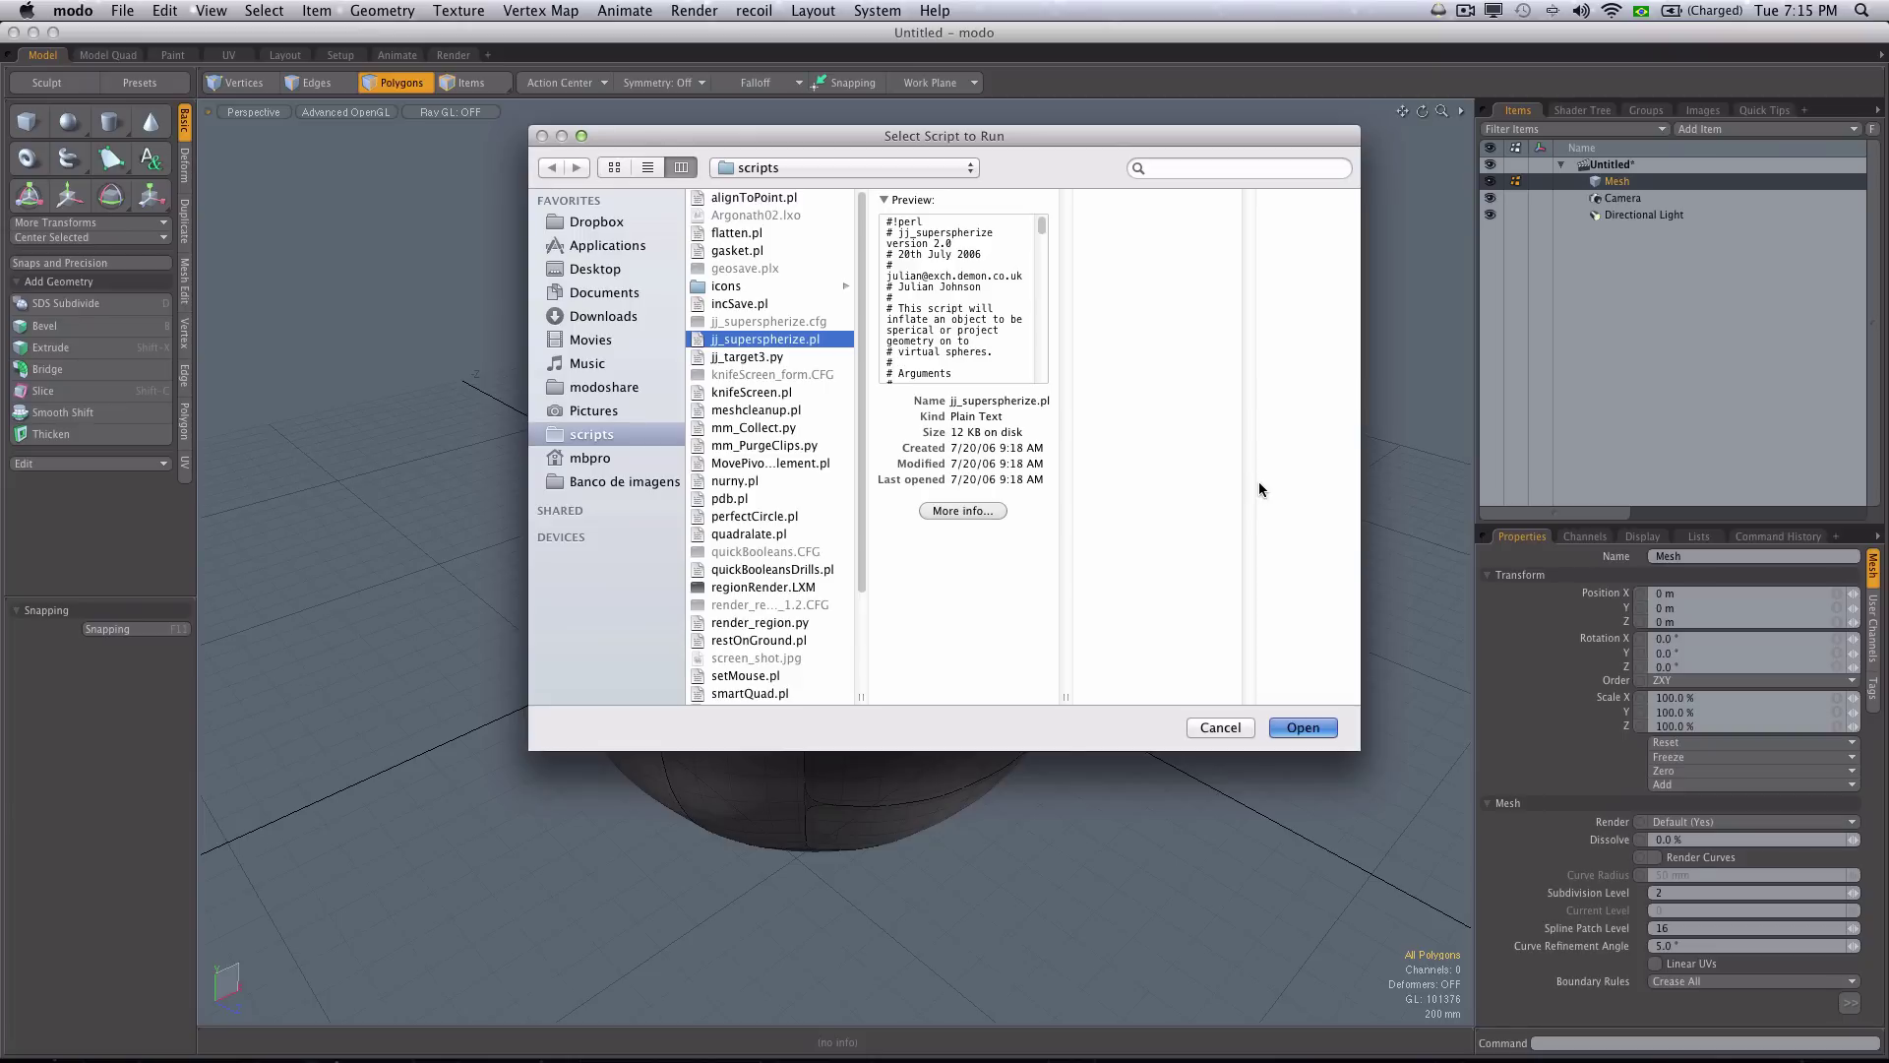
key(Return)
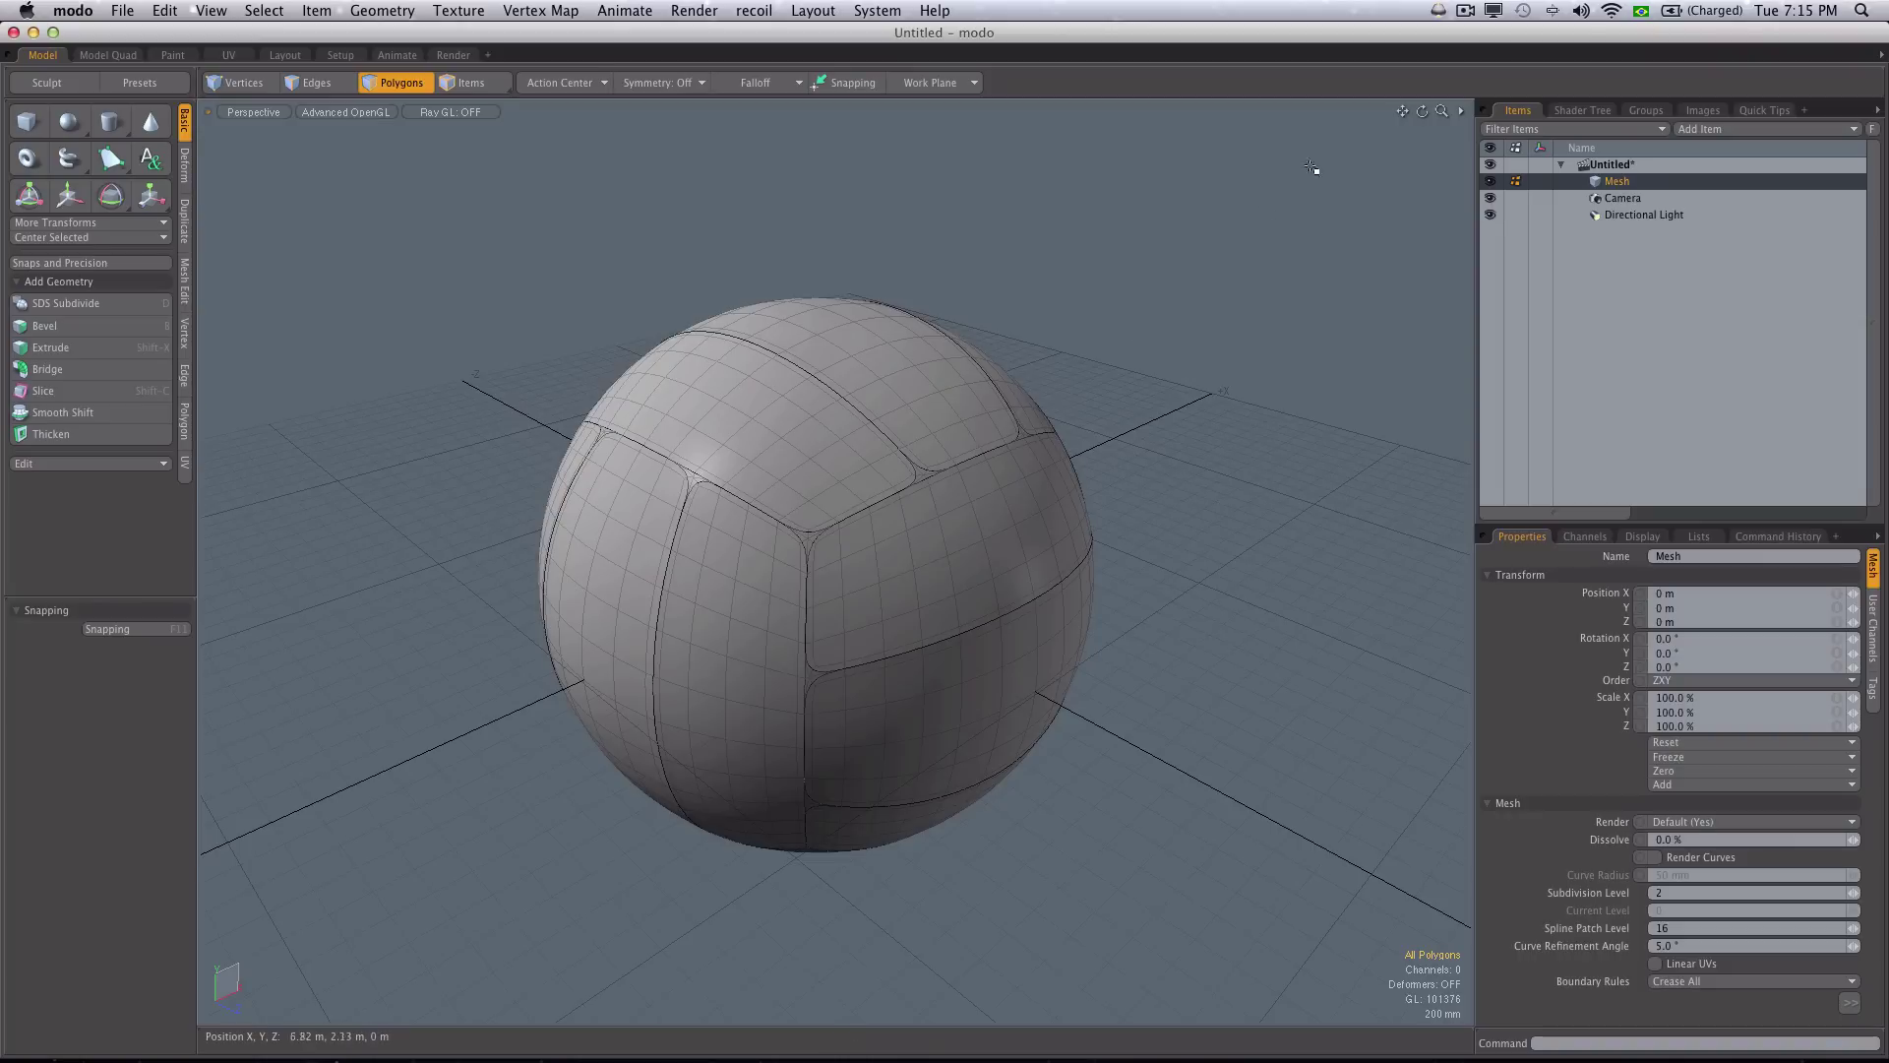
click(1465, 12)
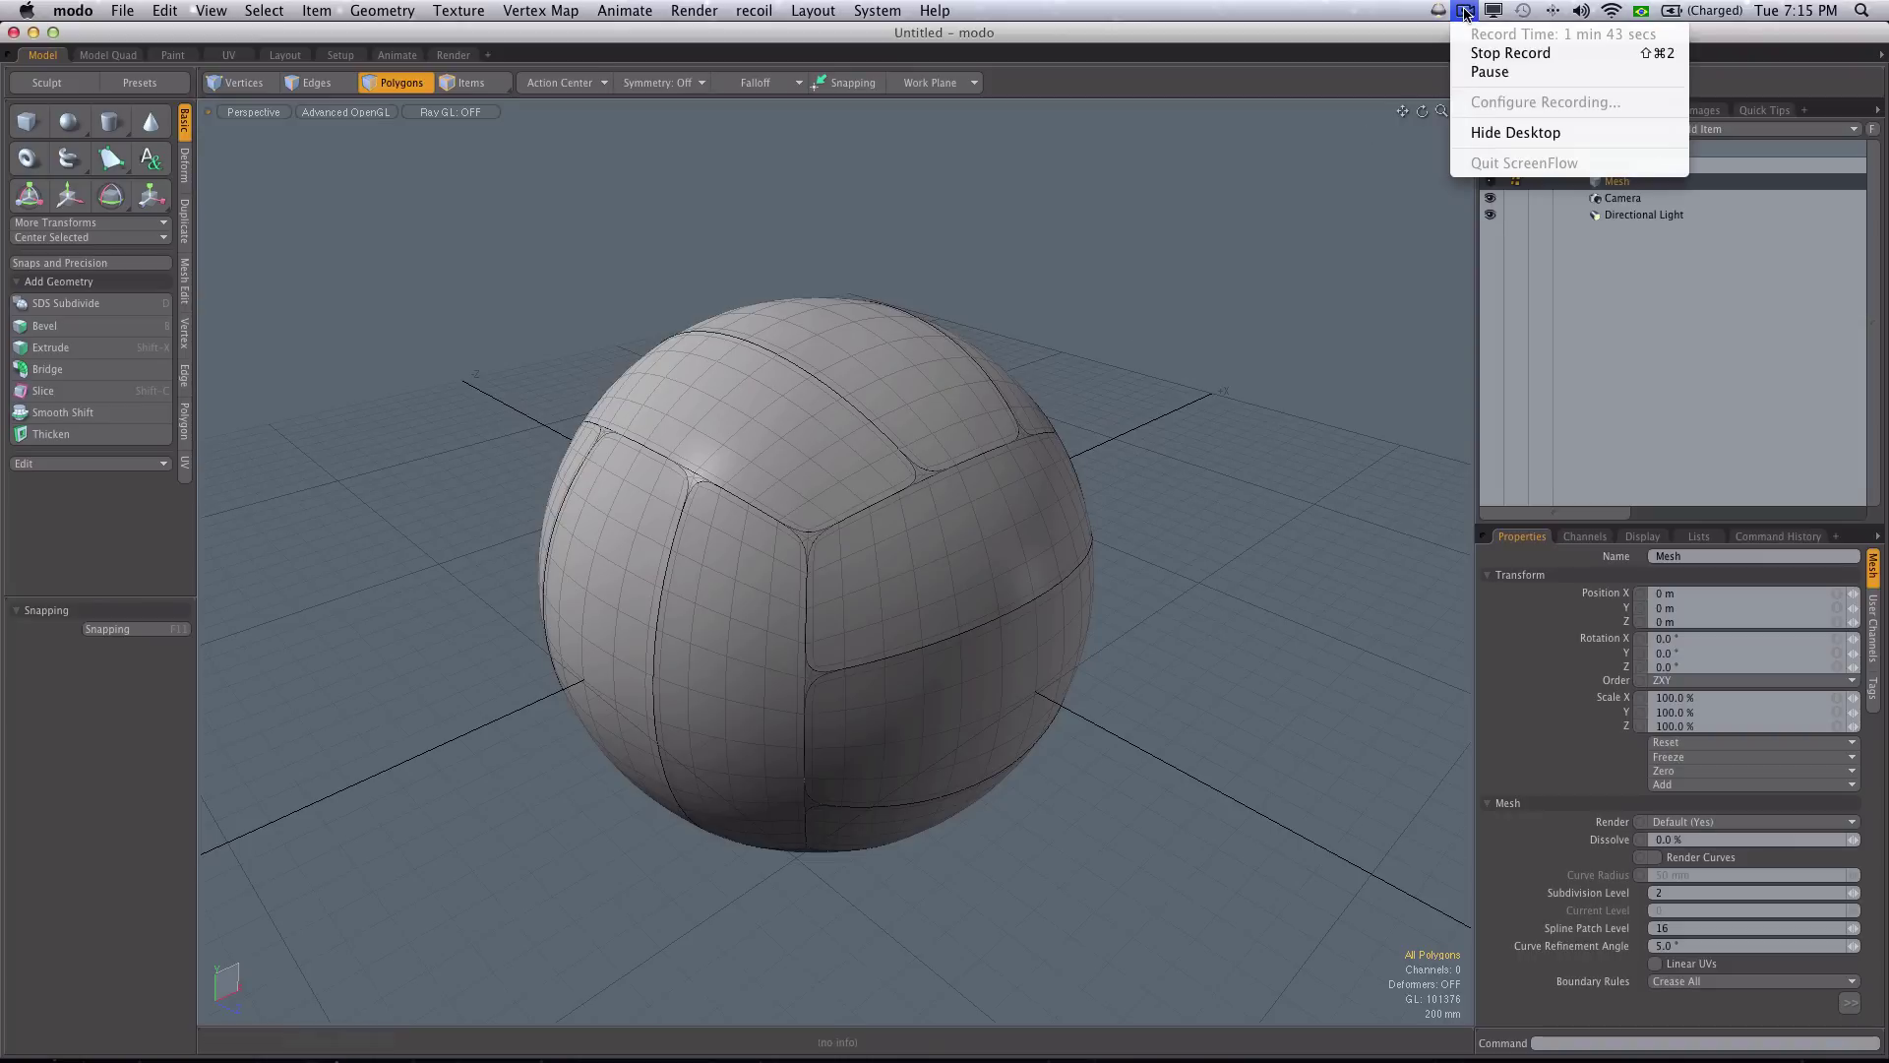
click(1490, 71)
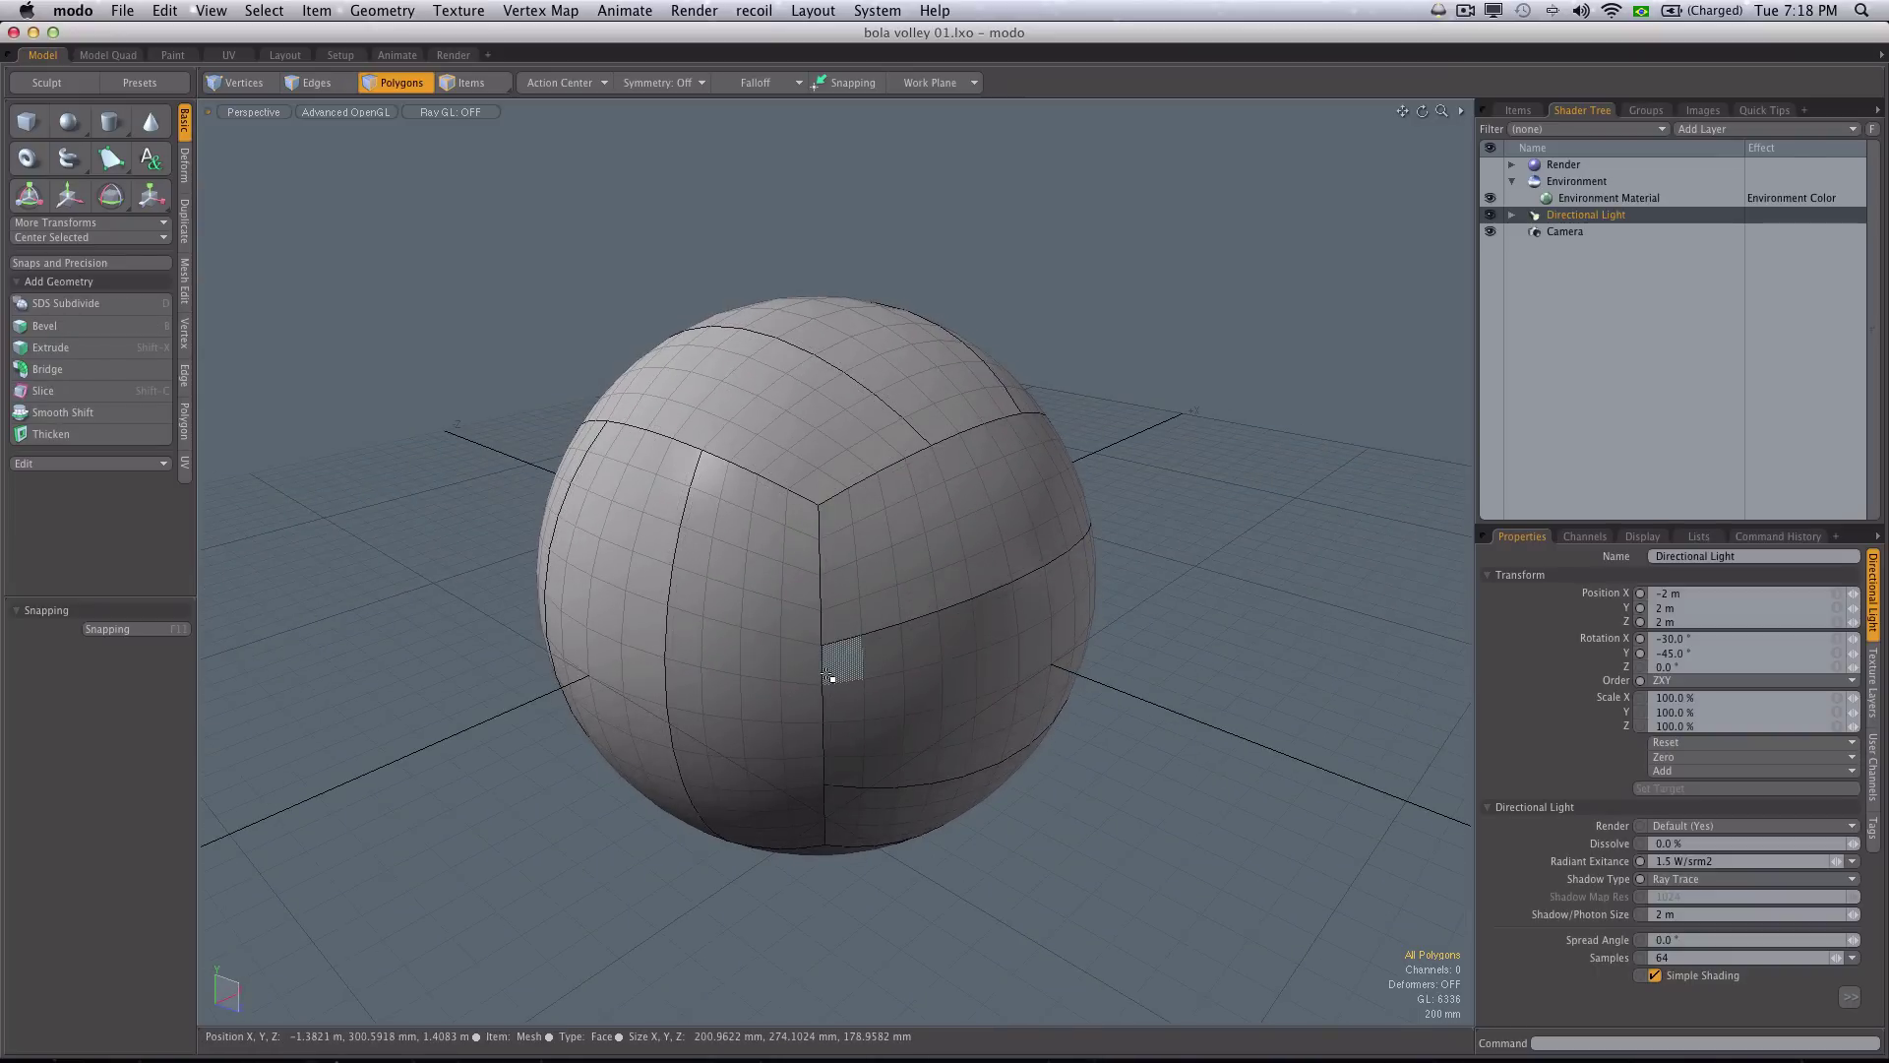
- Check the ball's surface in an enlarged preview render, and close the preview
alt+drag(953, 582, 928, 624)
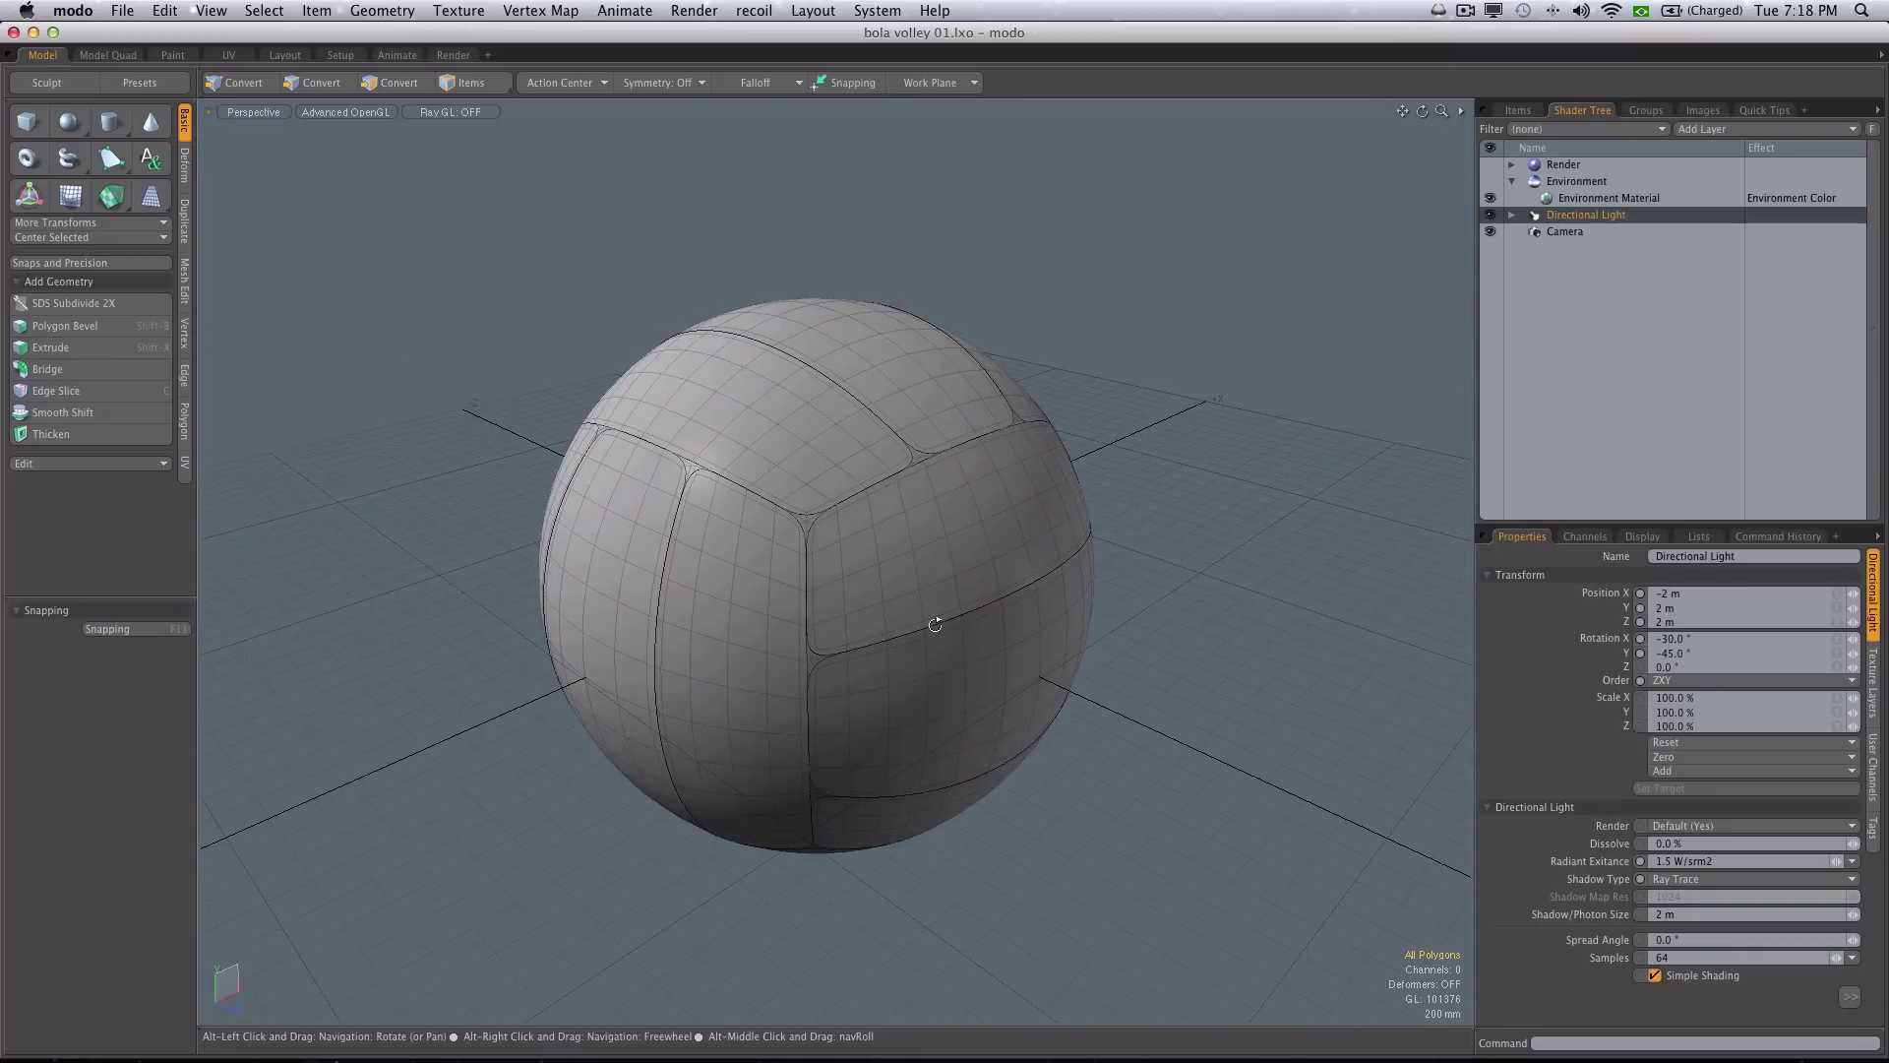
key(F8)
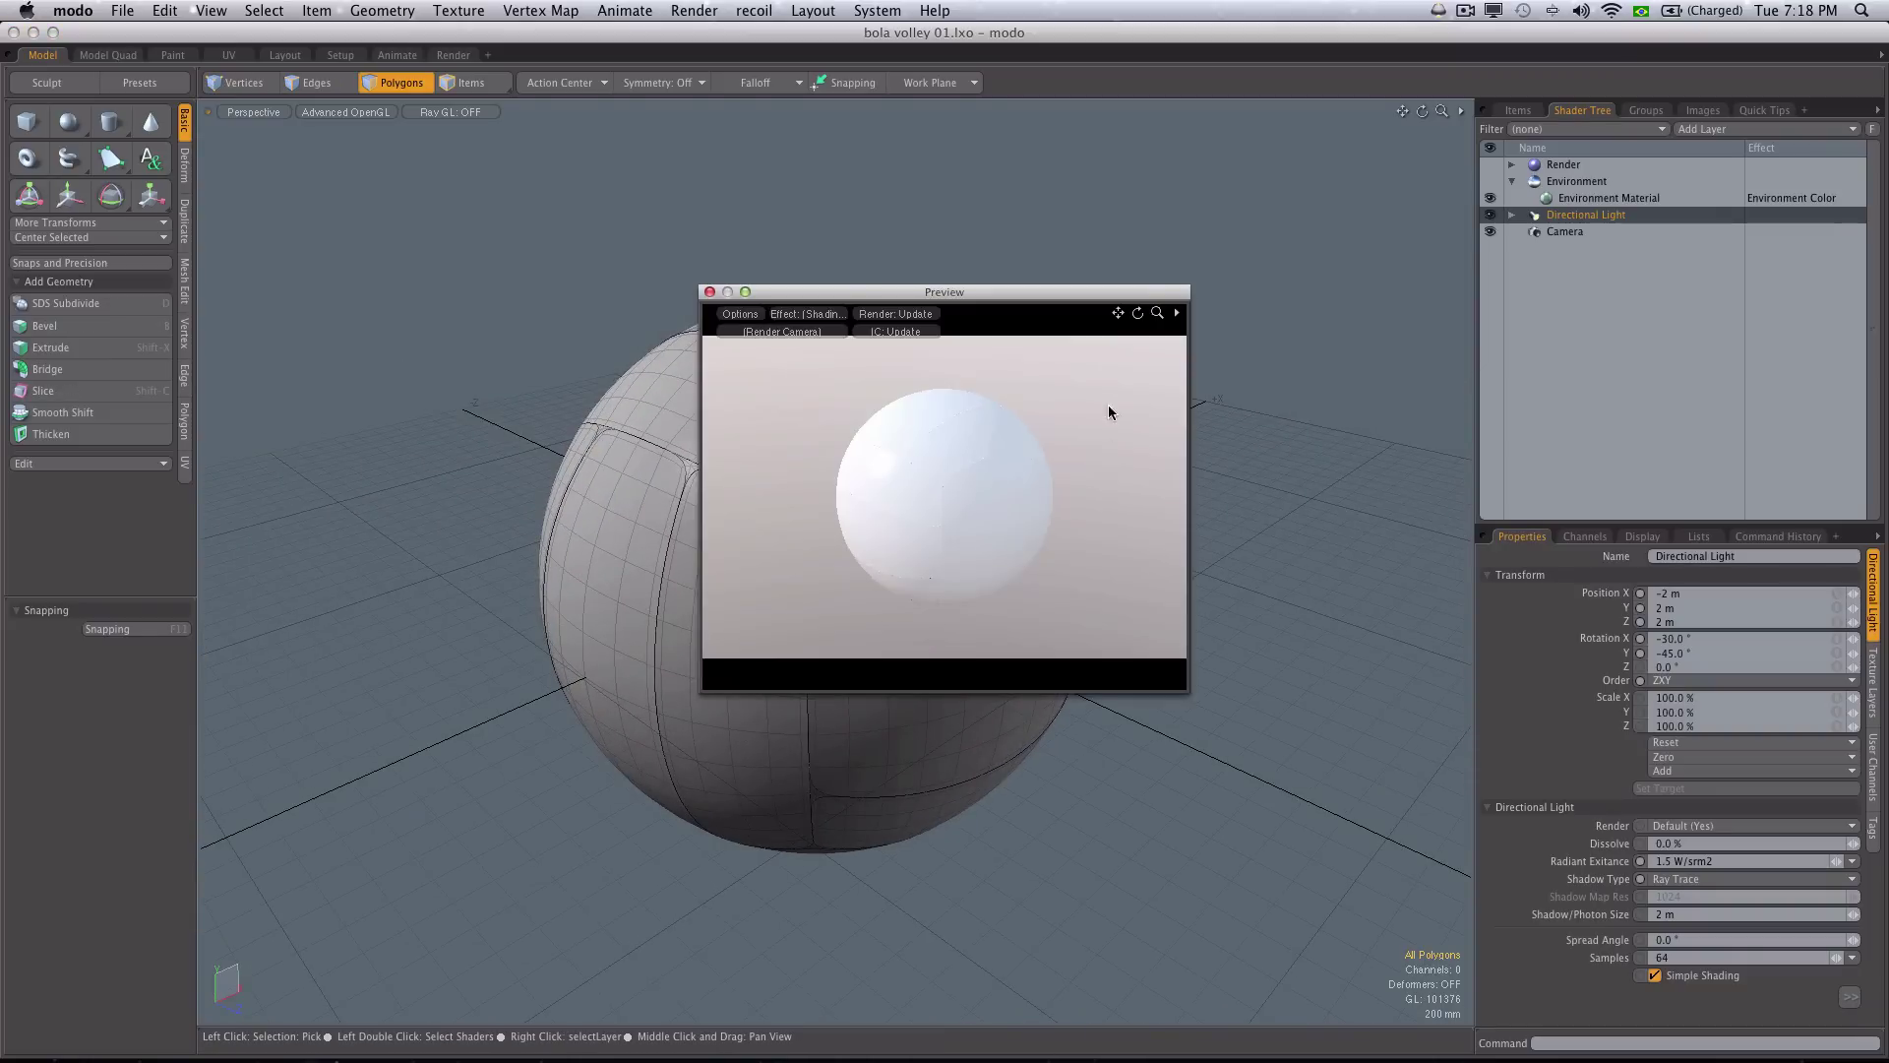
drag(758, 289, 153, 112)
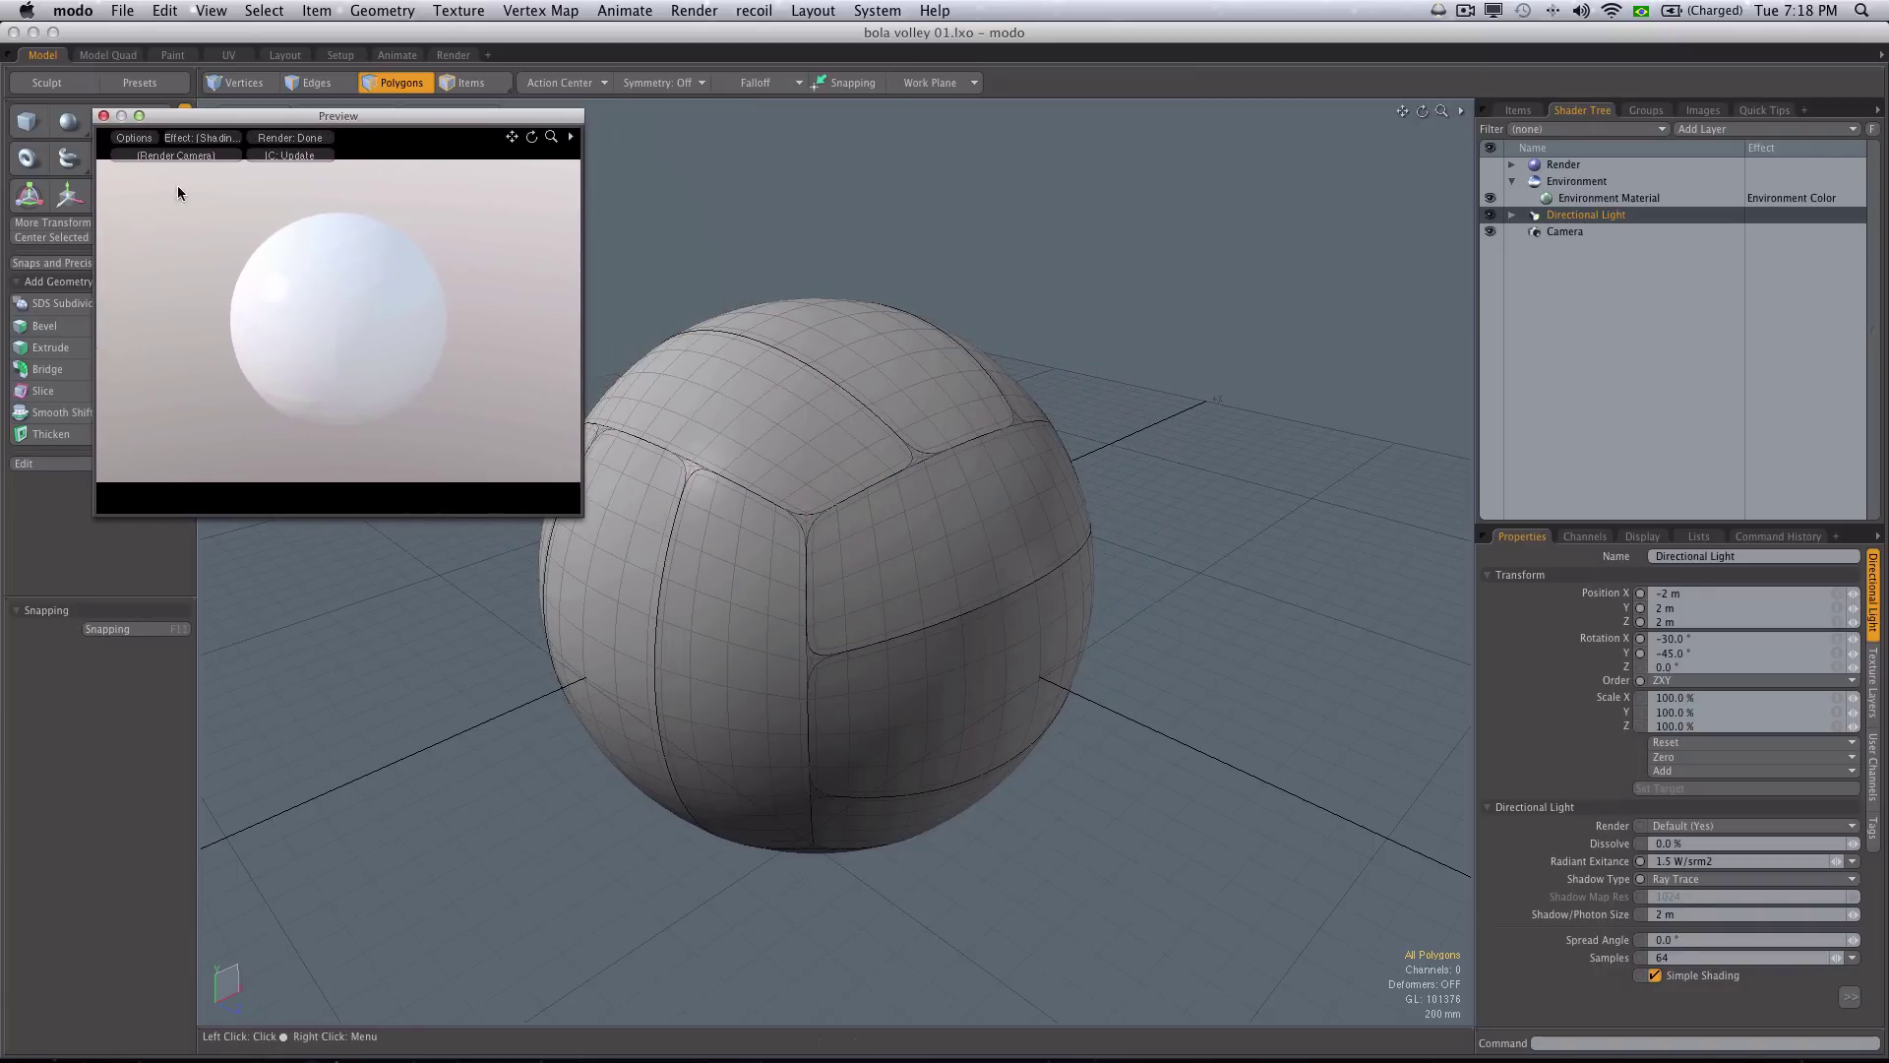
drag(581, 518, 848, 636)
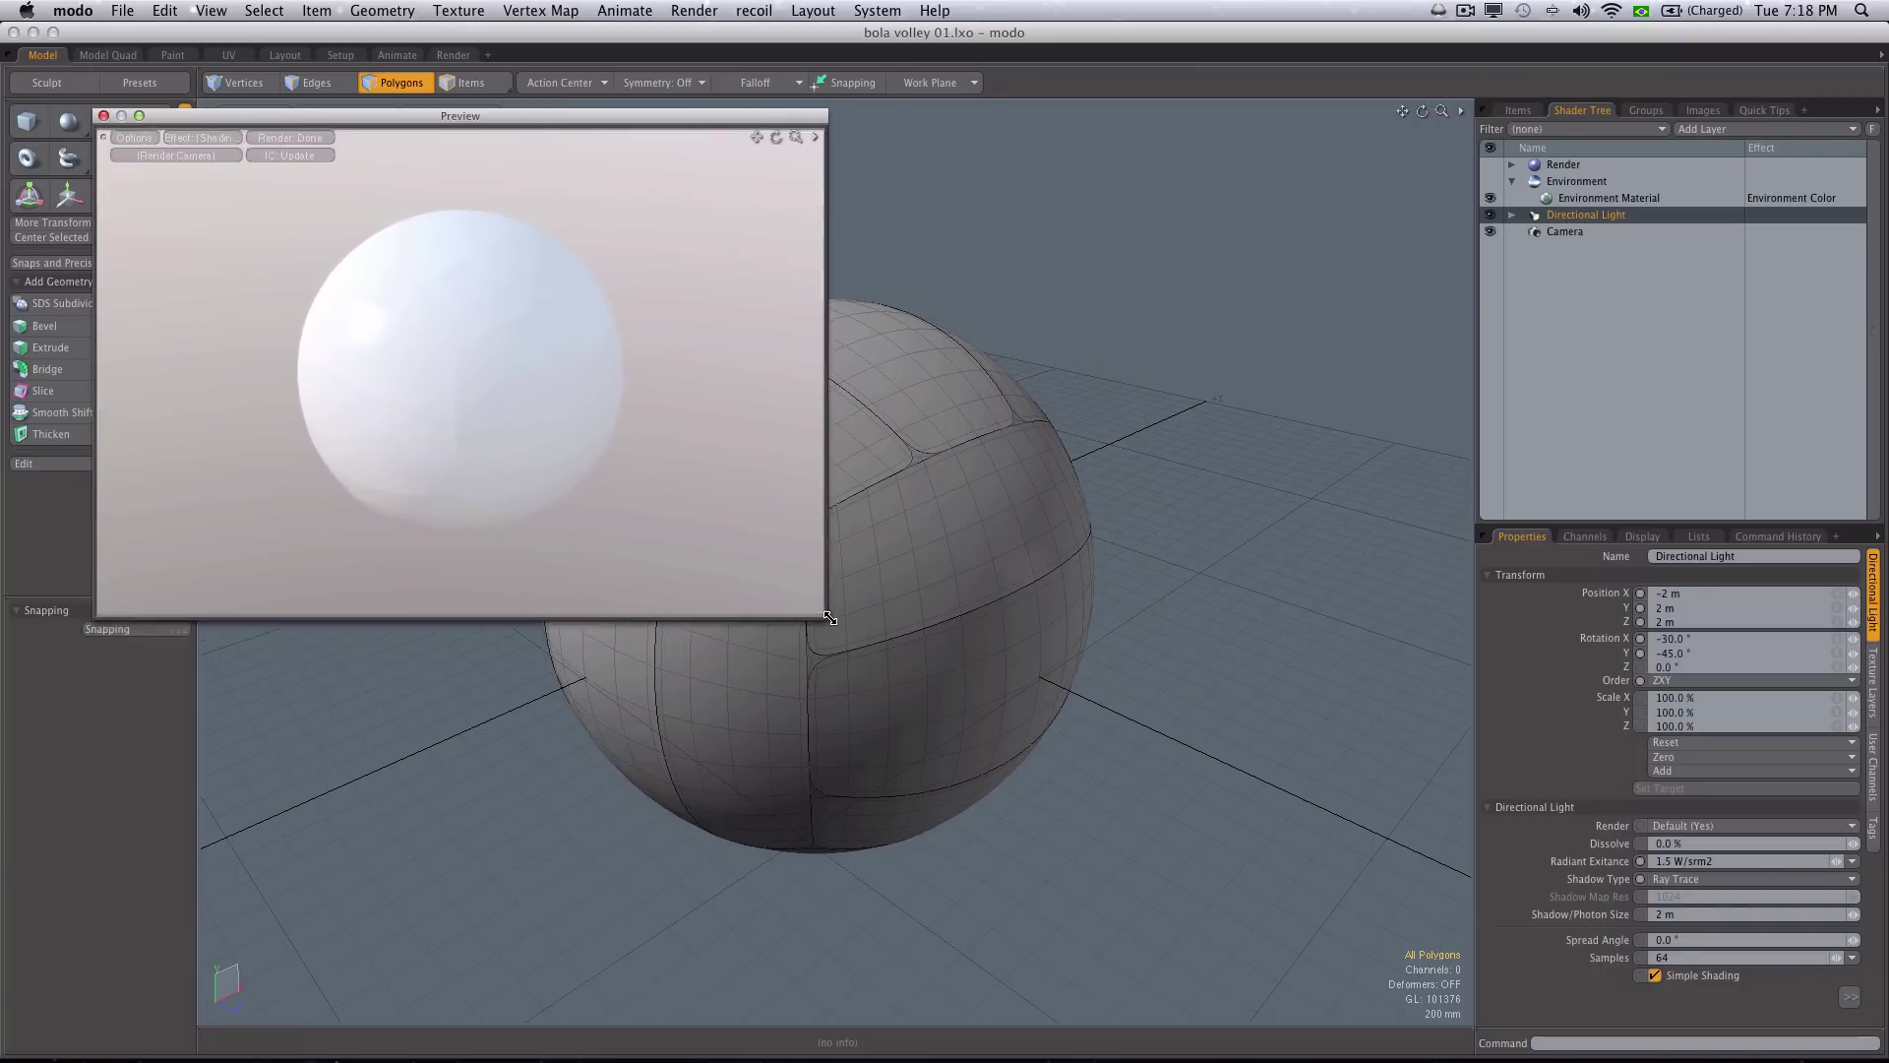
drag(626, 118, 593, 351)
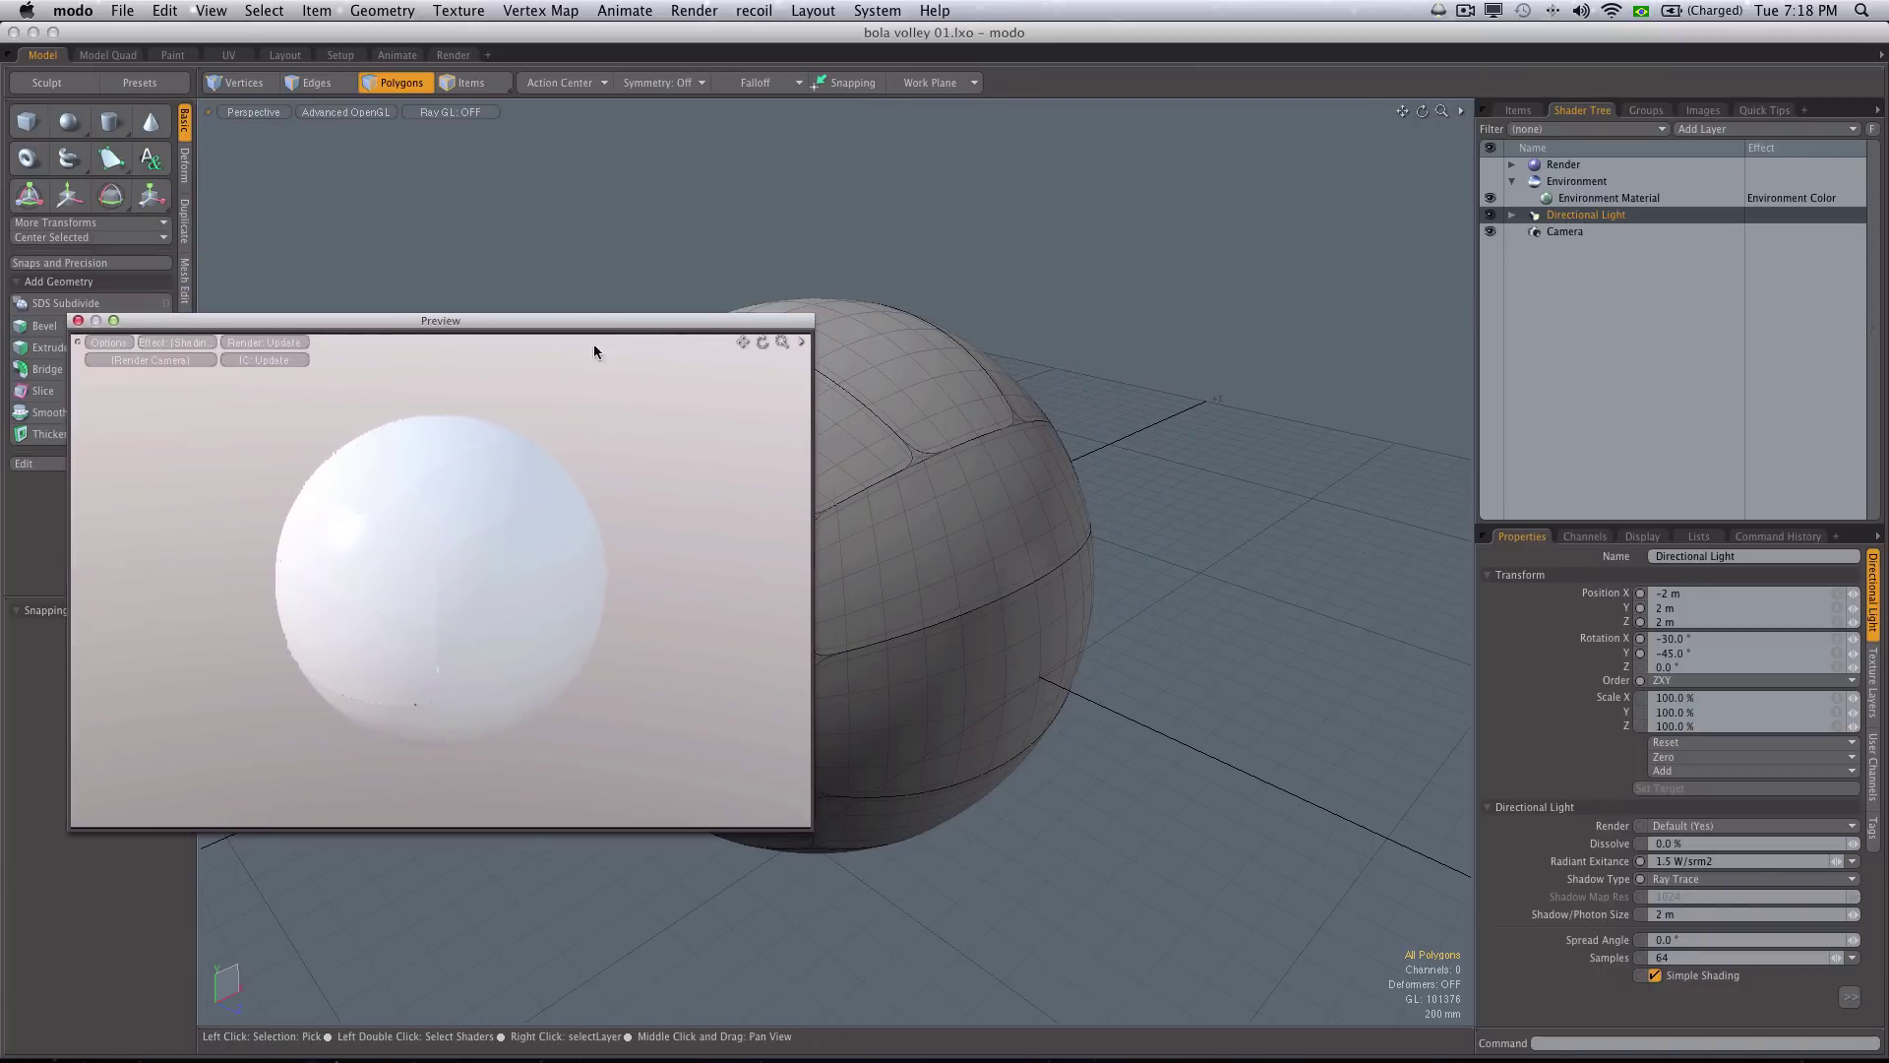
key(F8)
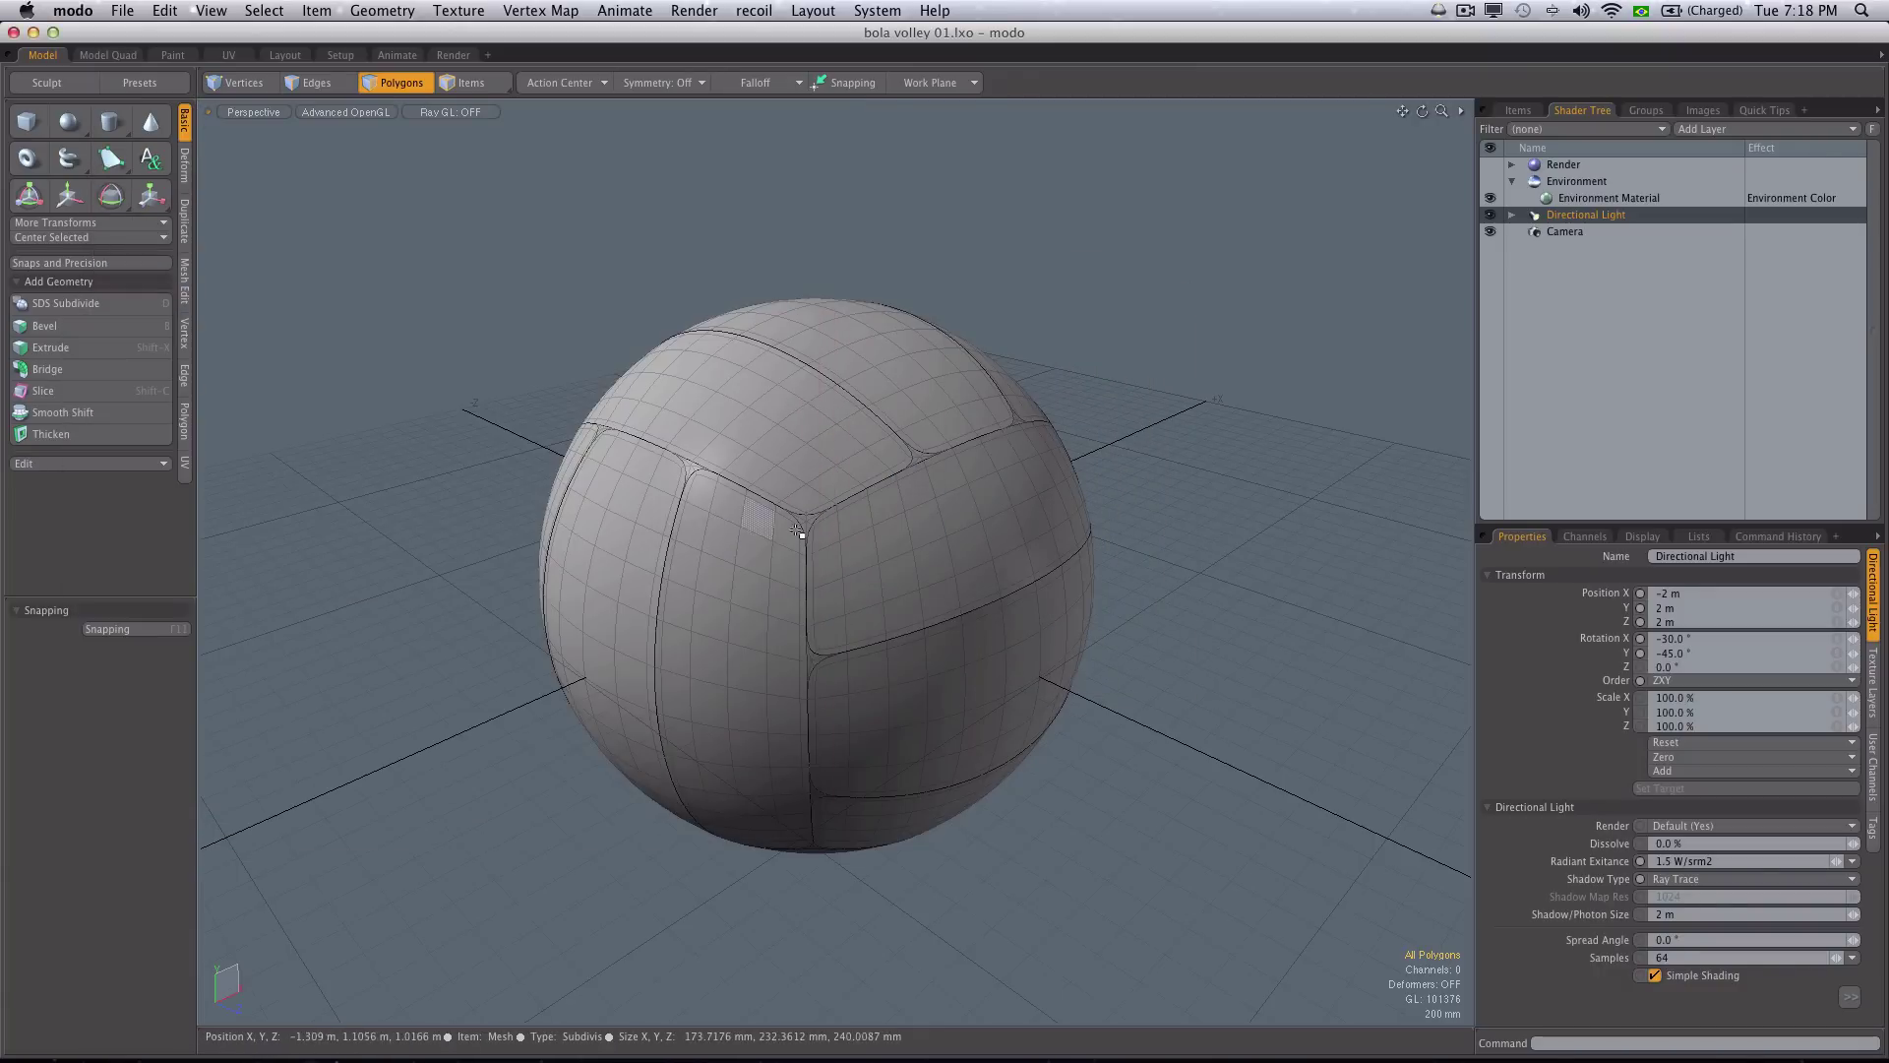
- Select the polygons of the GOMOS selection set from the polygon statistics, and expand the selection by one ring
click(1699, 536)
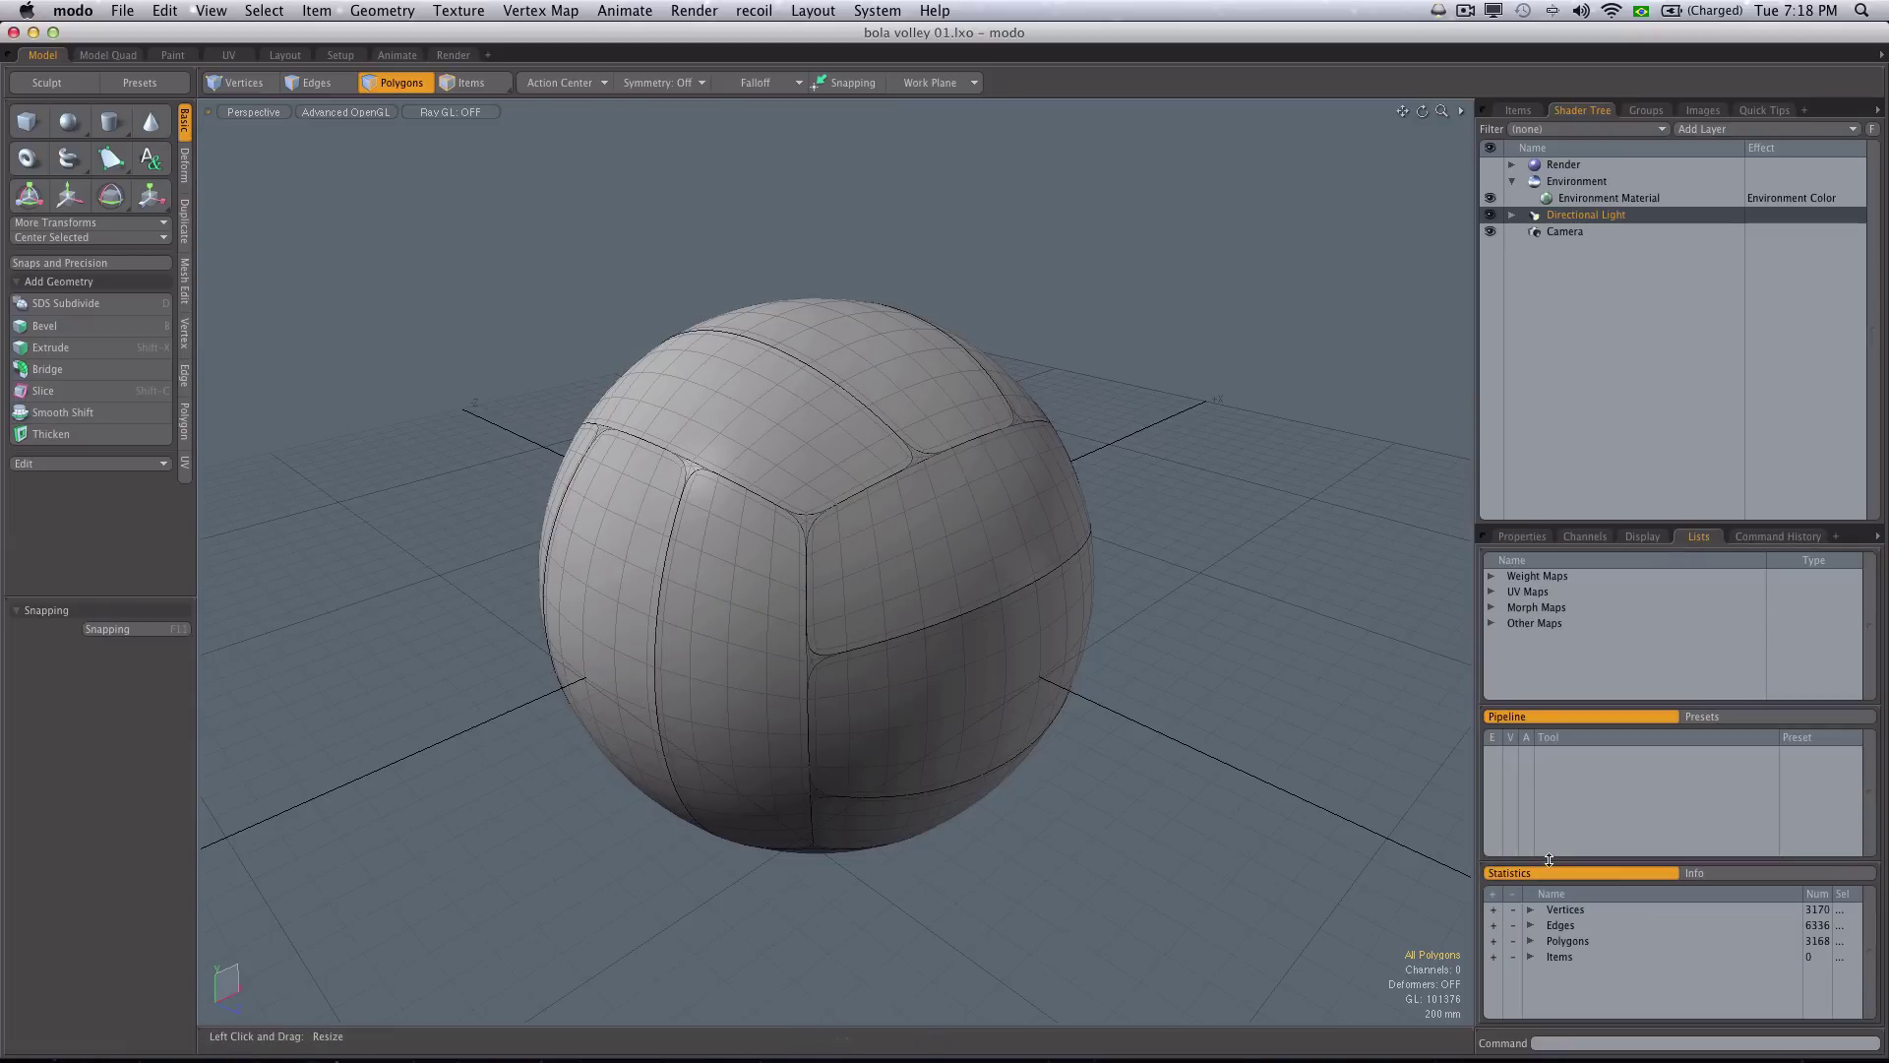
drag(1550, 862, 1570, 641)
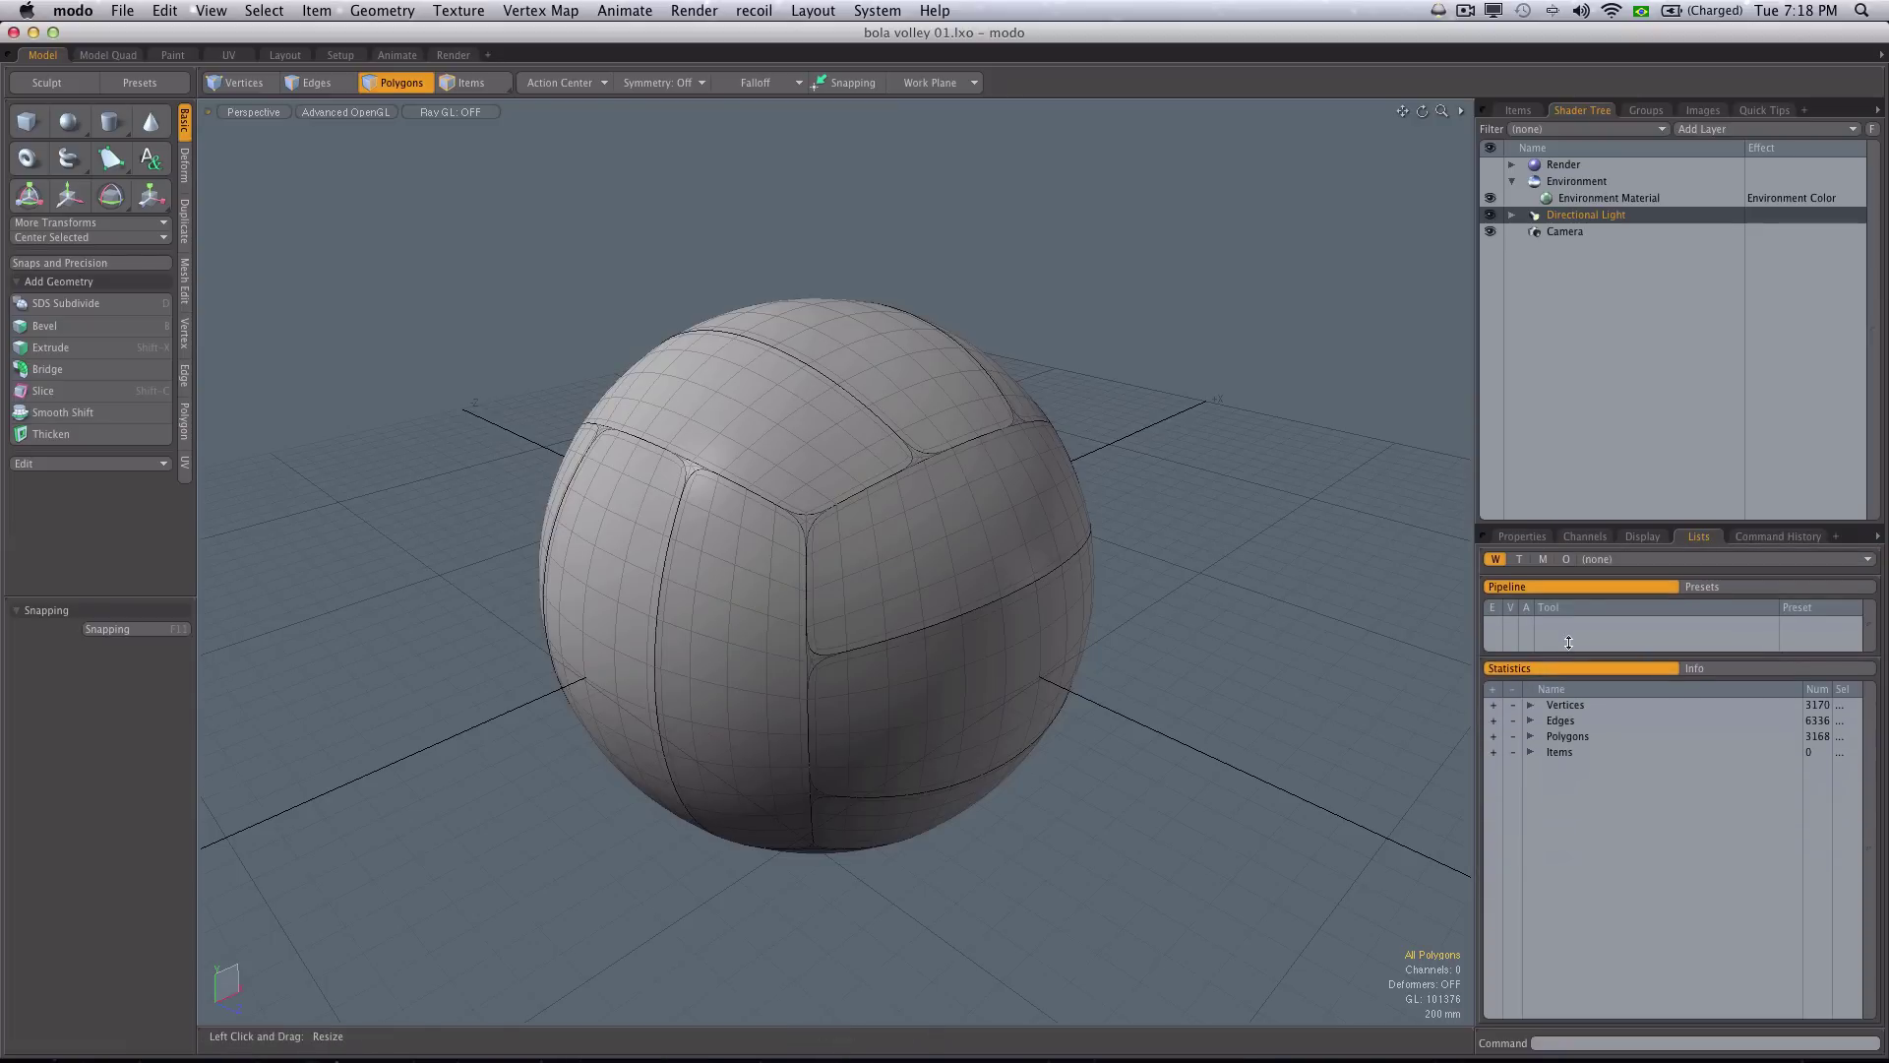
click(1530, 736)
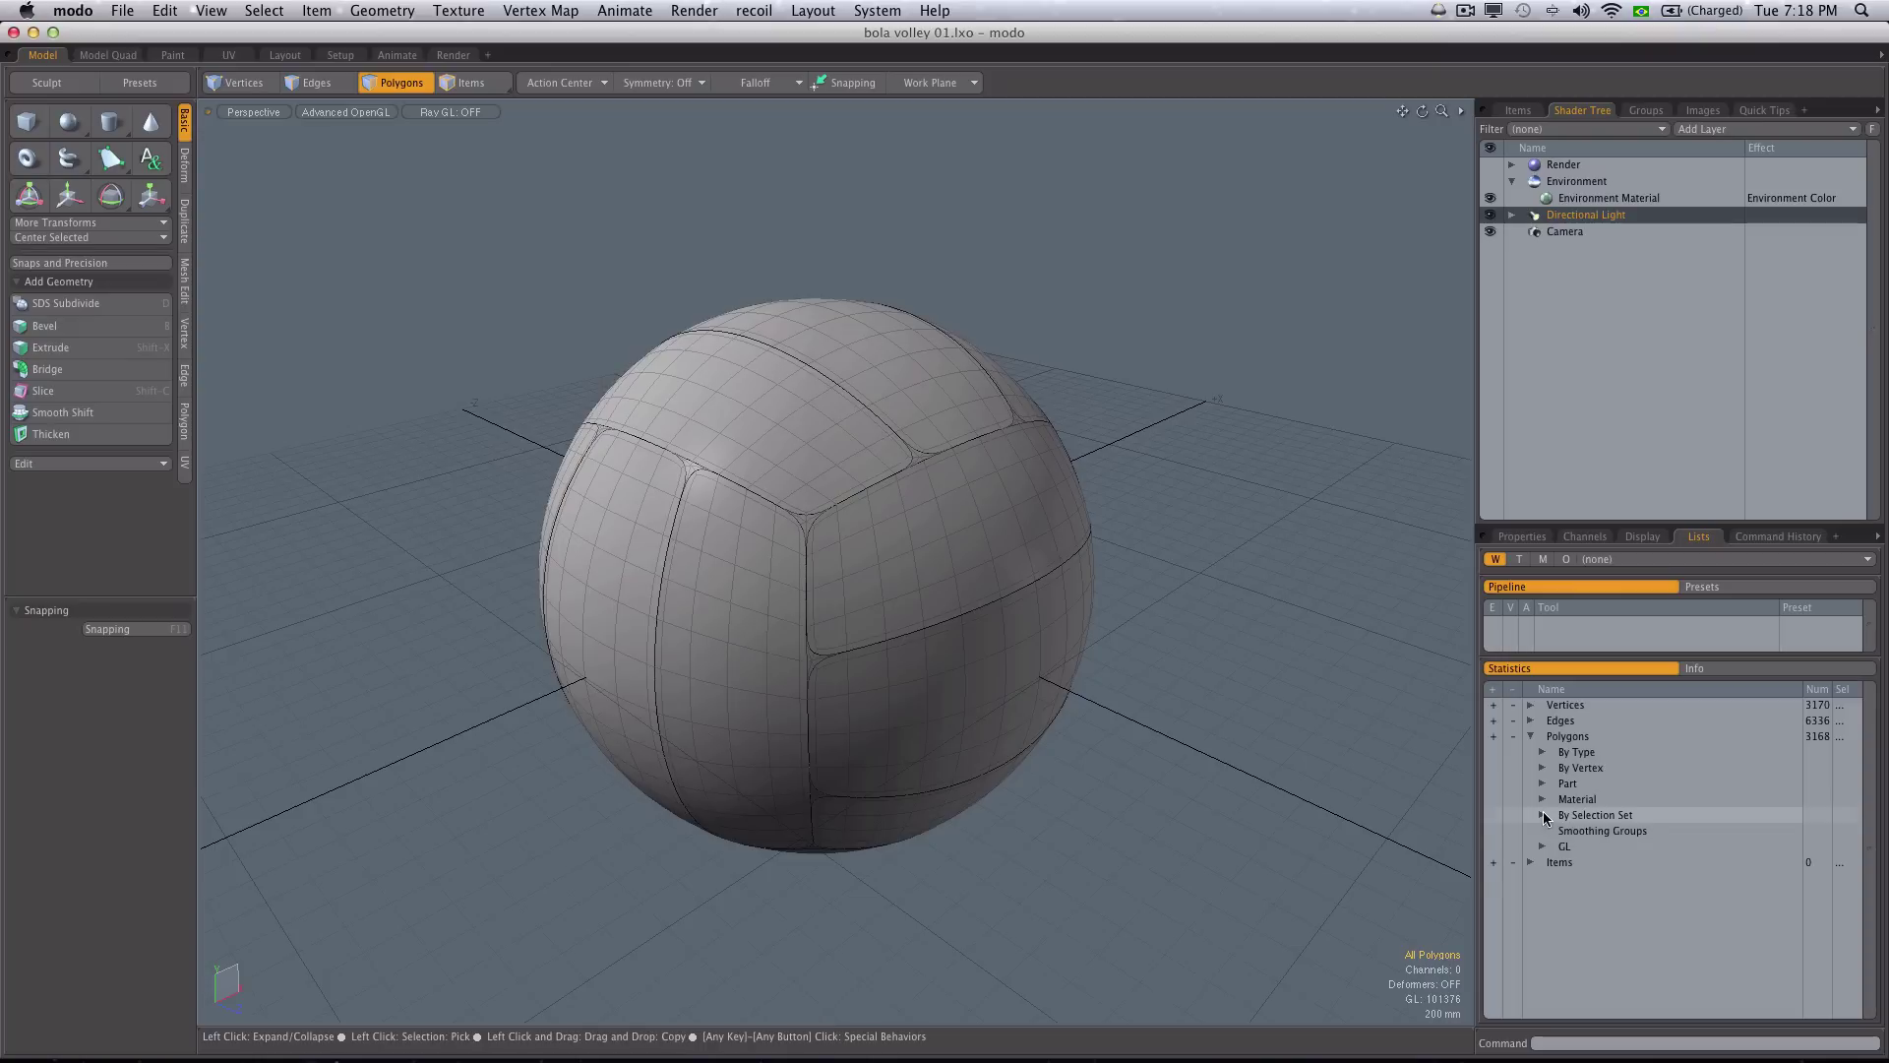
click(1543, 815)
click(1495, 832)
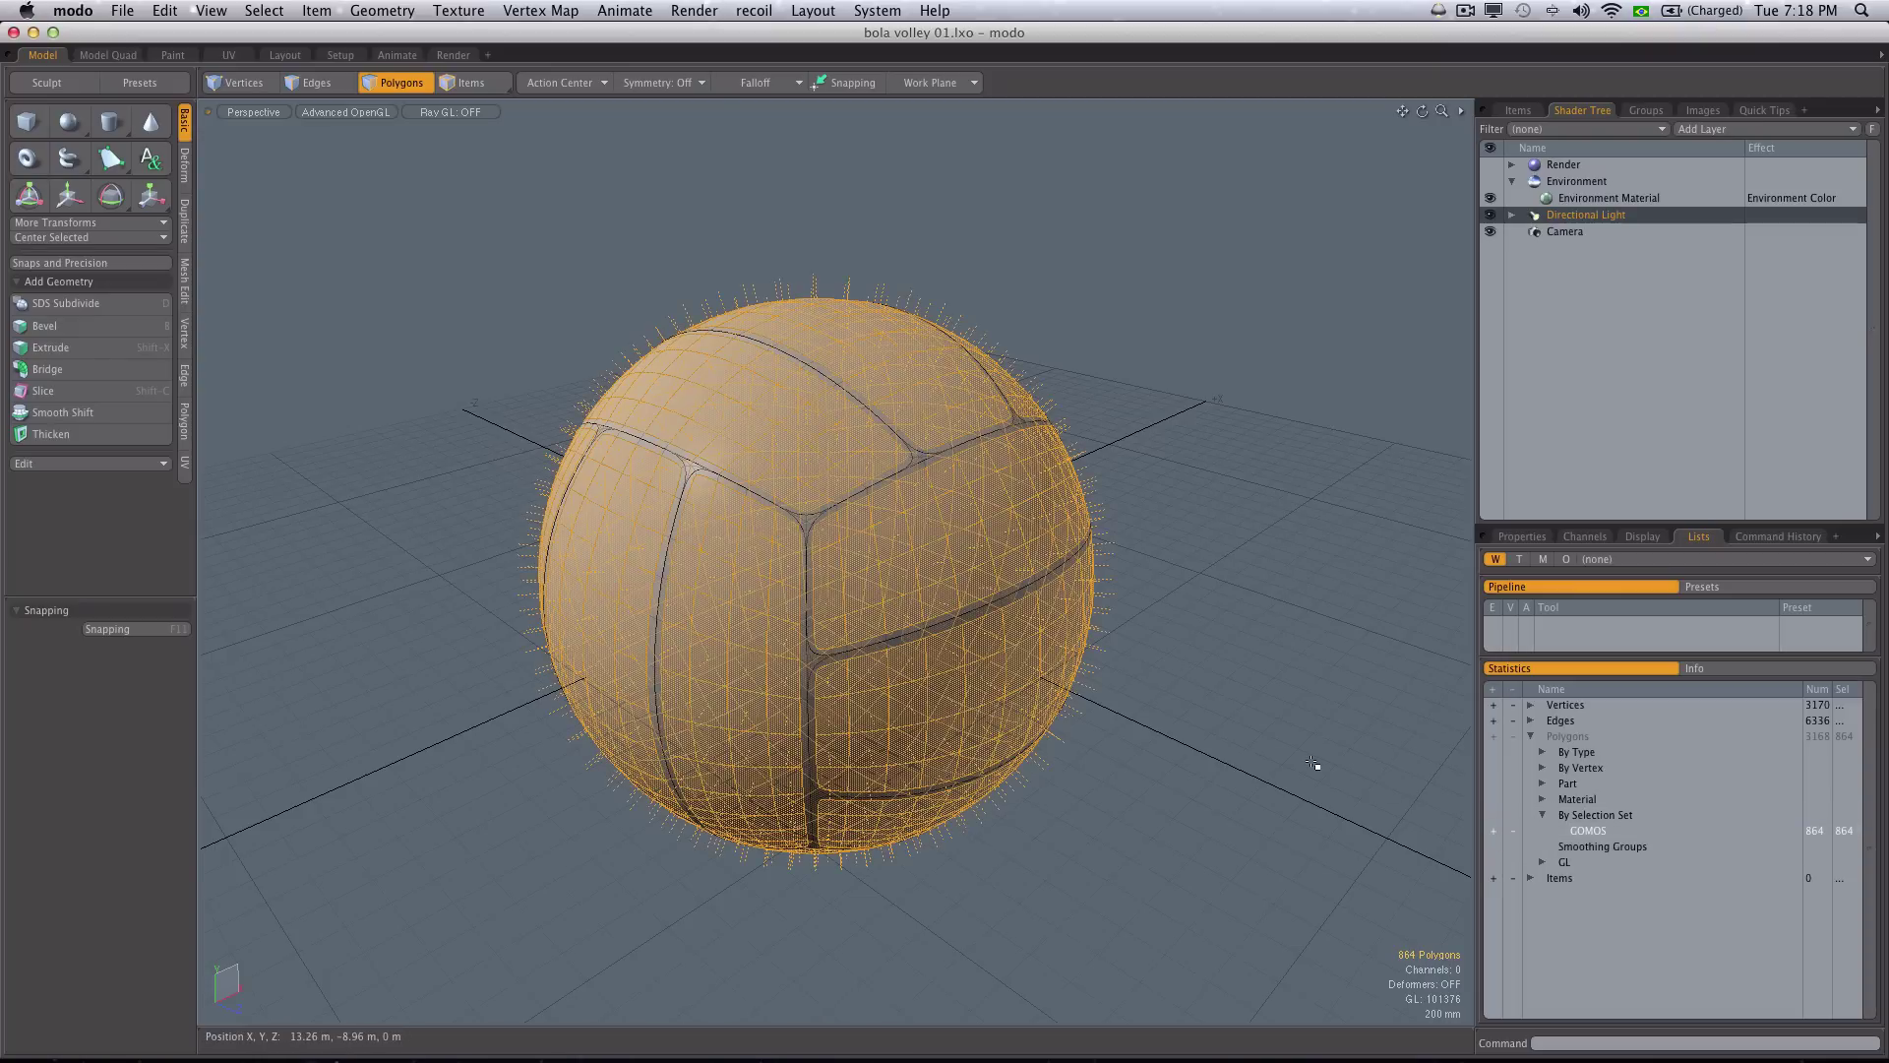
key(ctrl)
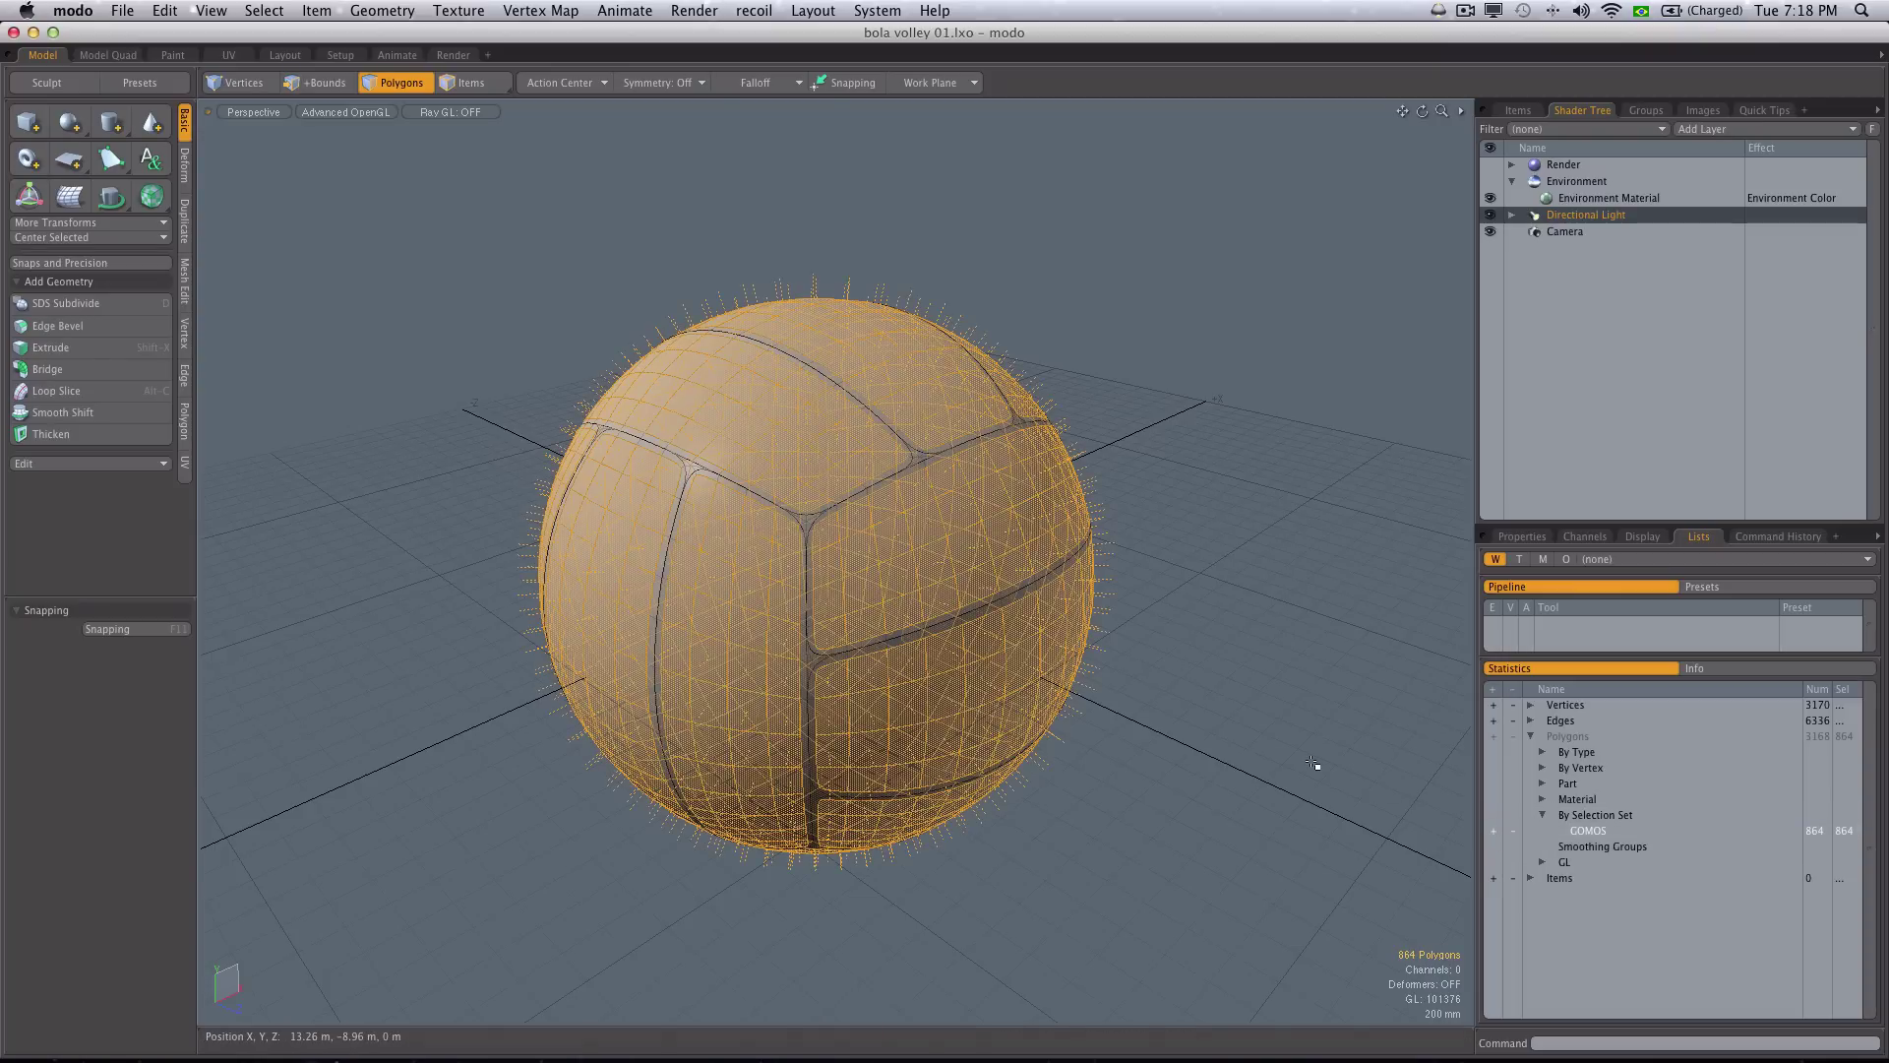
key(shift+Up)
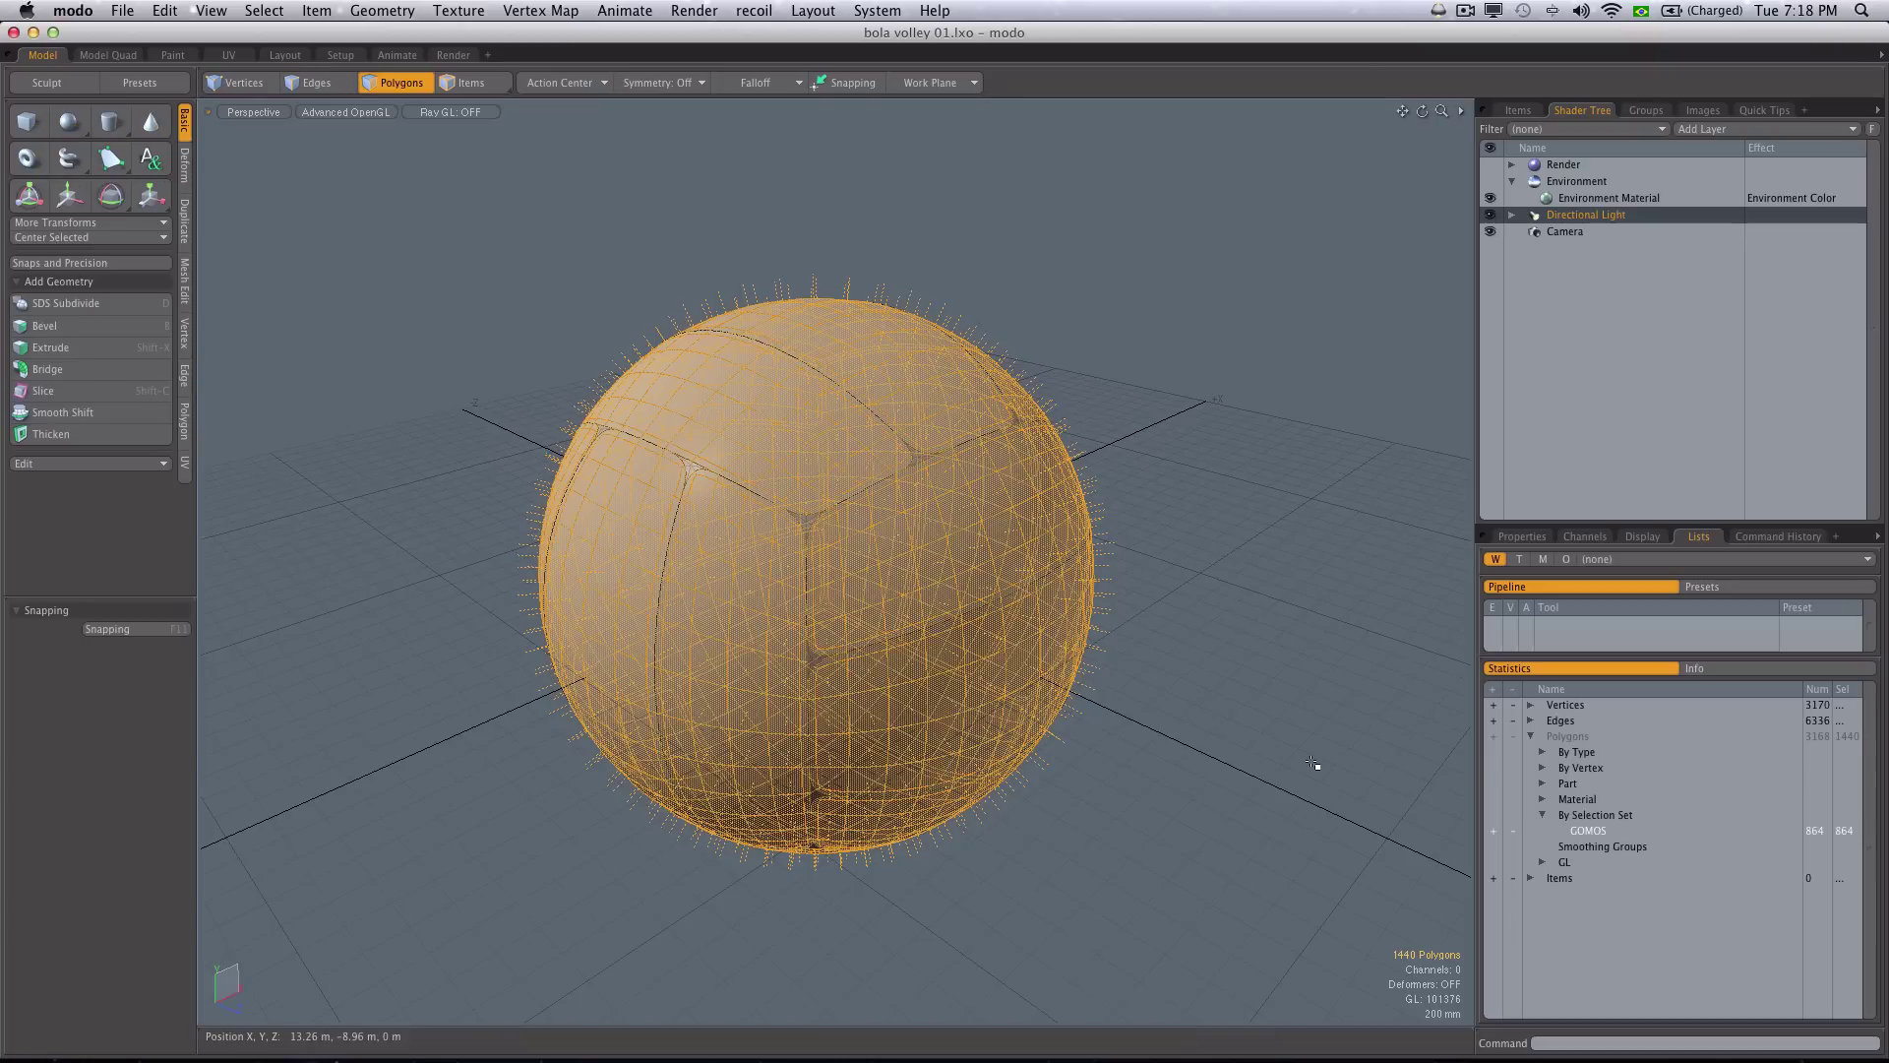
- Turn off Show Selections in the viewport, and push the selected panel polygons outward by 50 mm
key(o)
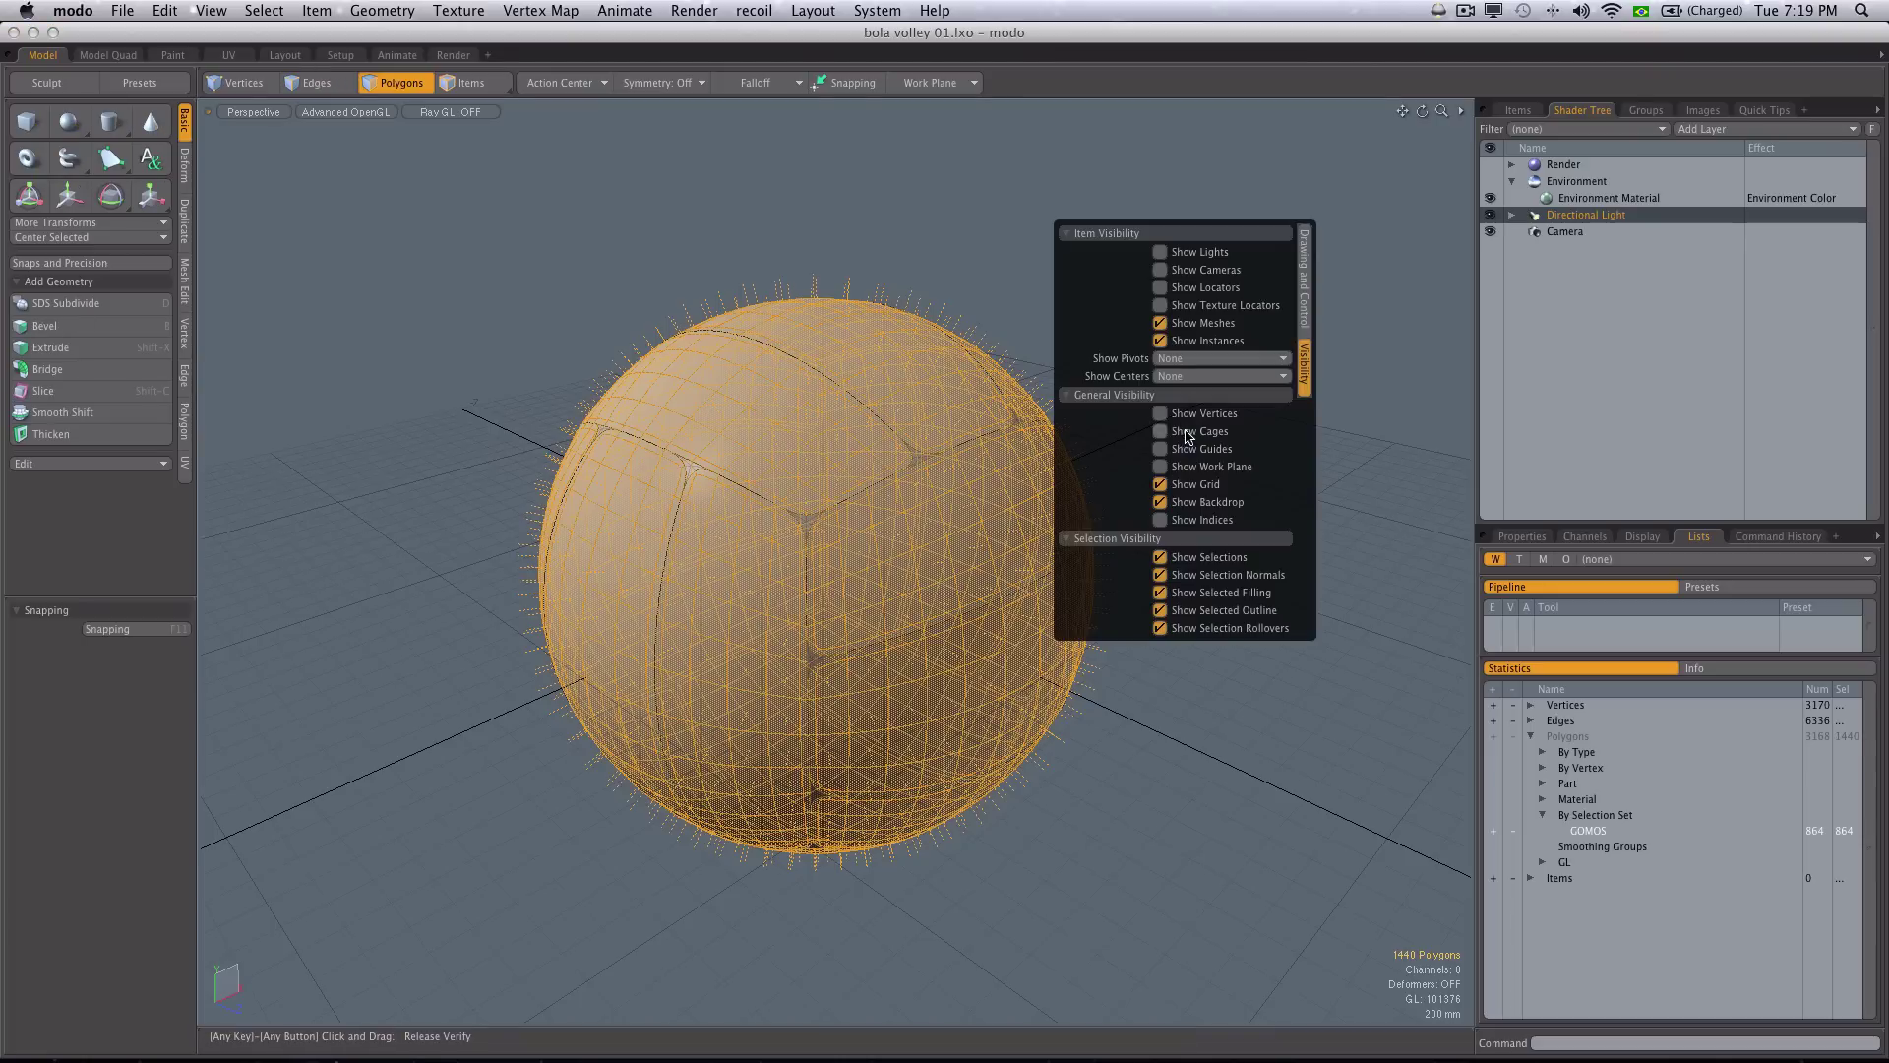
click(1203, 559)
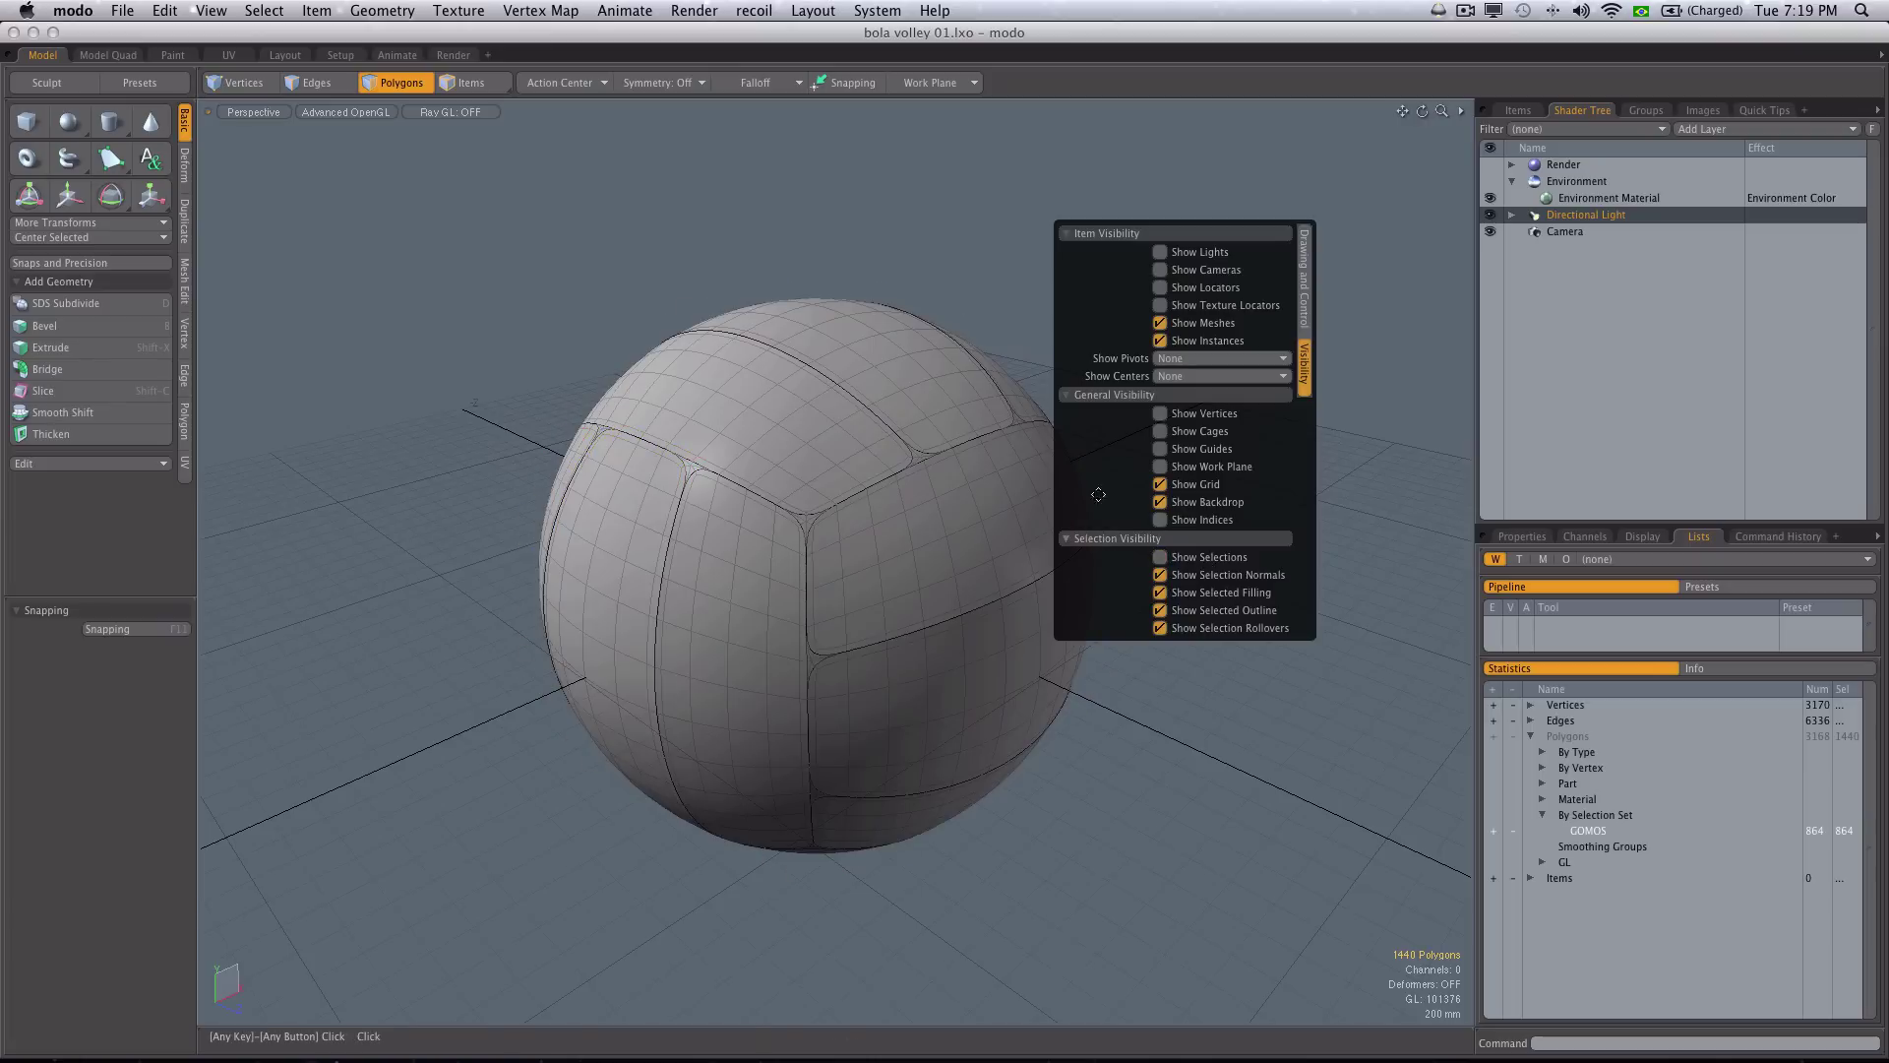
click(184, 165)
click(85, 382)
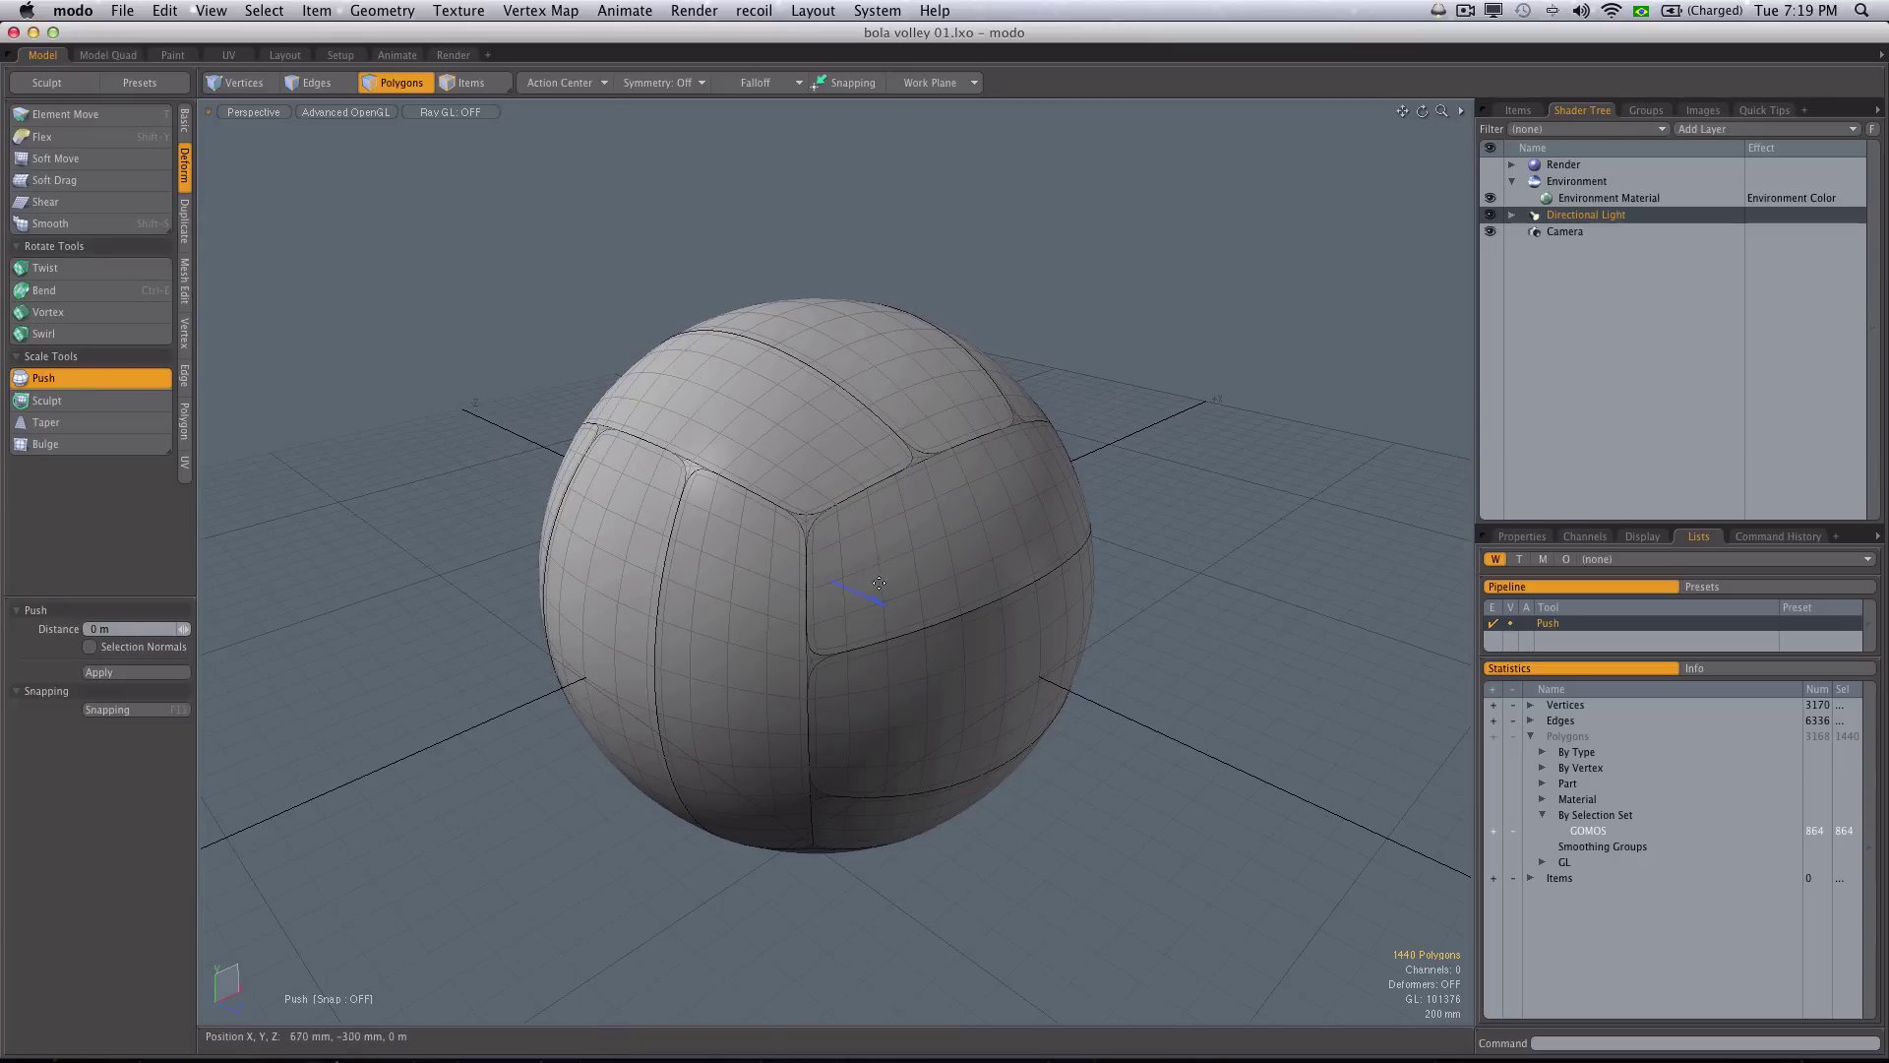
drag(883, 605, 933, 604)
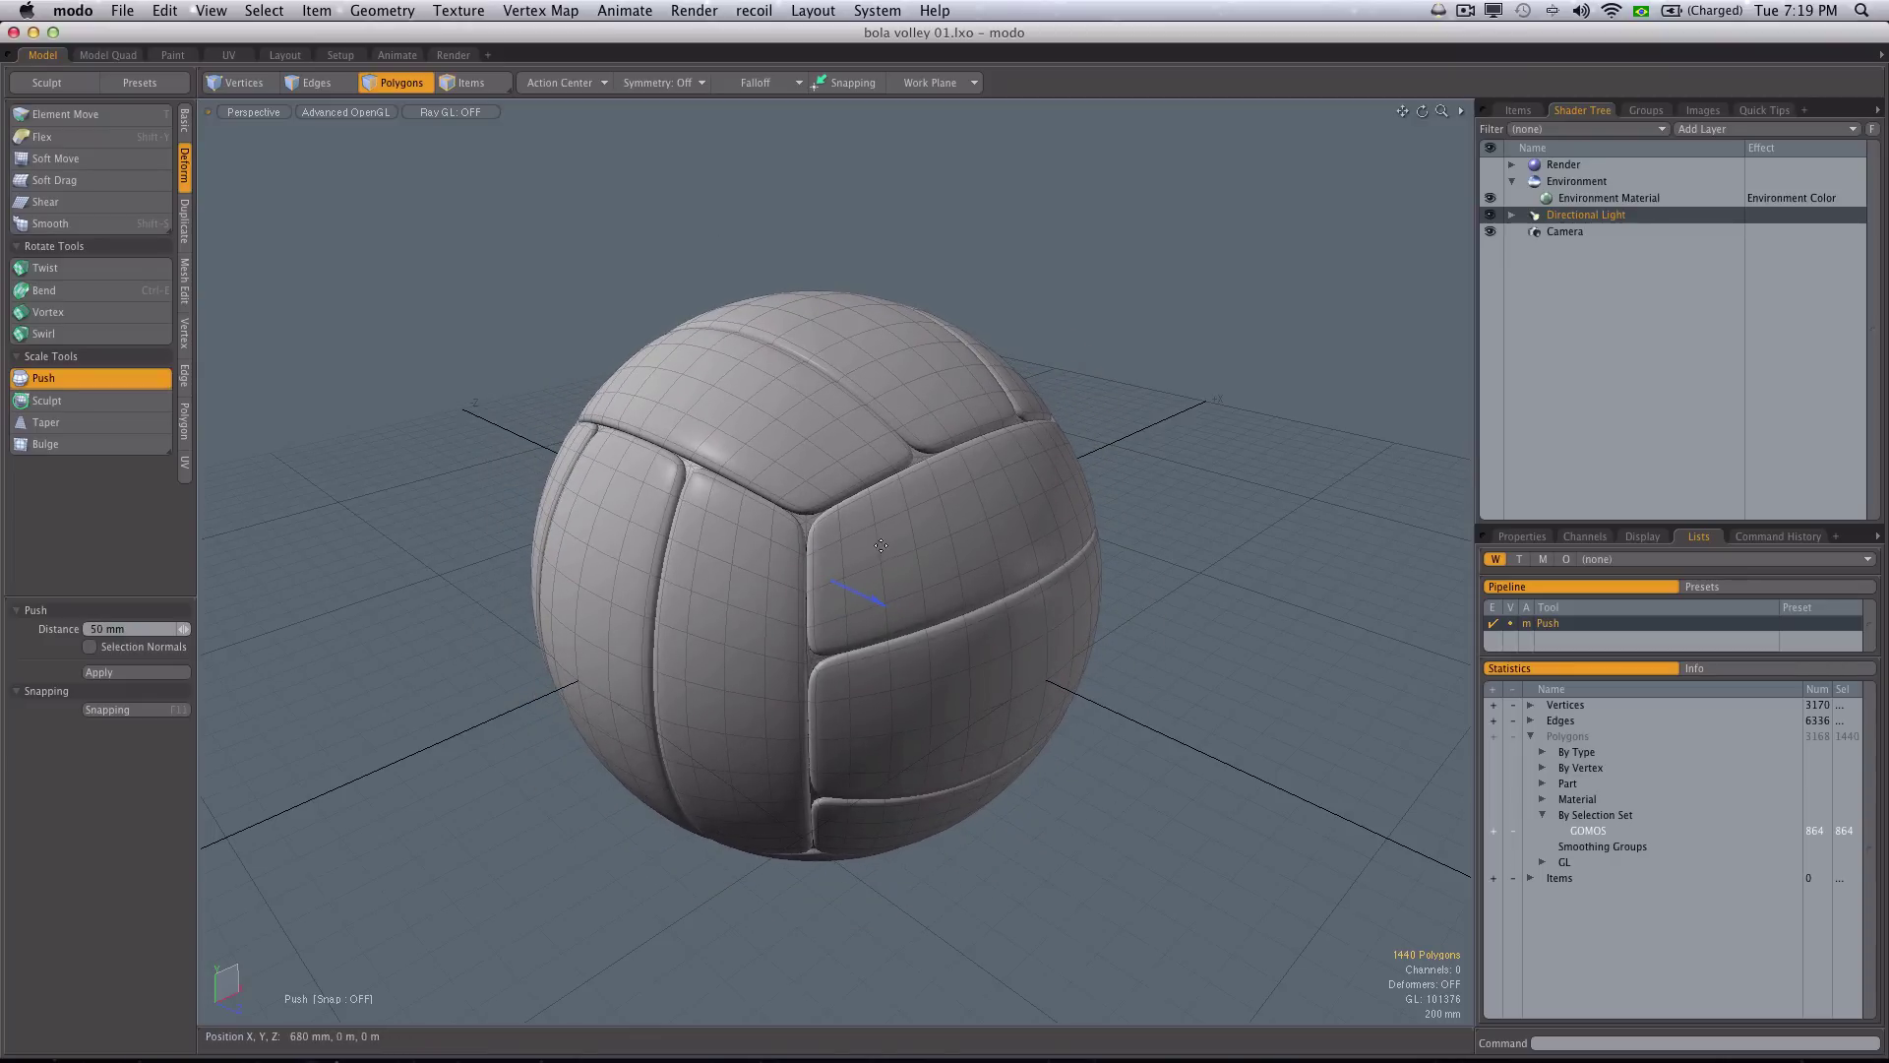
- Examine the raised panels and seams in the preview render and from another viewing angle, and close the preview
key(F8)
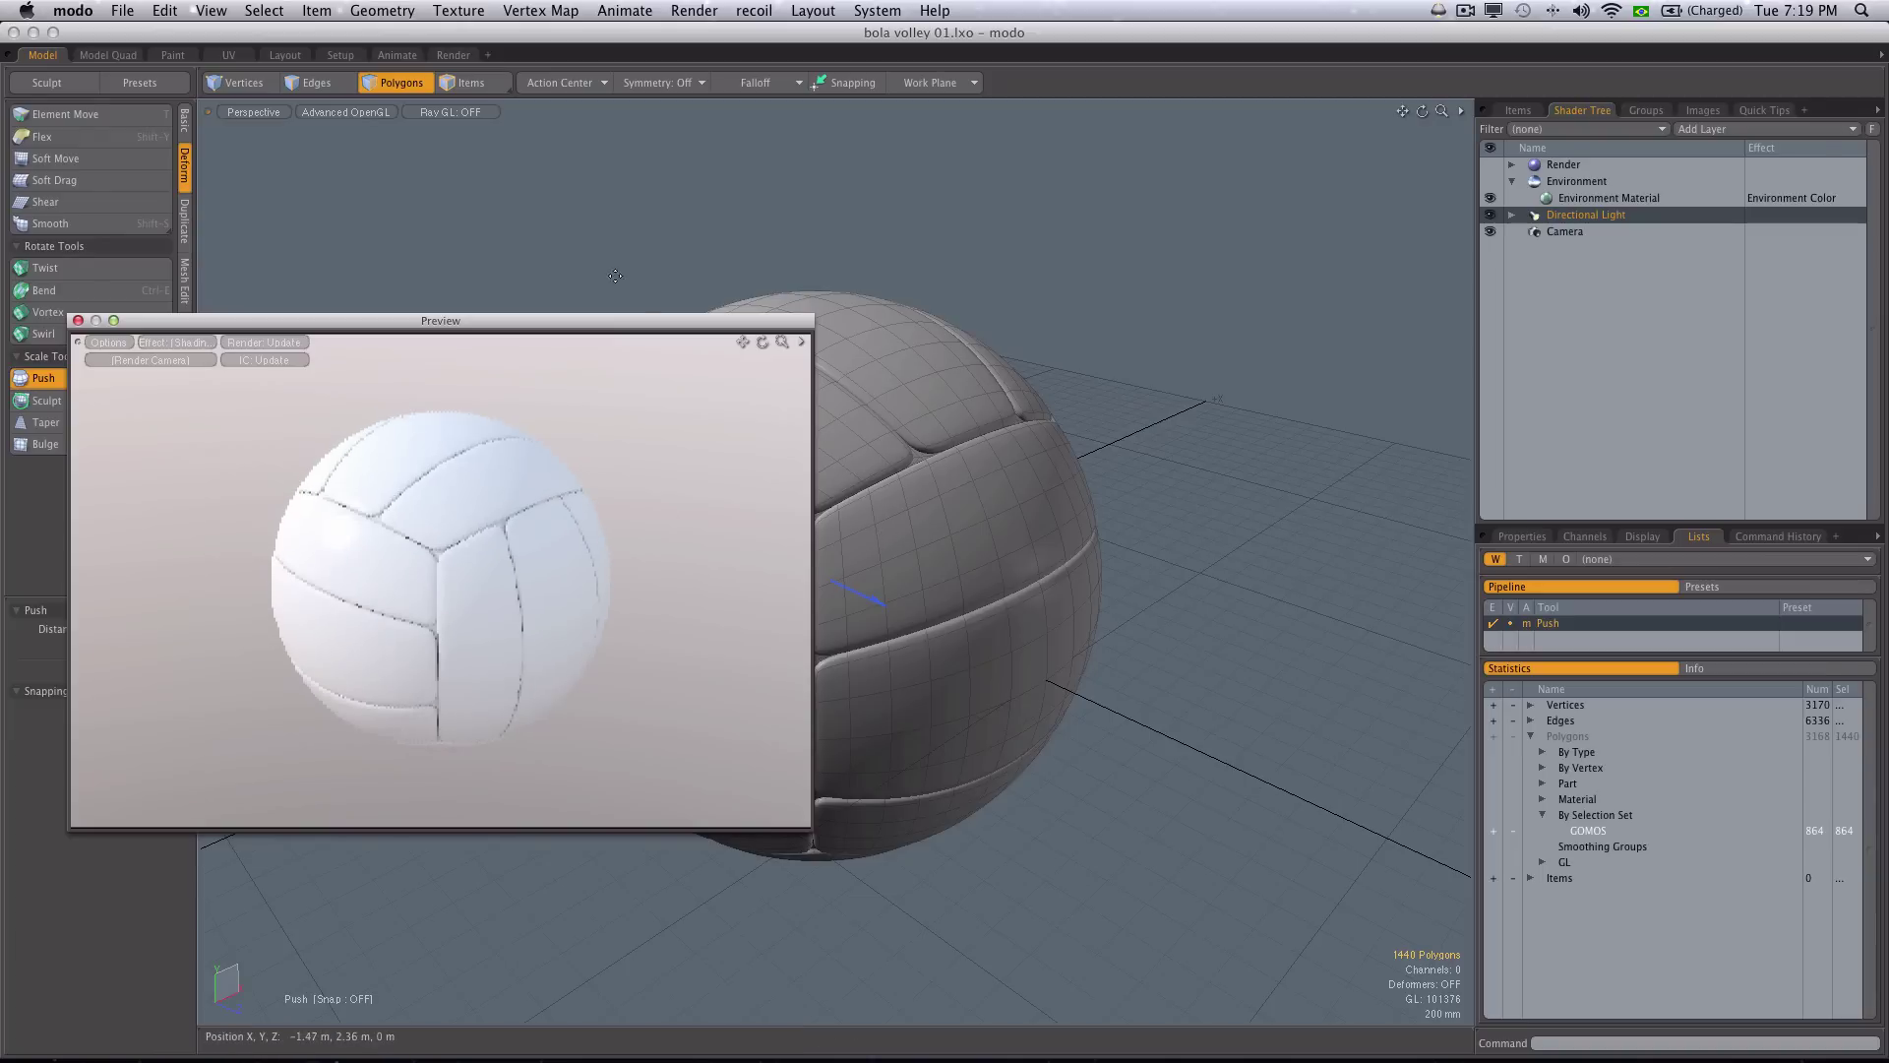
key(alt)
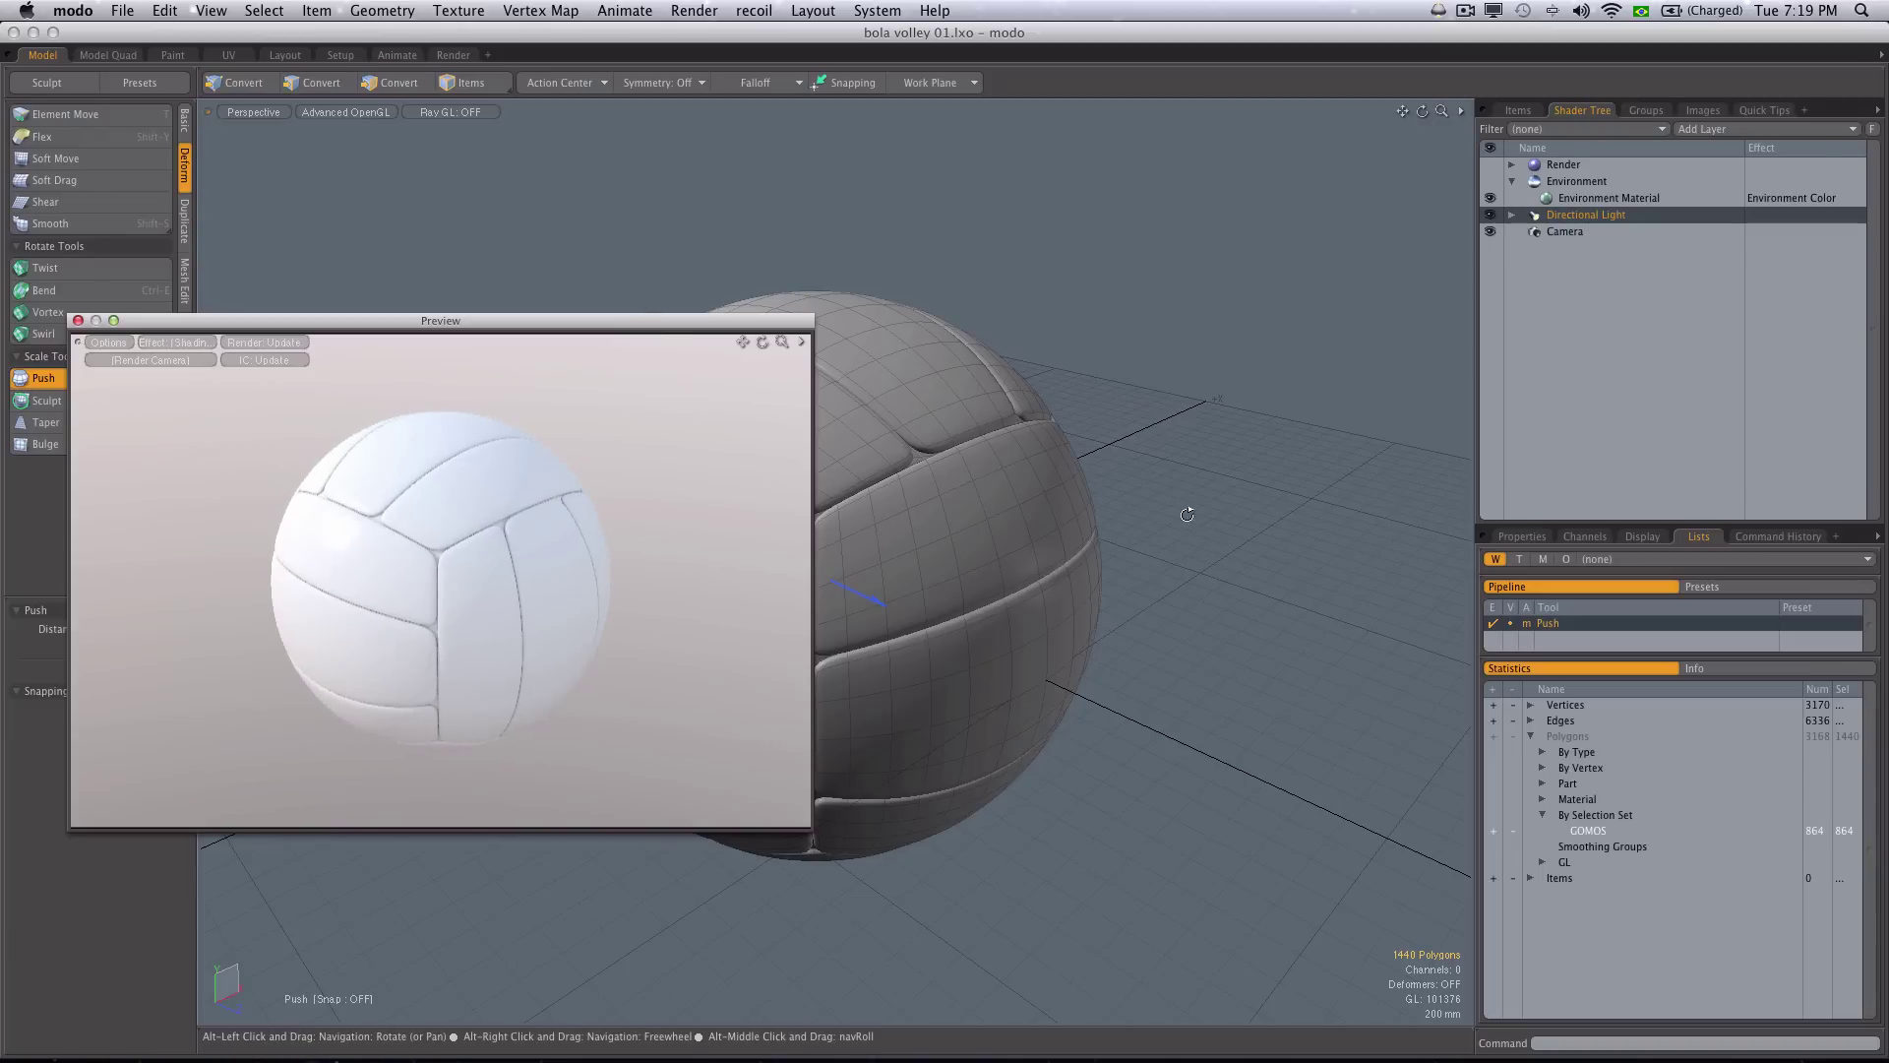
click(987, 35)
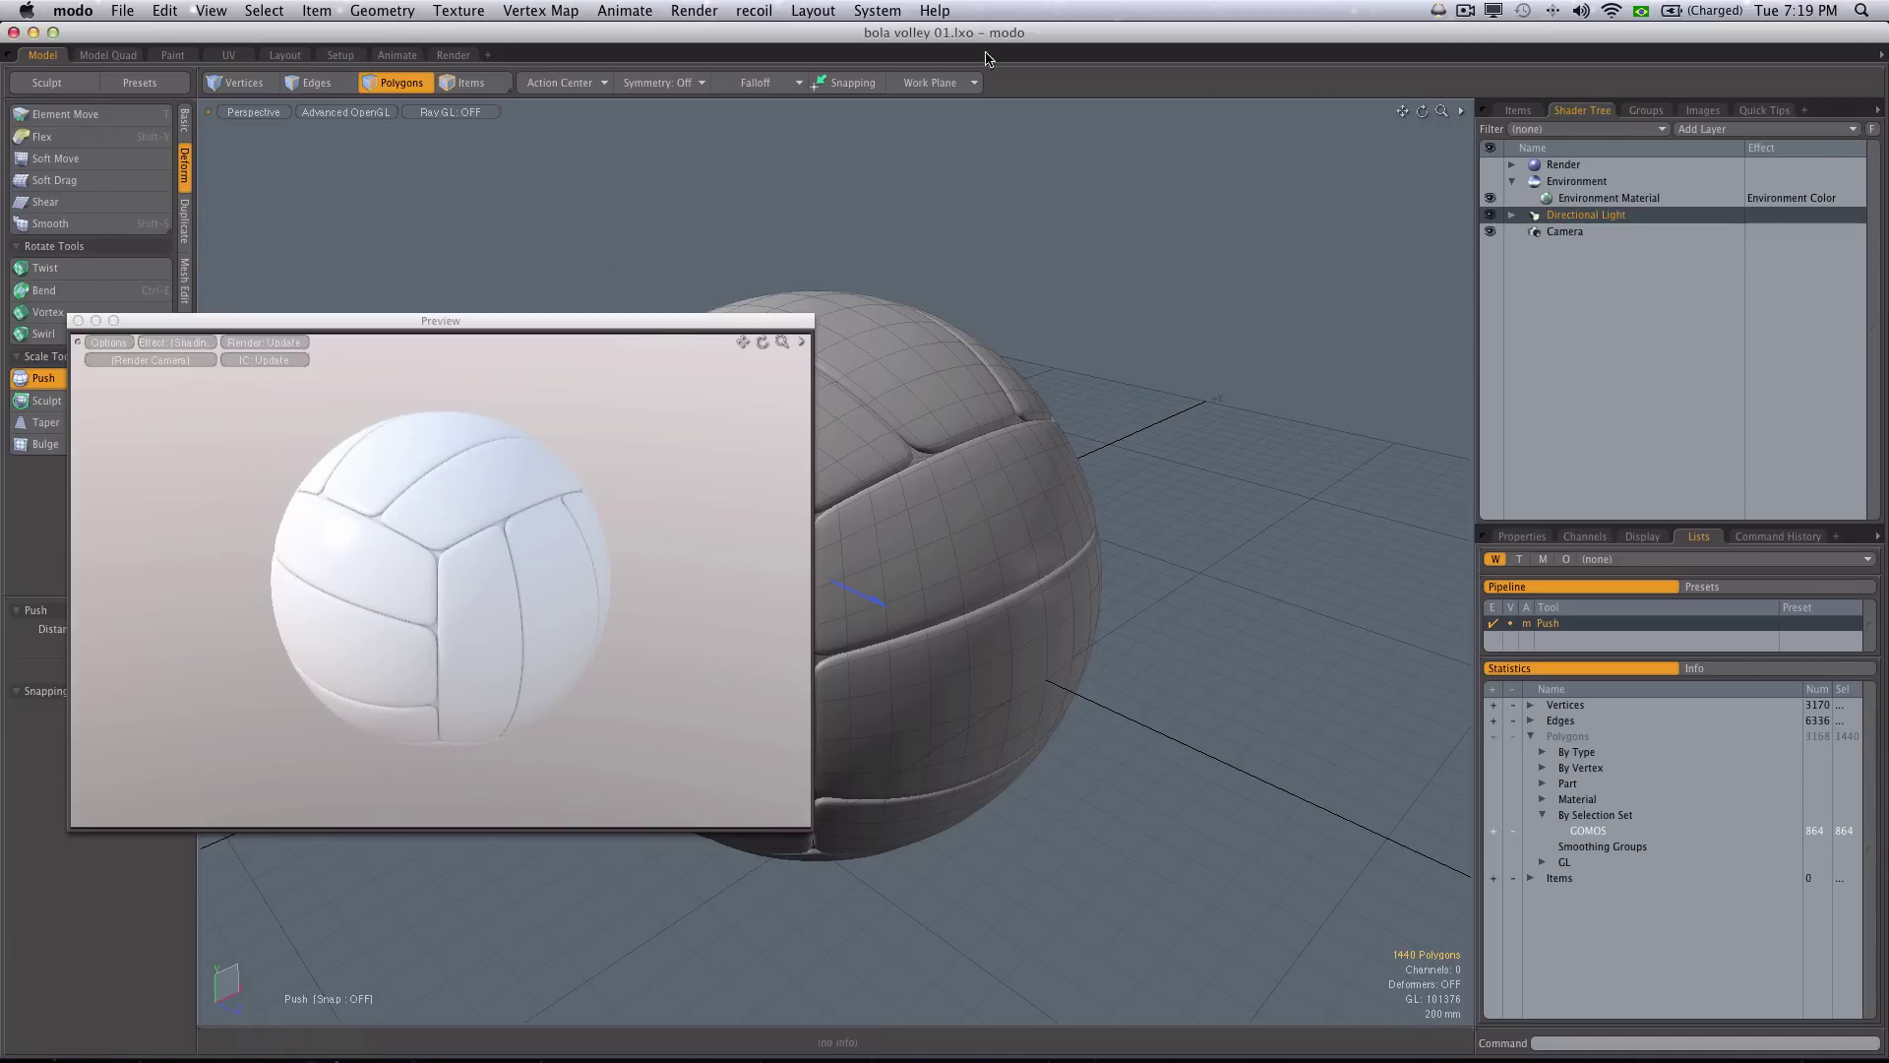
alt+drag(1154, 355, 1345, 379)
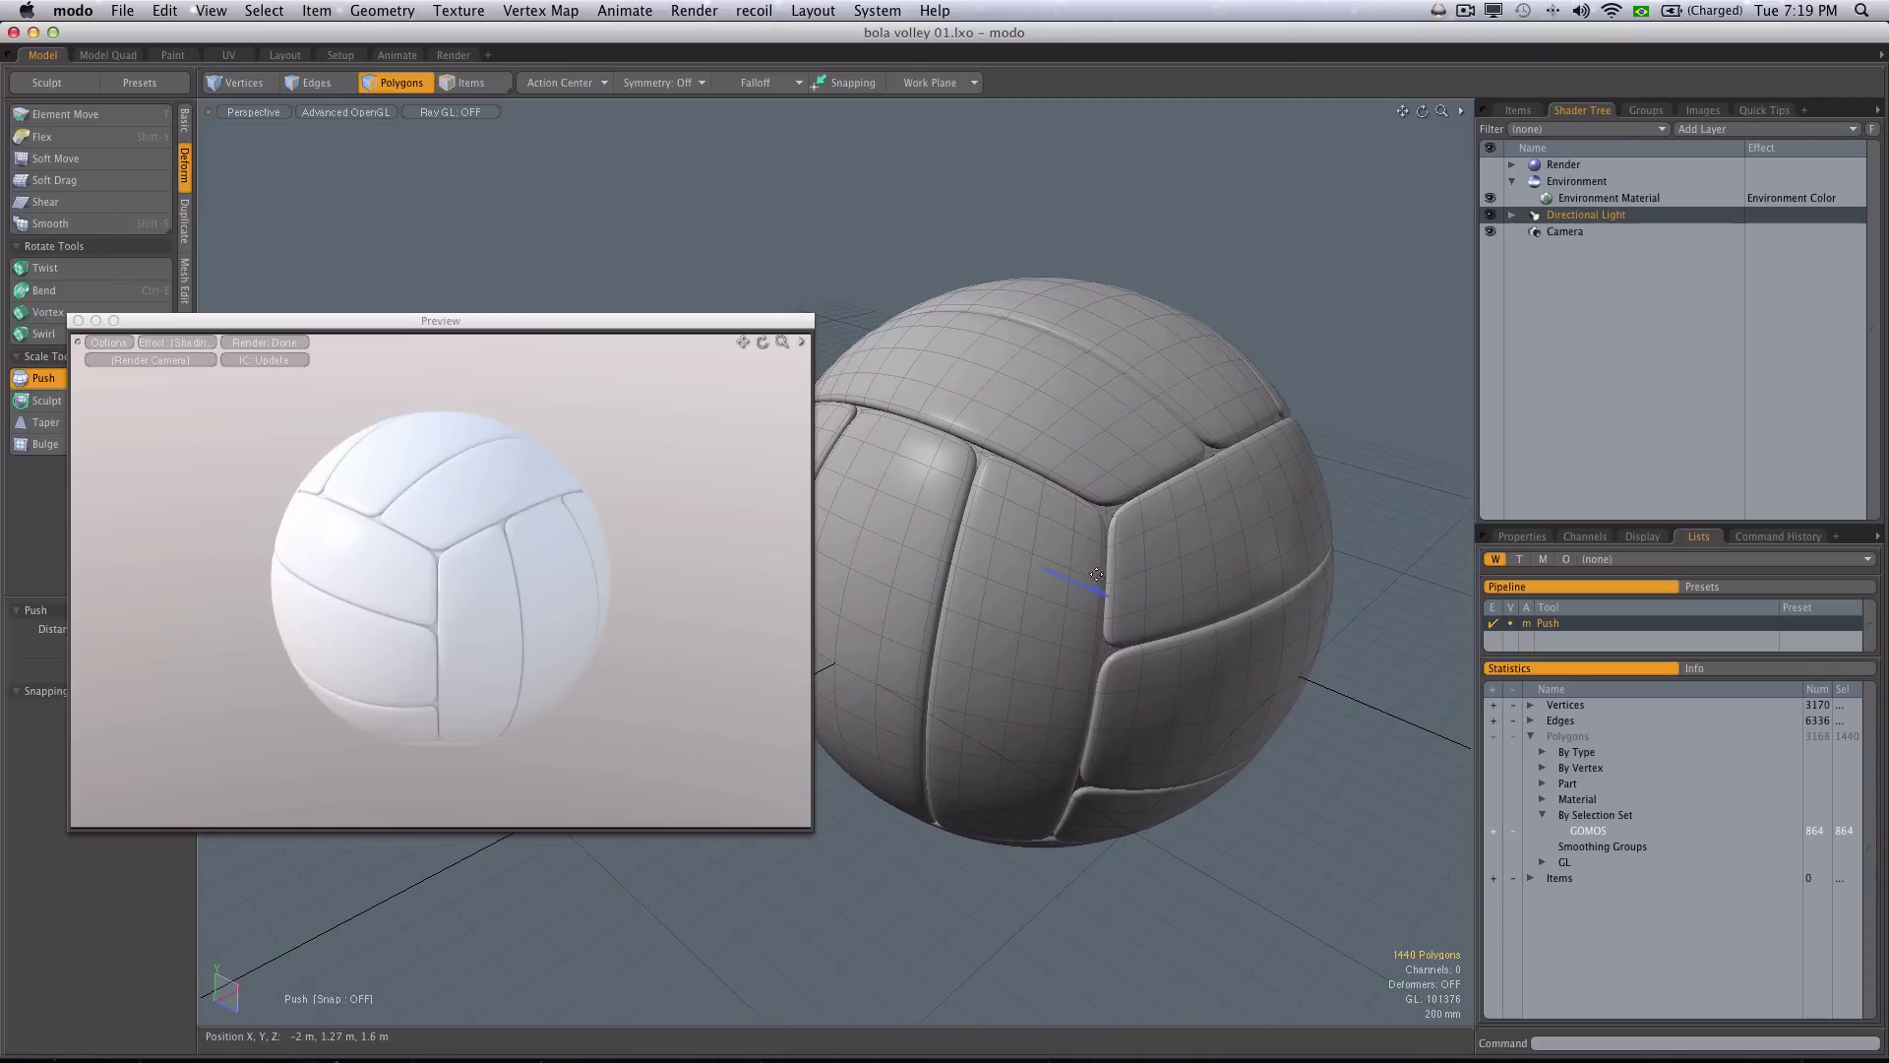
click(78, 321)
- Drop the Push tool and render the current frame of the volleyball
click(415, 80)
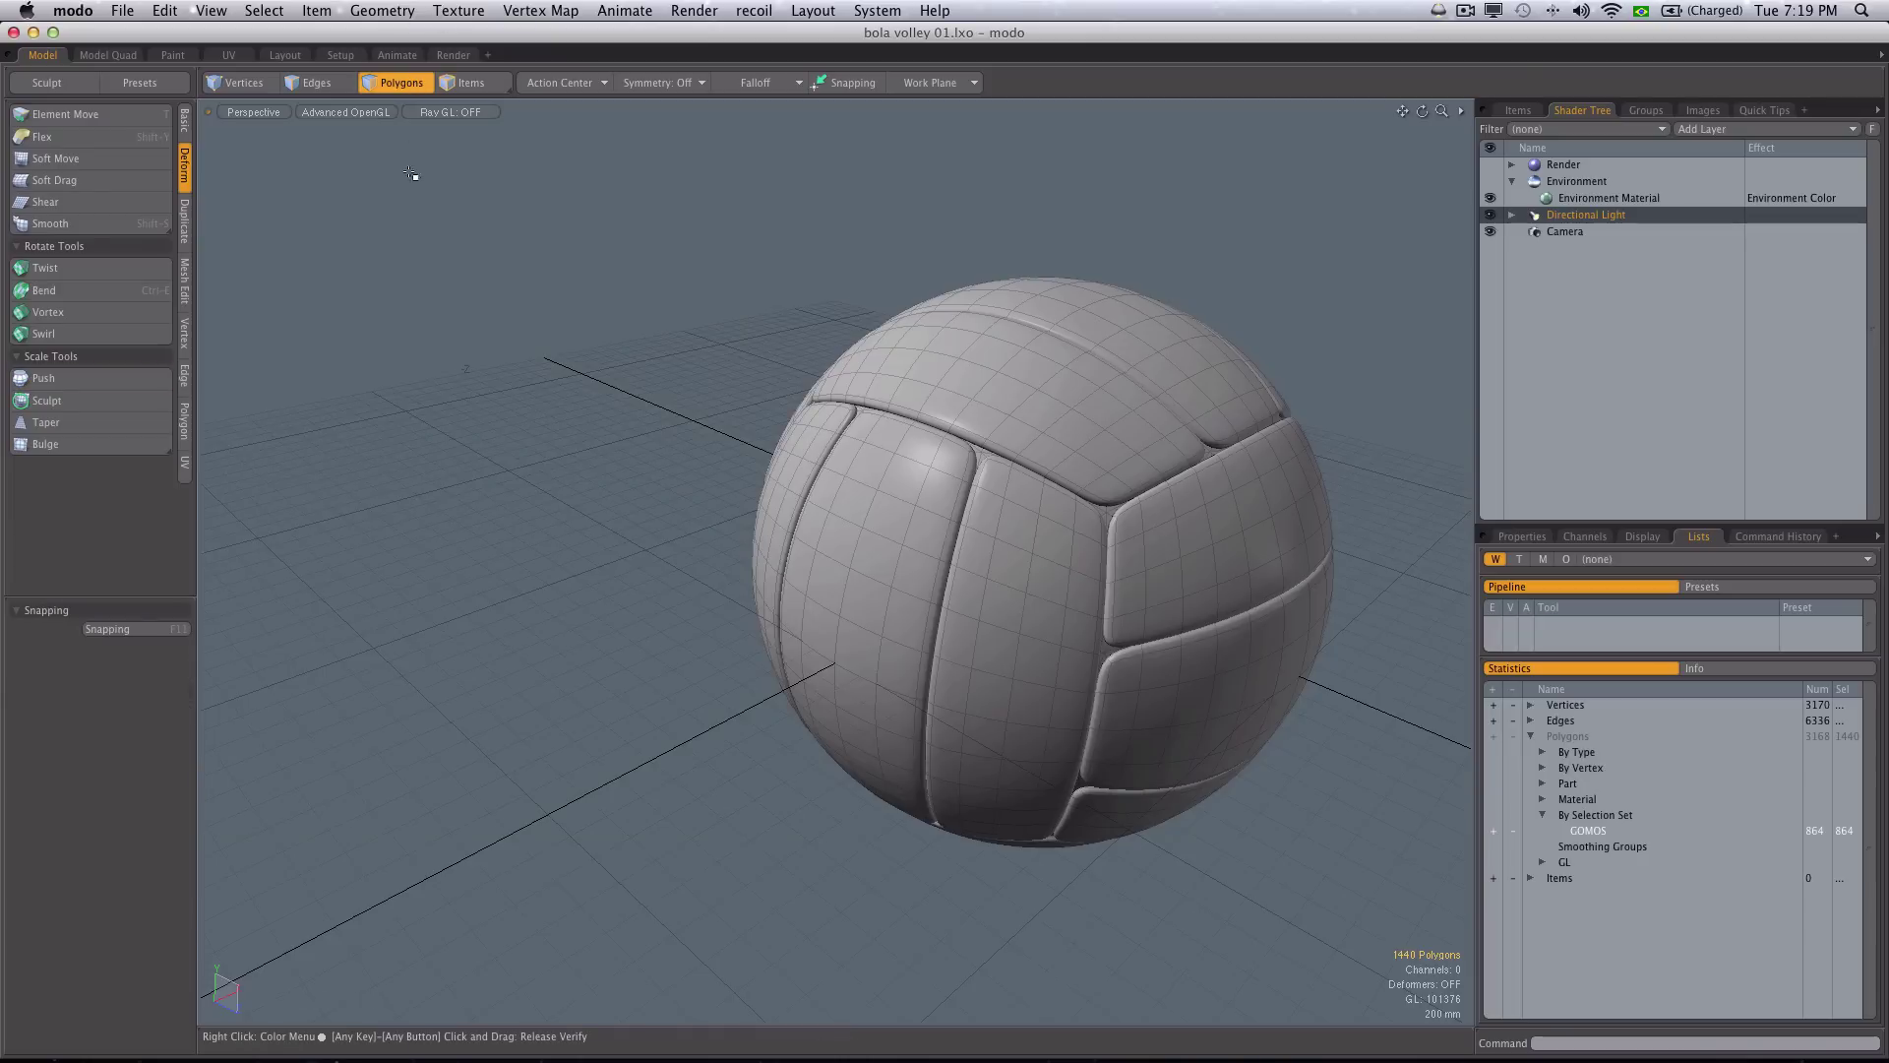
click(691, 10)
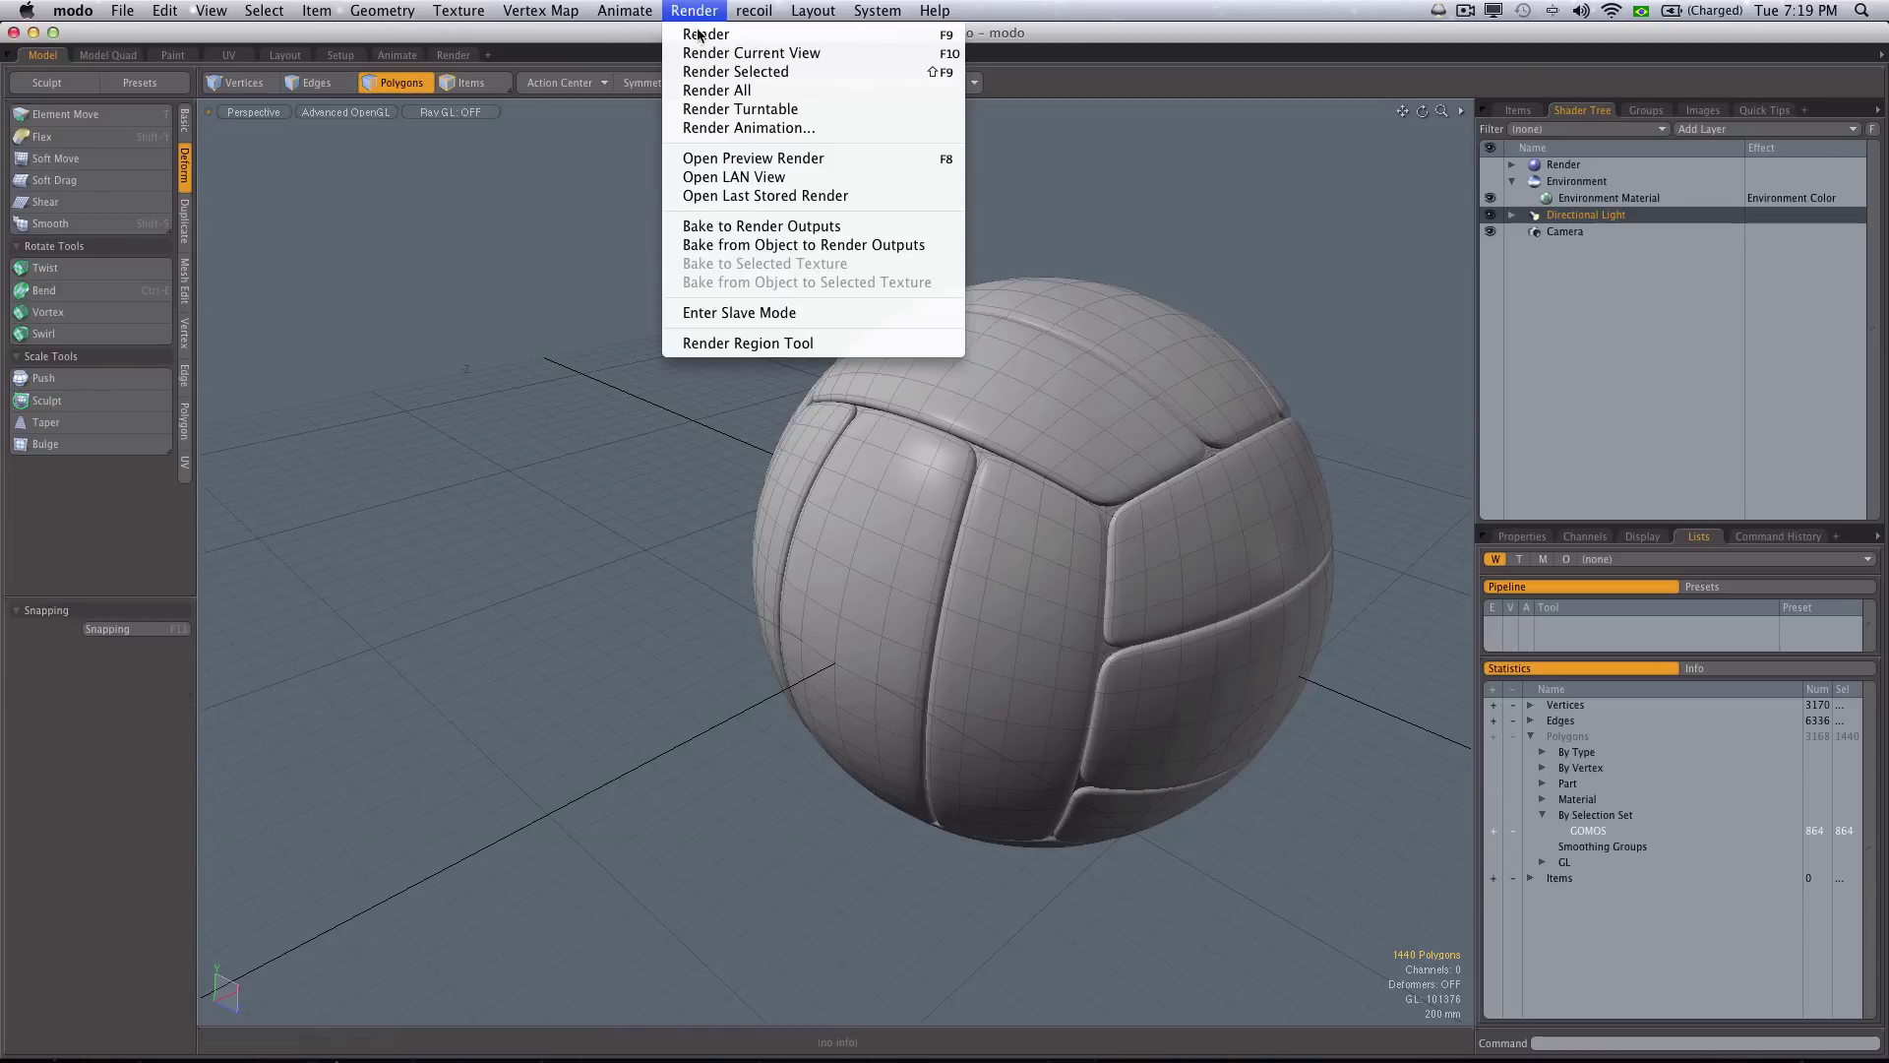
click(700, 34)
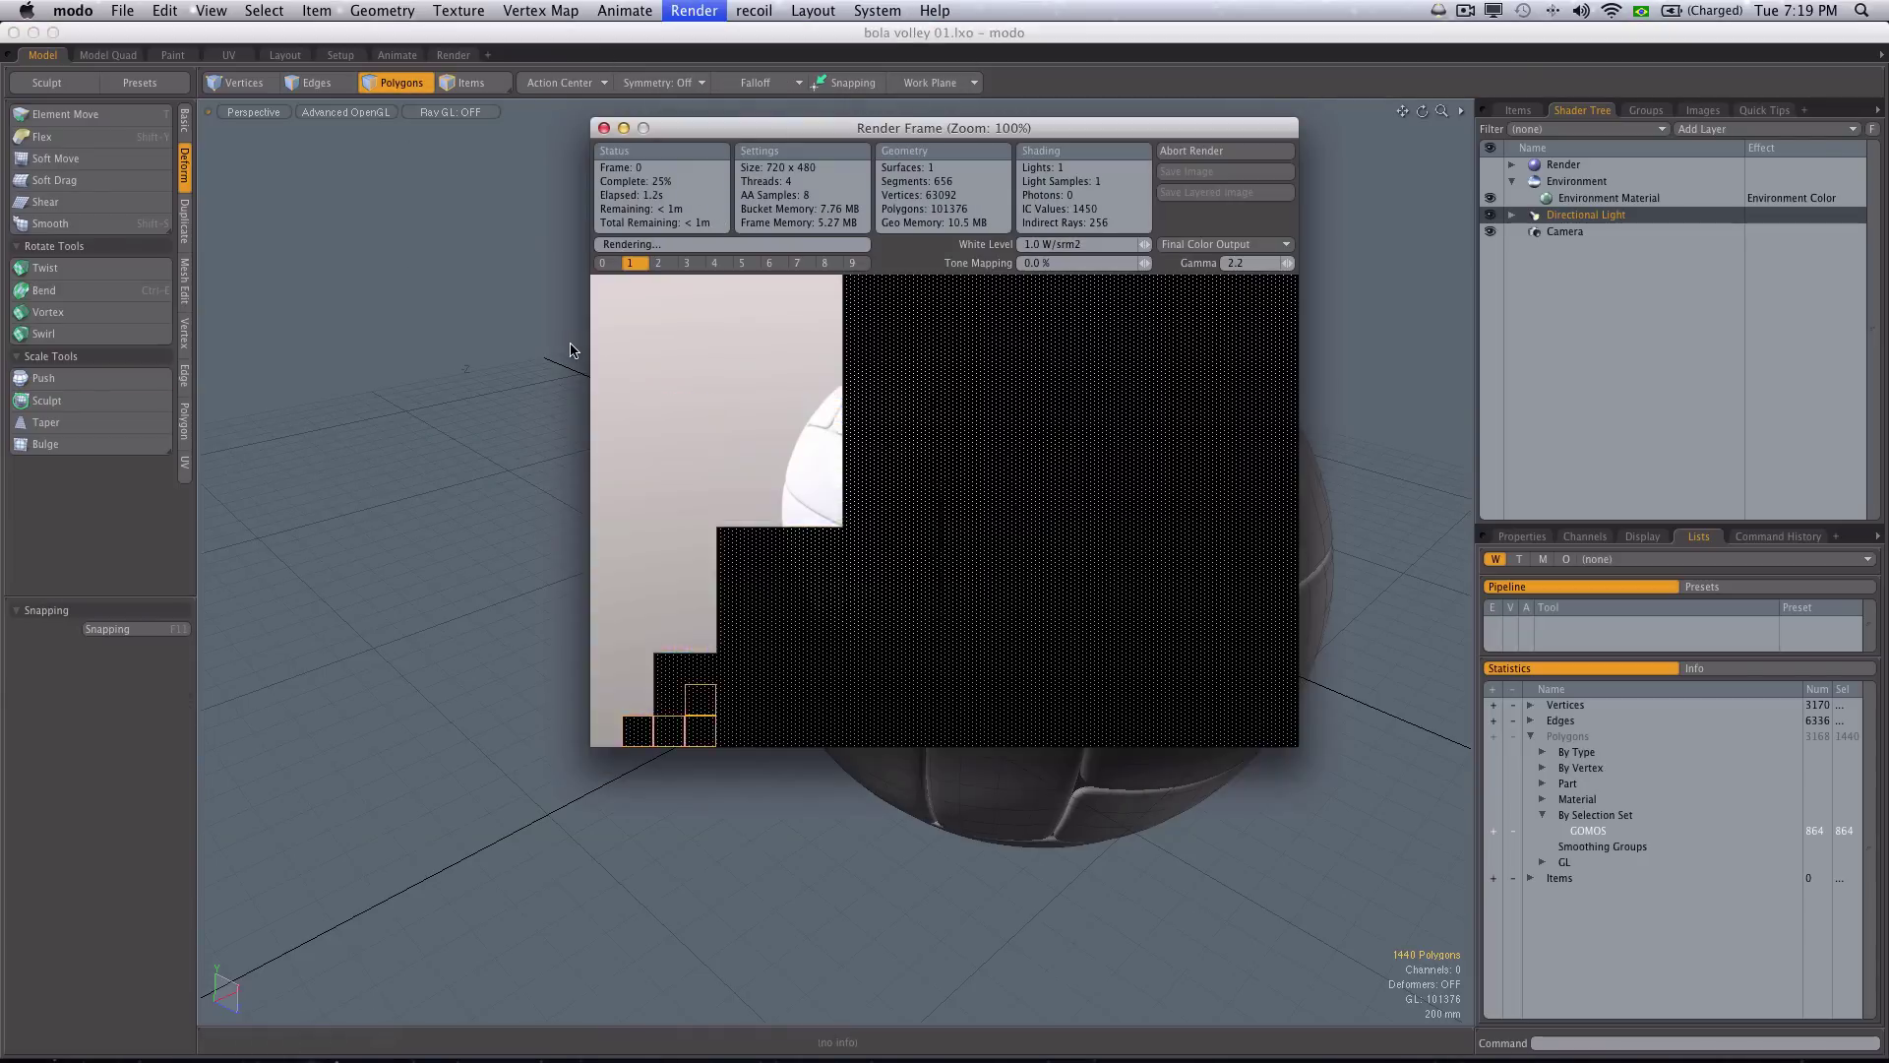